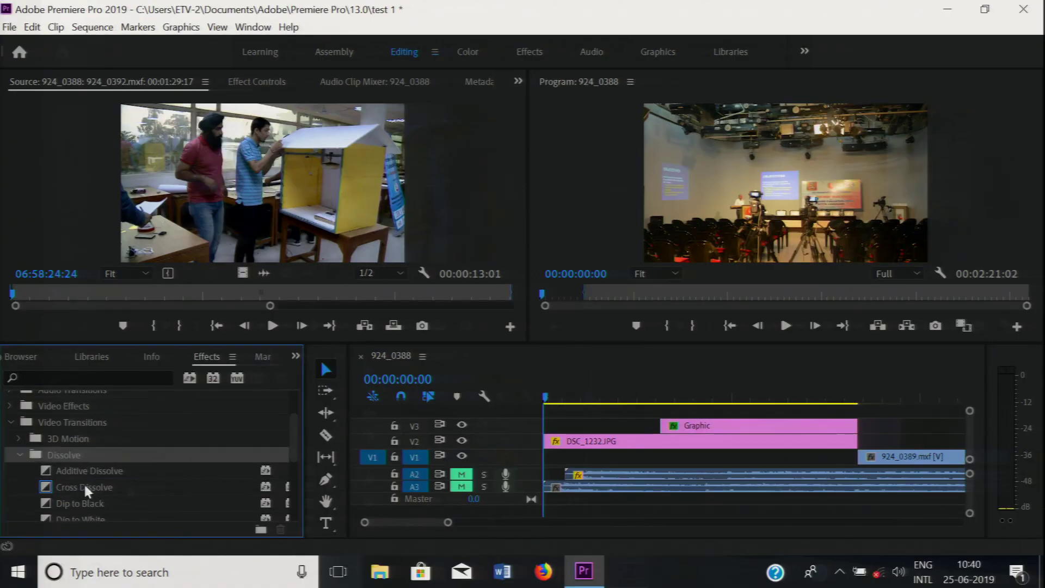
Play the sequence from 00:00:08:23 and unmute audio track A3 during playback.
{"action": "left_click", "coordinate": [560, 399]}
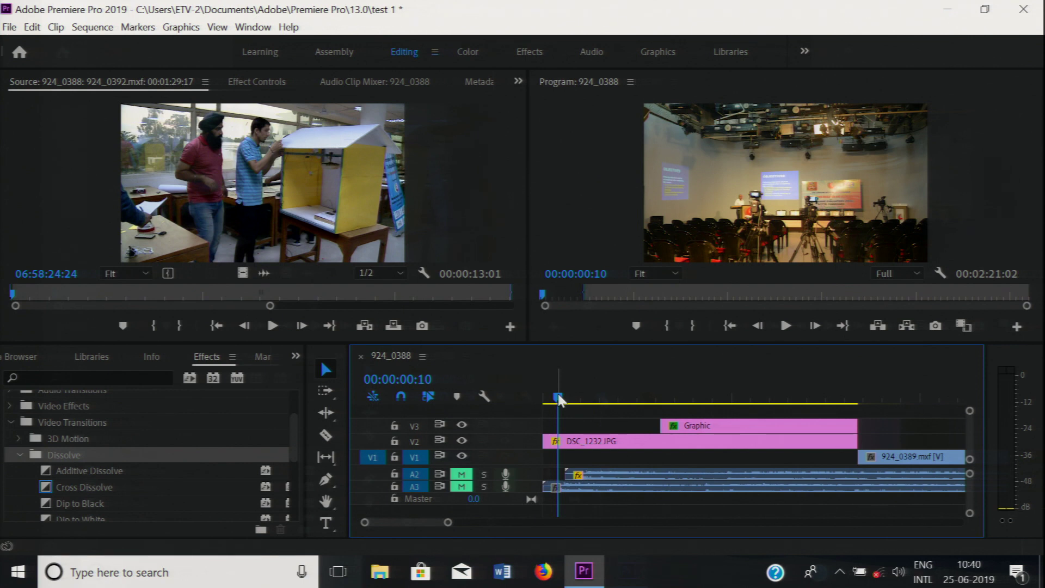
{"action": "left_click_drag", "start_coordinate": [448, 523], "coordinate": [503, 524]}
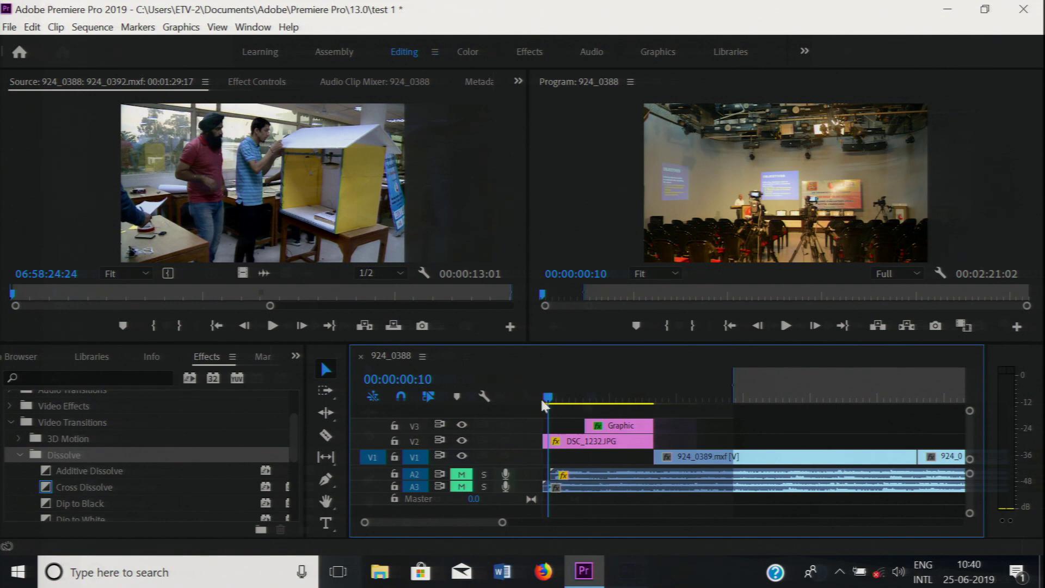
{"action": "left_click", "coordinate": [663, 398]}
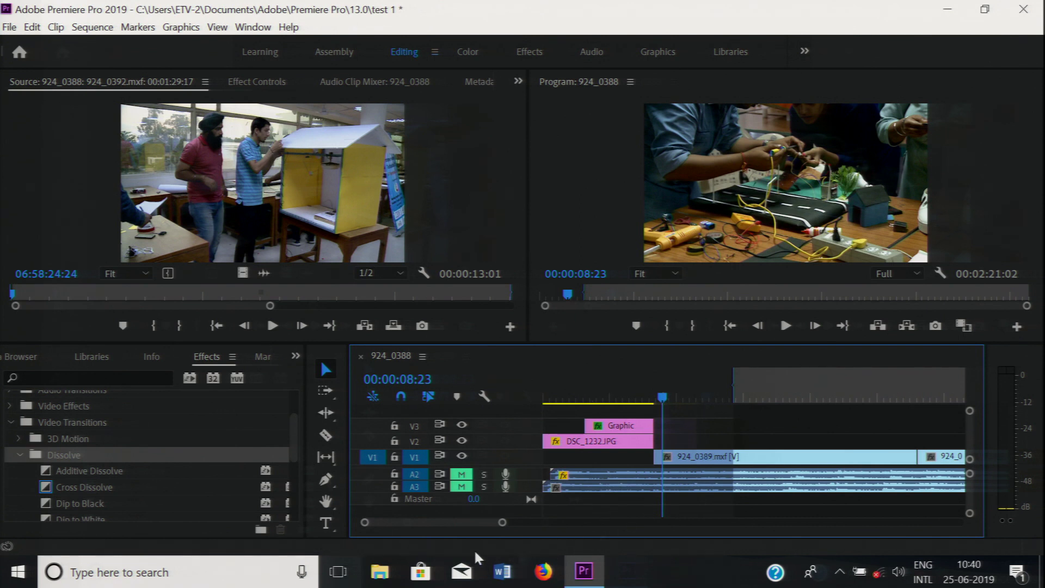
{"action": "key", "text": "space"}
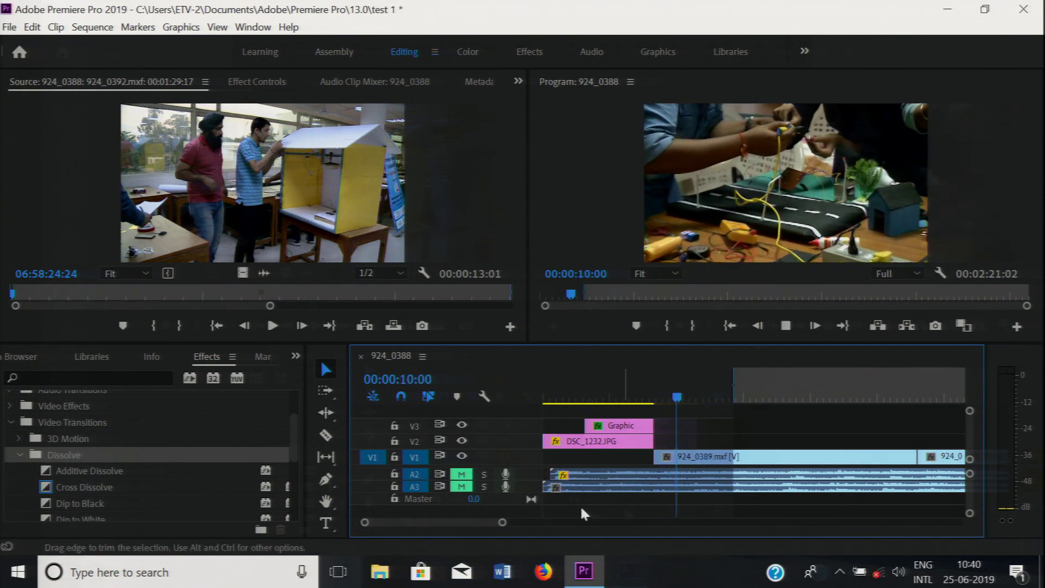
{"action": "left_click", "coordinate": [461, 487]}
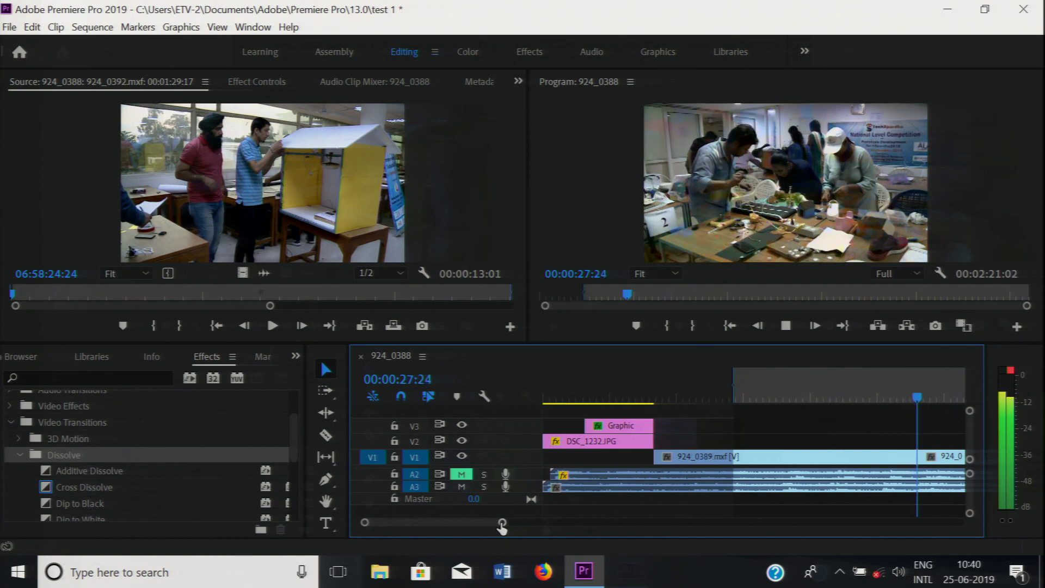
{"action": "key", "text": "space"}
Play the end of the 924_0389.mxf clip from 00:00:25:23, and the opening title from the sequence start.
{"action": "left_click_drag", "start_coordinate": [925, 396], "coordinate": [890, 406]}
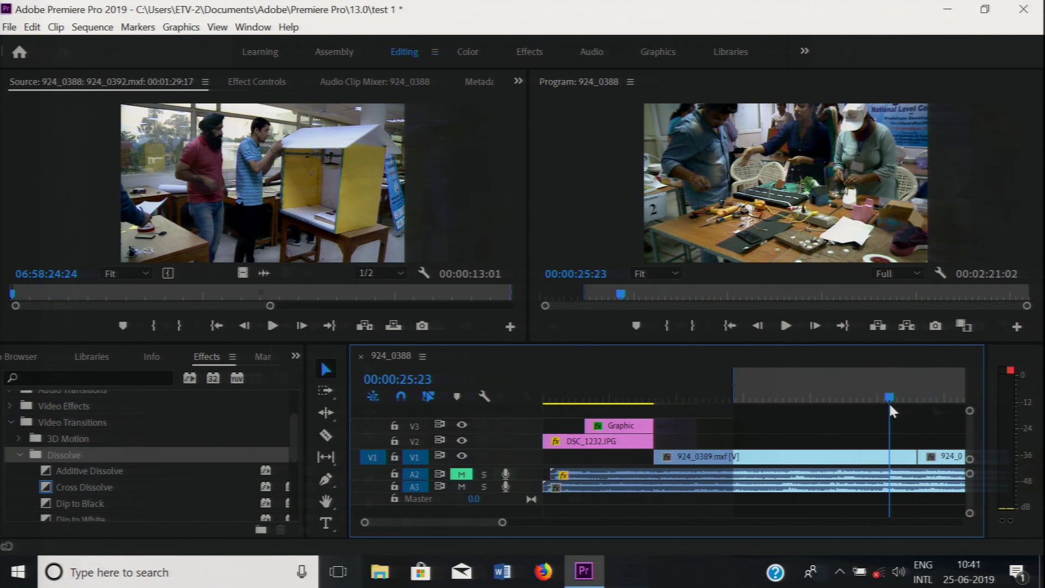
{"action": "key", "text": "space"}
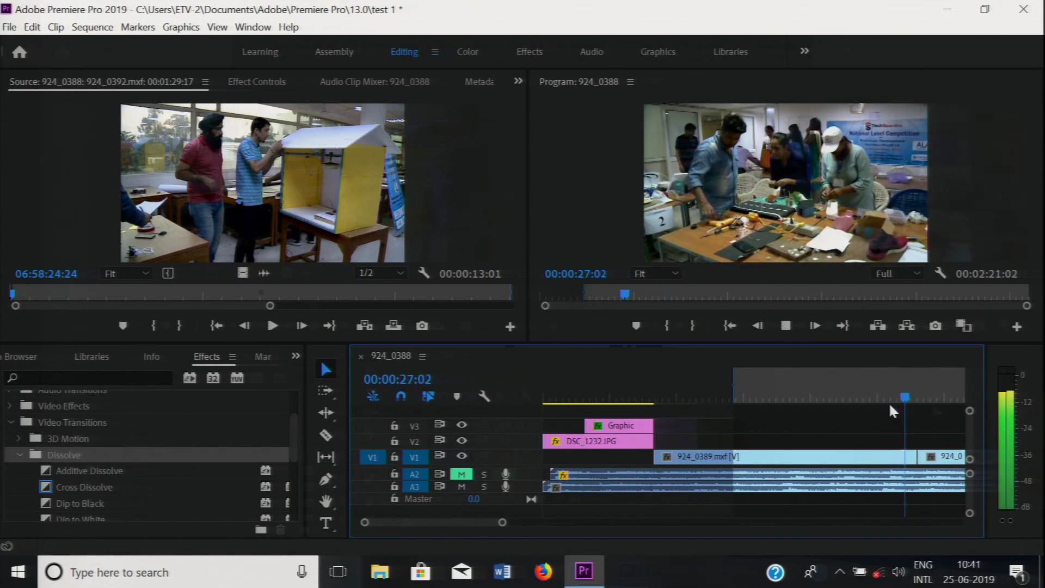
{"action": "left_click_drag", "start_coordinate": [932, 403], "coordinate": [541, 400]}
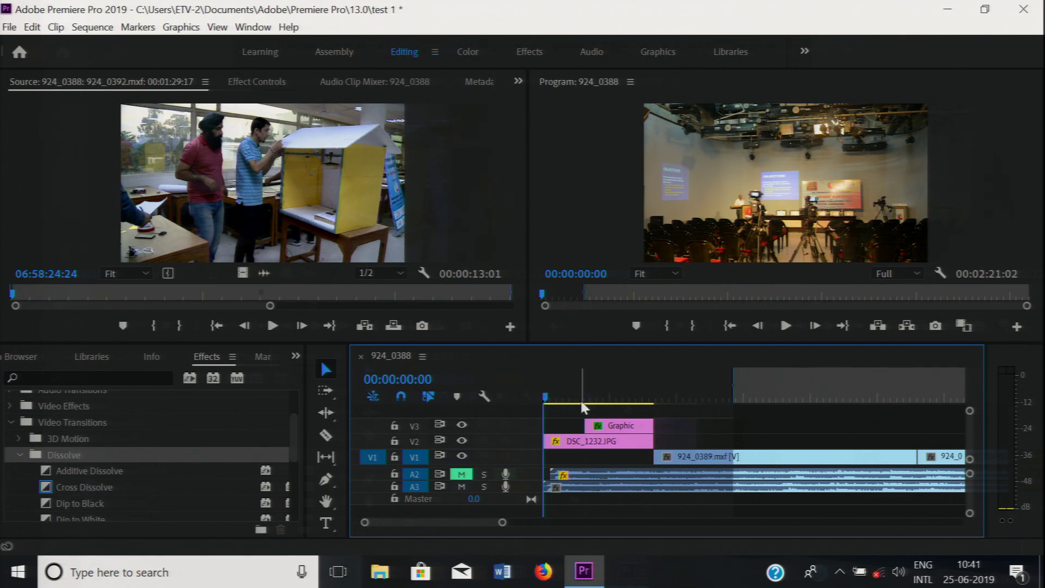
{"action": "key", "text": "space"}
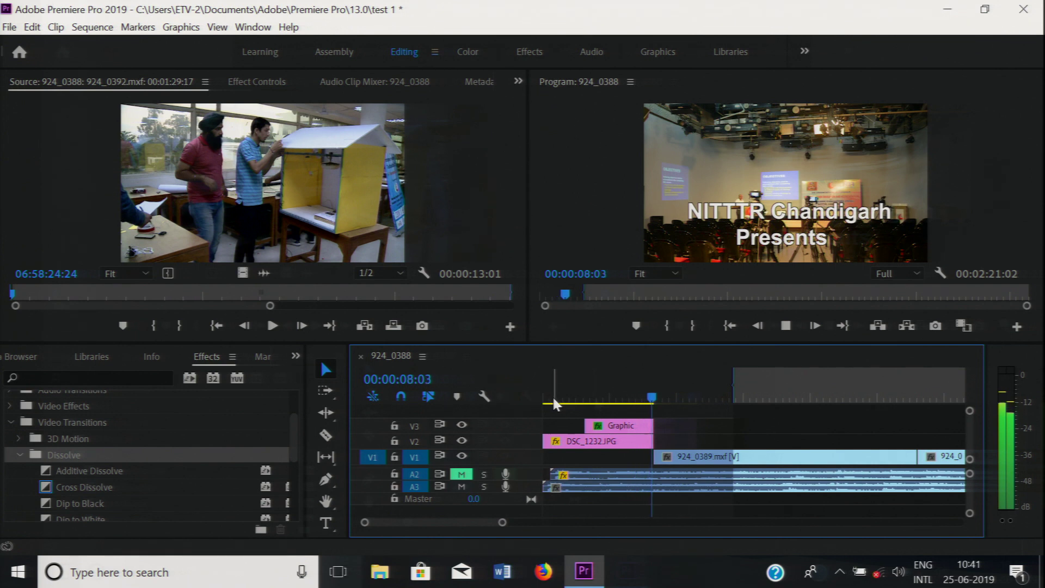
{"action": "key", "text": "space"}
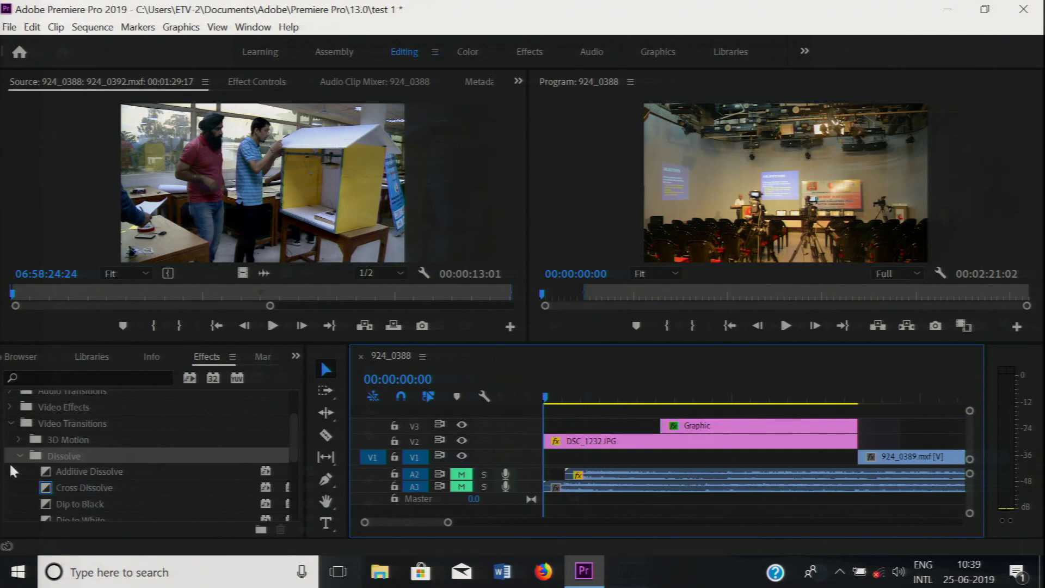
Apply a Cross Dissolve video transition to the start of the Graphic title clip on V3, and unmute audio track A2.
{"action": "left_click", "coordinate": [11, 423]}
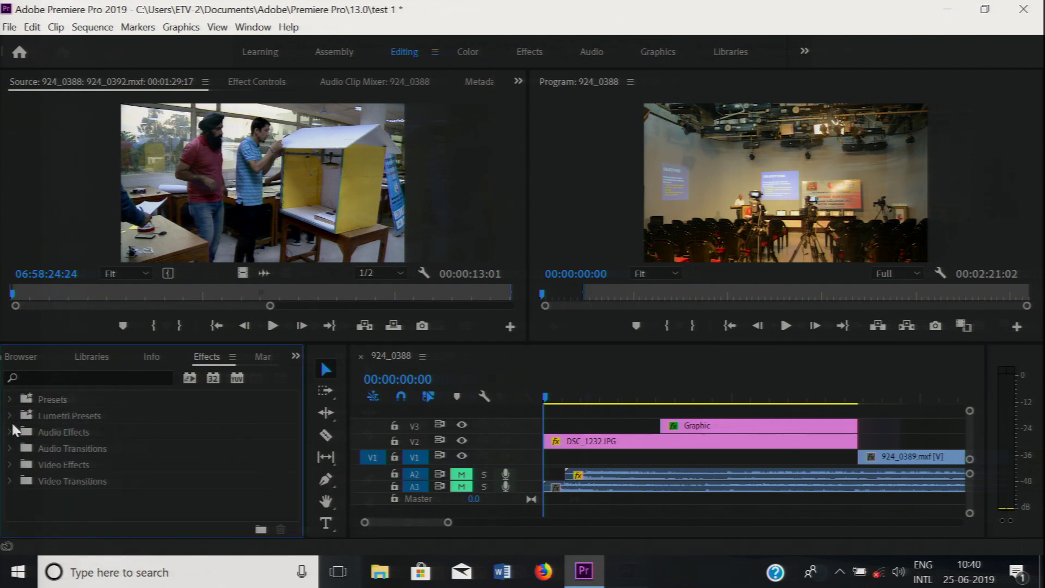
{"action": "left_click", "coordinate": [11, 482]}
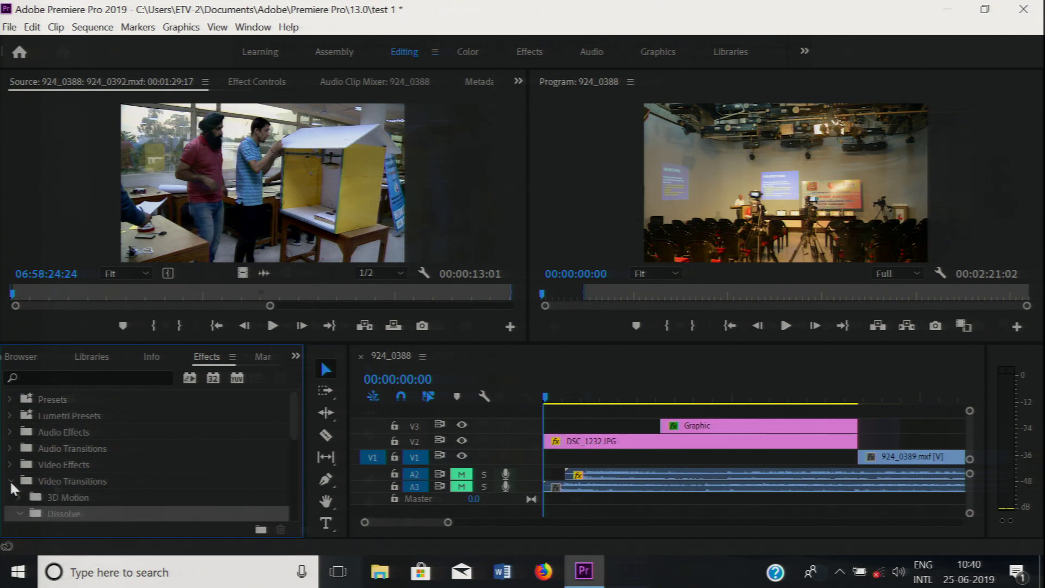
{"action": "left_click_drag", "start_coordinate": [296, 418], "coordinate": [292, 442]}
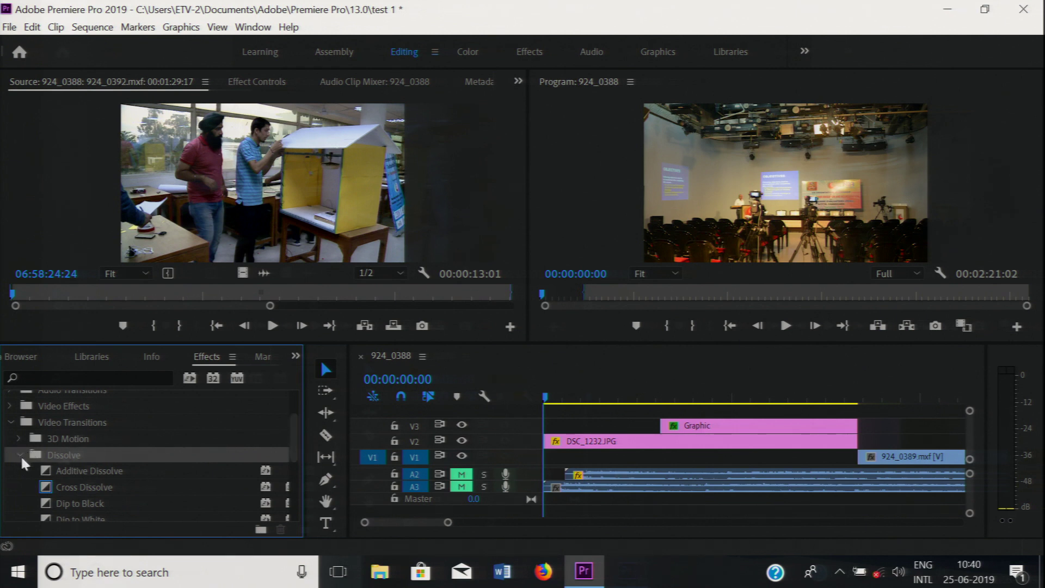
{"action": "left_click", "coordinate": [64, 486]}
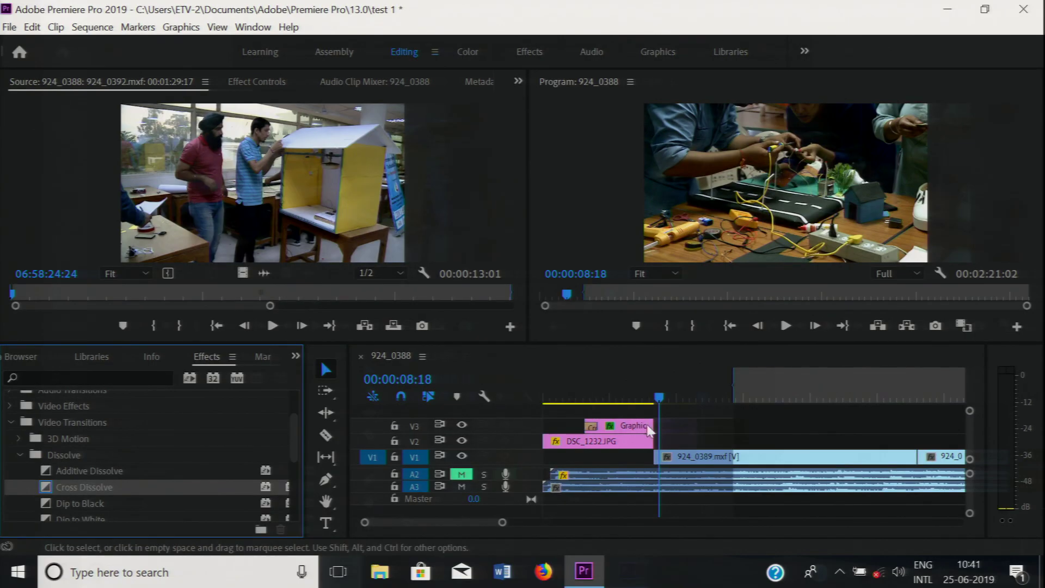
{"action": "left_click_drag", "start_coordinate": [659, 396], "coordinate": [596, 397]}
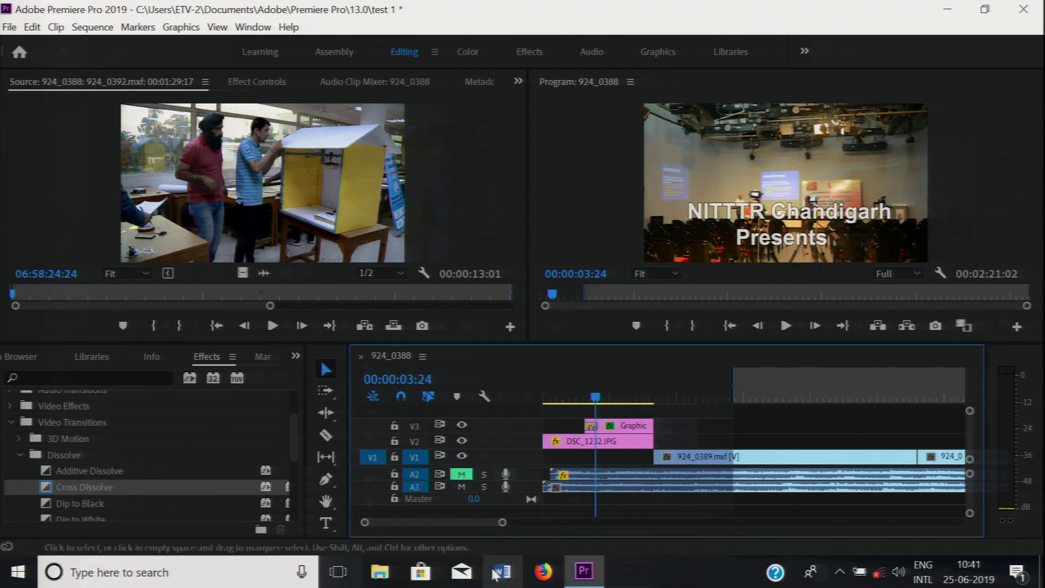
{"action": "left_click", "coordinate": [462, 475]}
Apply a Dip to Black transition to the start of DSC_1232.JPG on V2 and play the opening from 00:00:00:00.
{"action": "left_click_drag", "start_coordinate": [504, 525], "coordinate": [429, 522]}
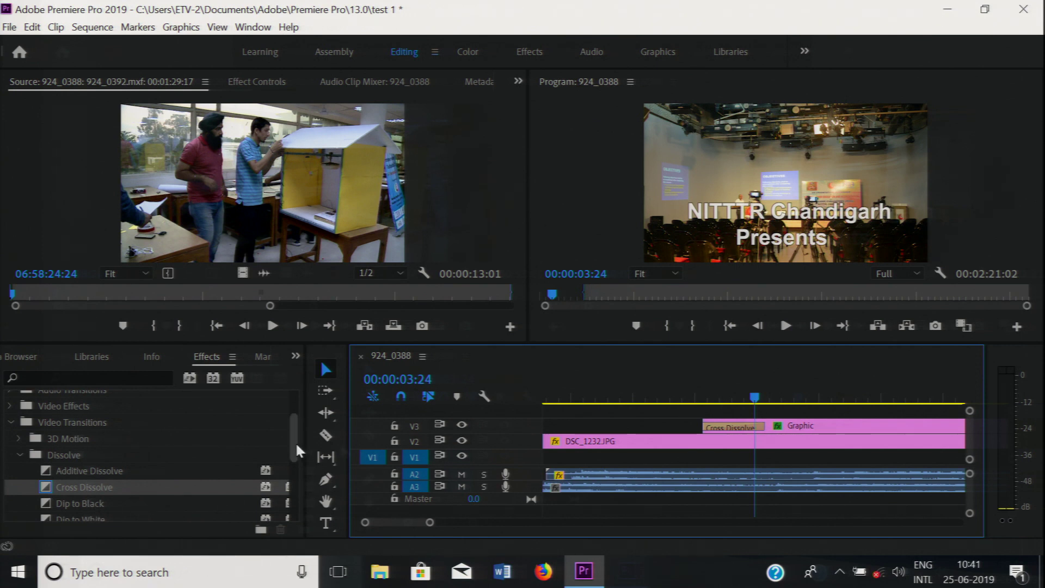
{"action": "left_click_drag", "start_coordinate": [295, 442], "coordinate": [295, 452]}
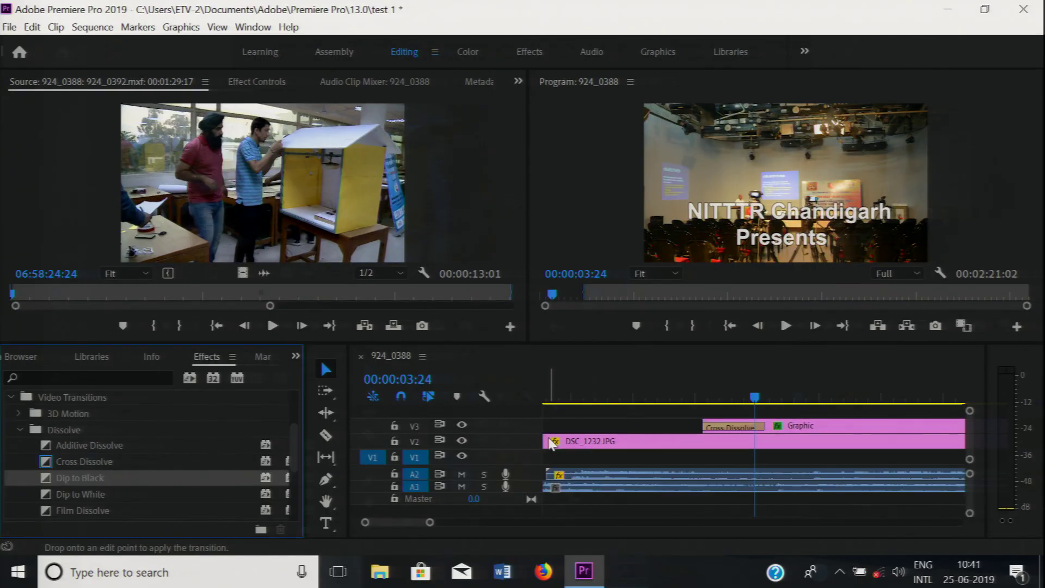
{"action": "left_click_drag", "start_coordinate": [57, 478], "coordinate": [561, 449]}
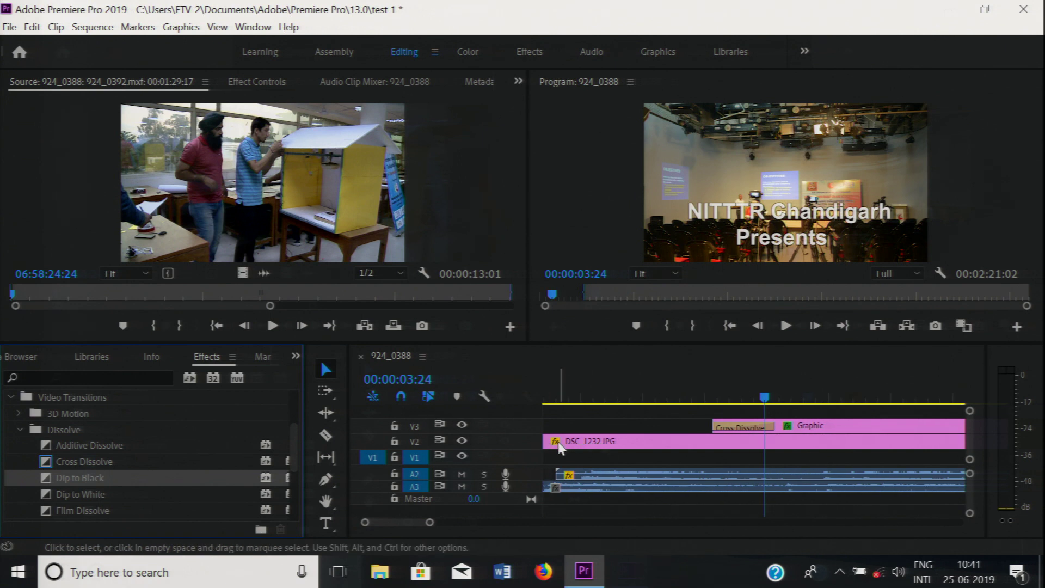
{"action": "left_click", "coordinate": [764, 399]}
{"action": "left_click_drag", "start_coordinate": [763, 399], "coordinate": [533, 403]}
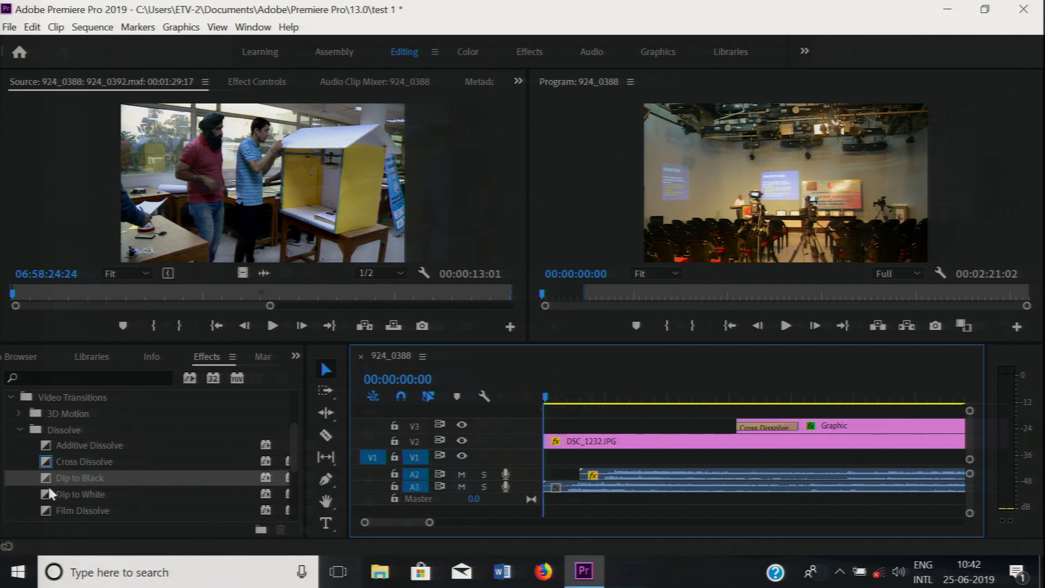
{"action": "left_click_drag", "start_coordinate": [51, 476], "coordinate": [555, 443]}
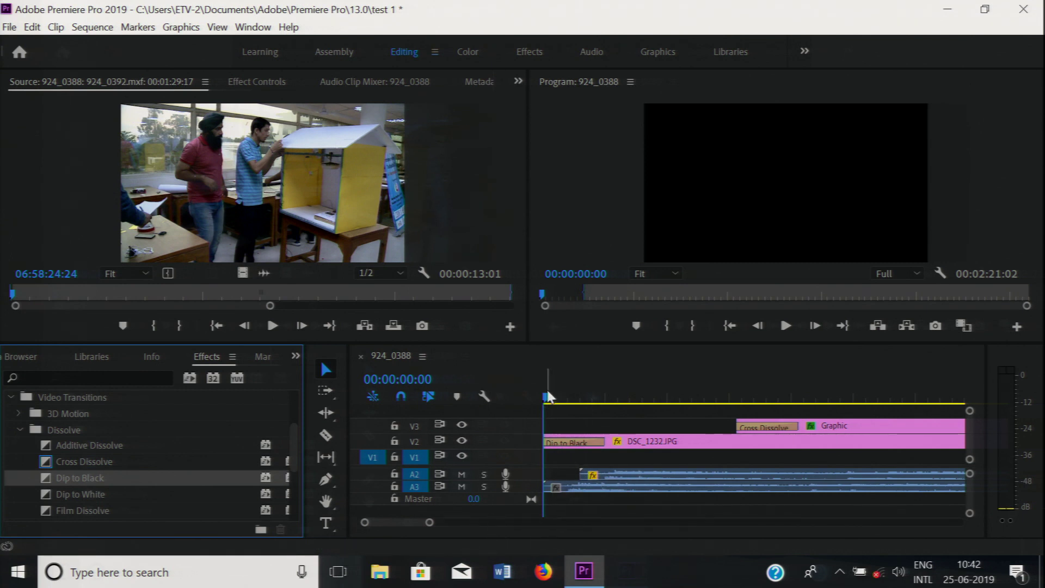
{"action": "left_click", "coordinate": [787, 326]}
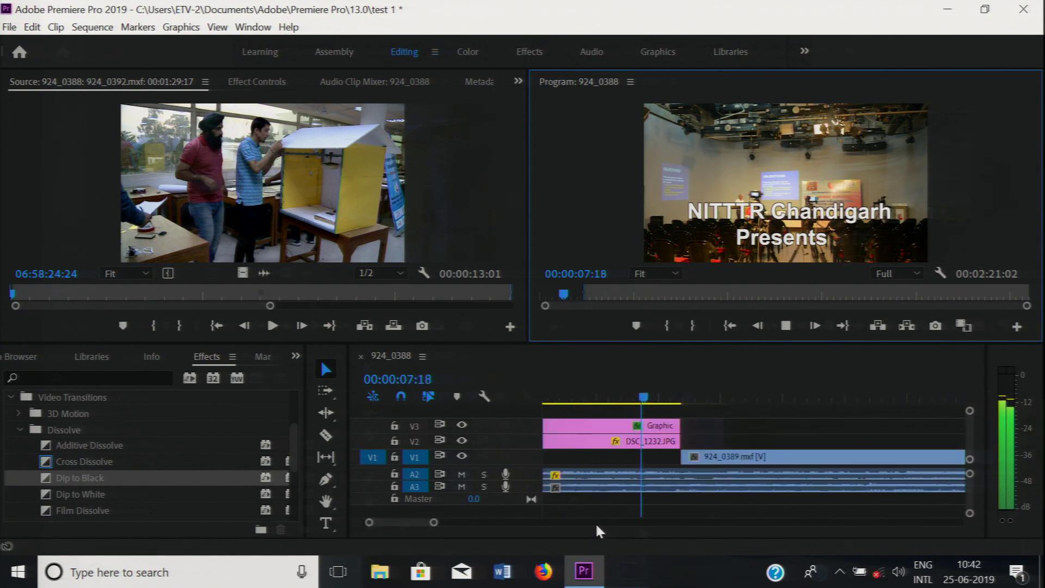
{"action": "key", "text": "space"}
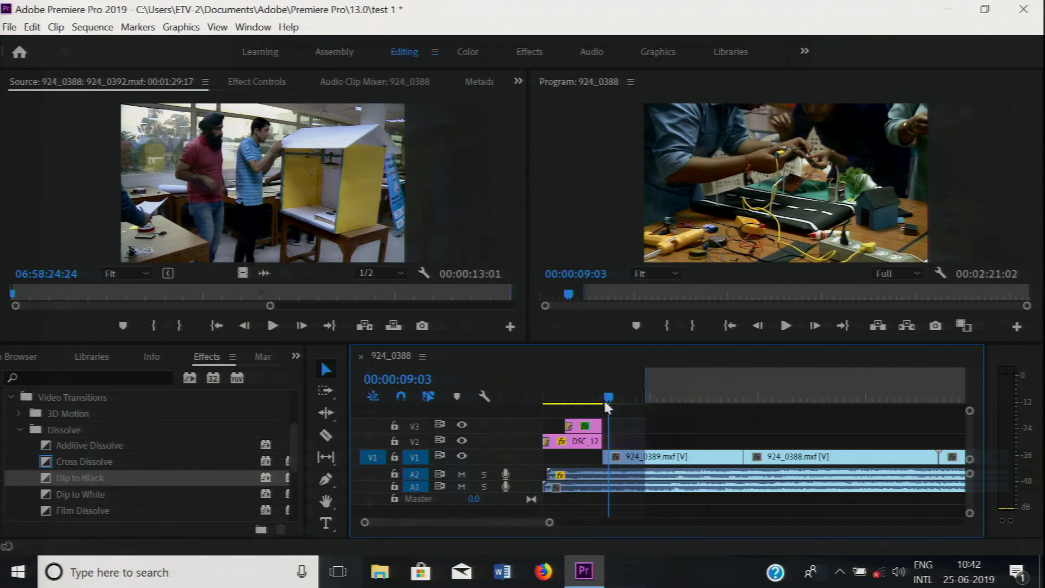
Mute audio tracks A2 and A3 and apply a Cross Dissolve at the cut between 924_0389.mxf and 924_0388.mxf on V1.
{"action": "left_click_drag", "start_coordinate": [603, 398], "coordinate": [735, 402]}
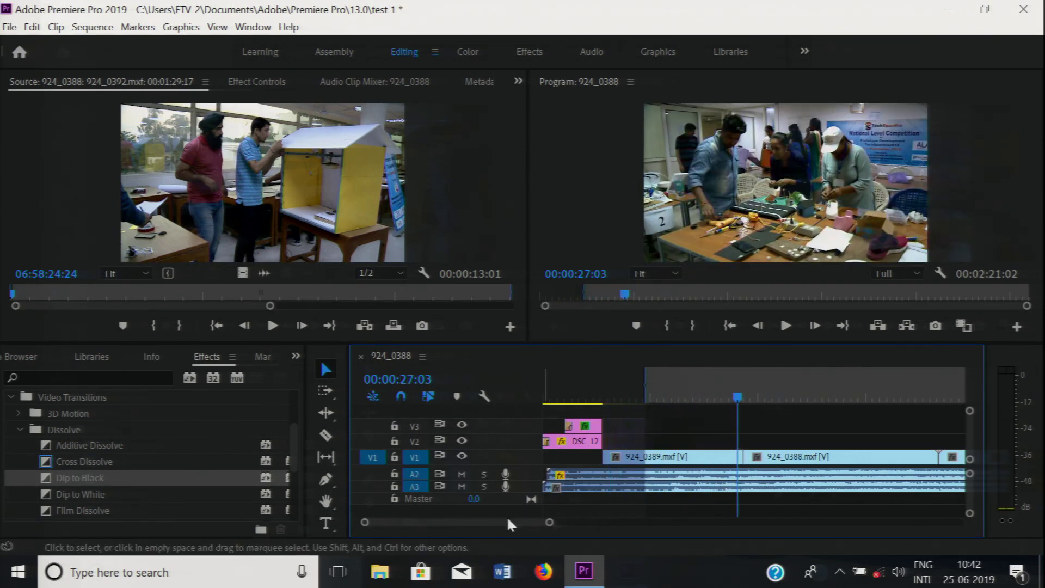
{"action": "left_click", "coordinate": [462, 474]}
{"action": "left_click", "coordinate": [461, 487]}
{"action": "left_click_drag", "start_coordinate": [550, 525], "coordinate": [575, 522]}
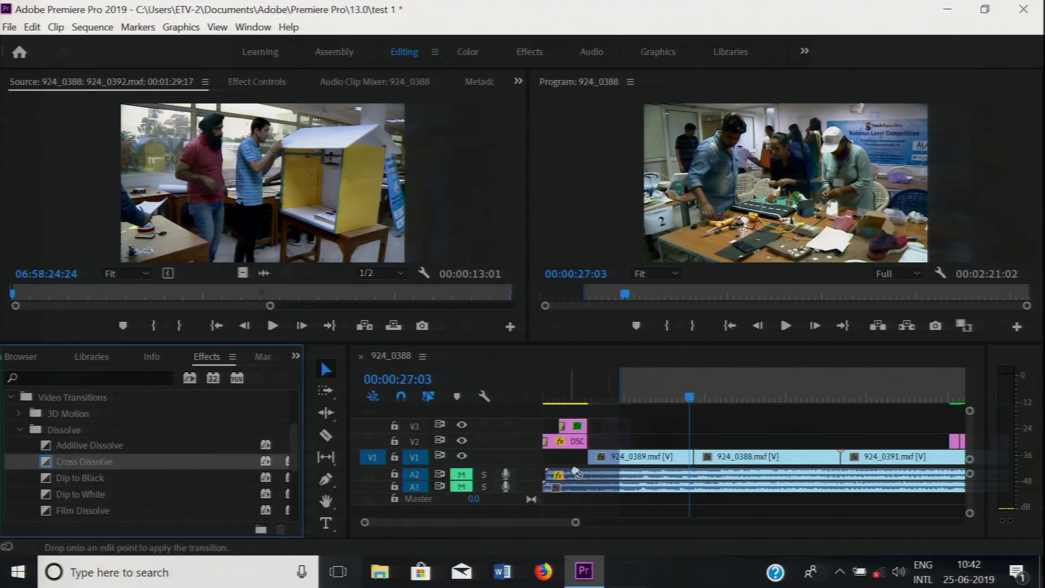
{"action": "left_click_drag", "start_coordinate": [675, 469], "coordinate": [700, 468]}
{"action": "left_click_drag", "start_coordinate": [576, 522], "coordinate": [504, 525]}
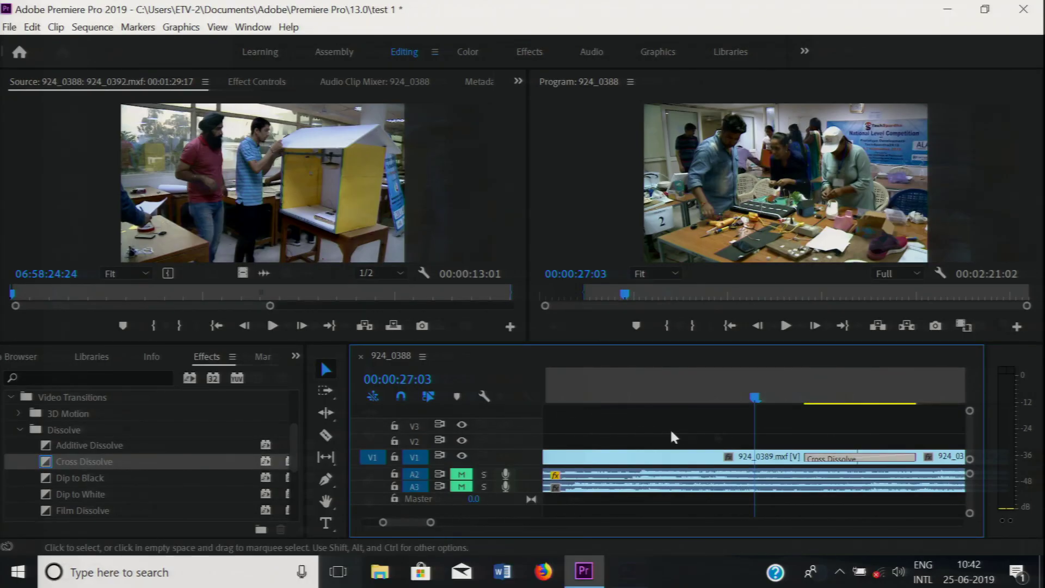
Check the start, end and duration of the Cross Dissolve on V1 in a maximized timeline, restore the layout and select the transition.
{"action": "key", "text": "grave"}
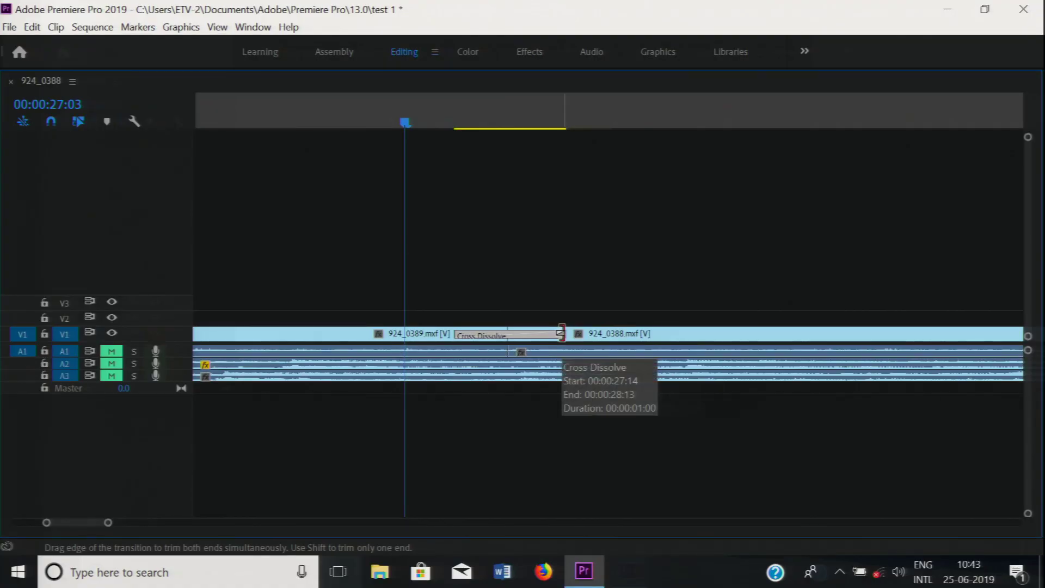
{"action": "mouse_move", "coordinate": [561, 332]}
{"action": "left_mouse_down"}
{"action": "mouse_move", "coordinate": [536, 333]}
{"action": "mouse_move", "coordinate": [561, 333]}
{"action": "left_mouse_up"}
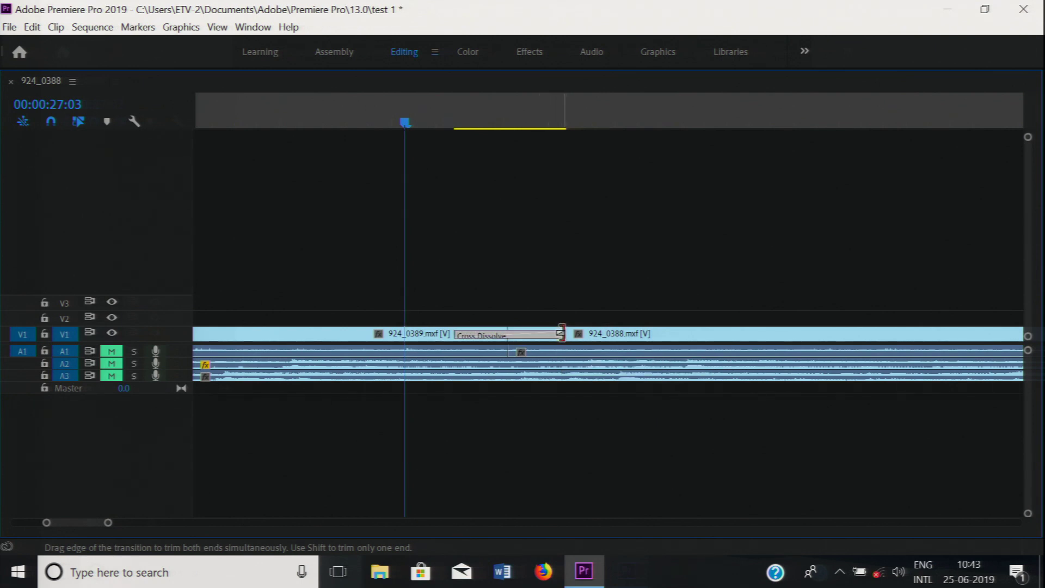
{"action": "key", "text": "grave"}
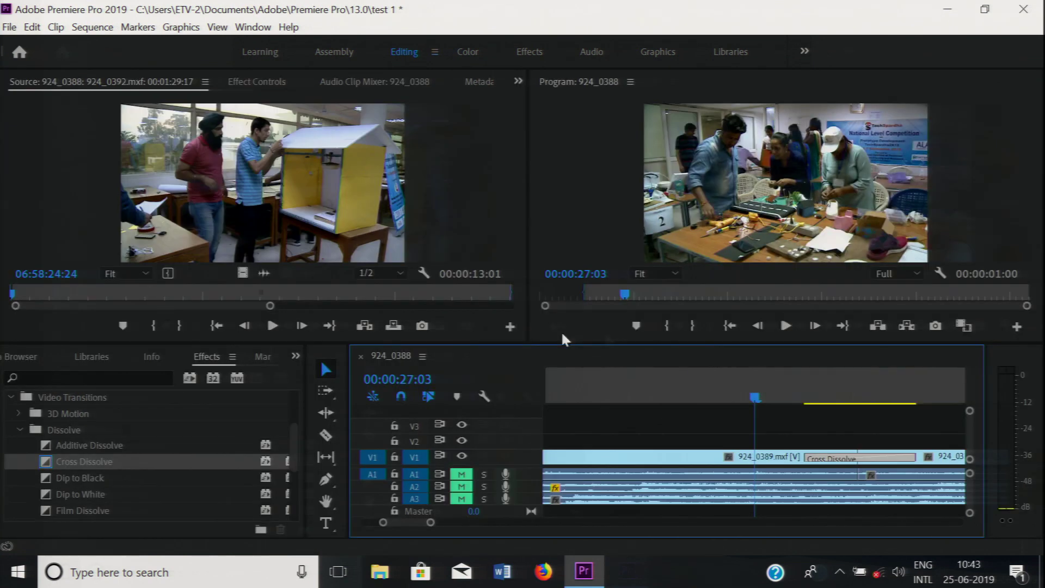
{"action": "left_click", "coordinate": [855, 461]}
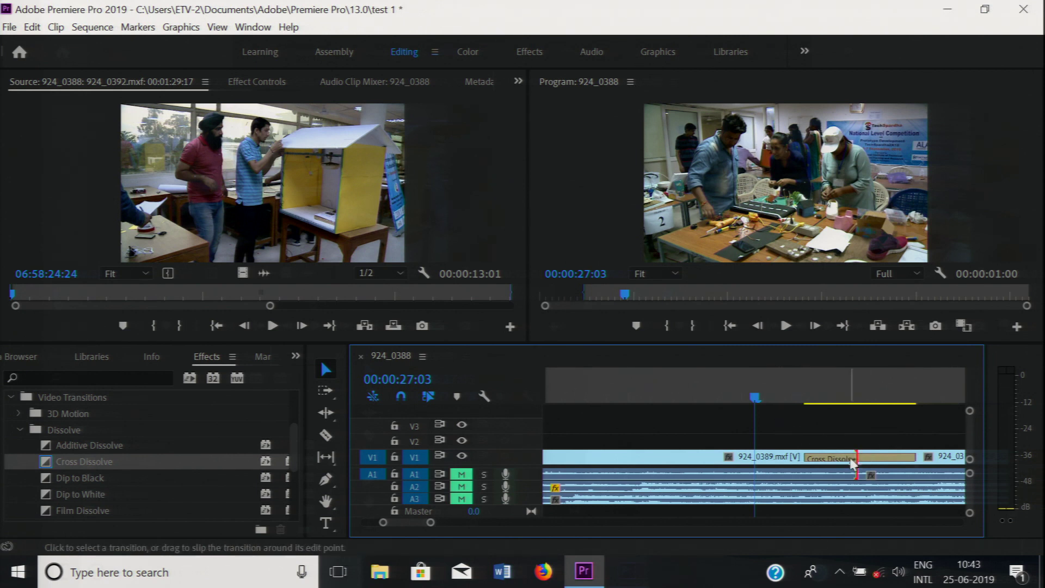
{"action": "left_click", "coordinate": [848, 462]}
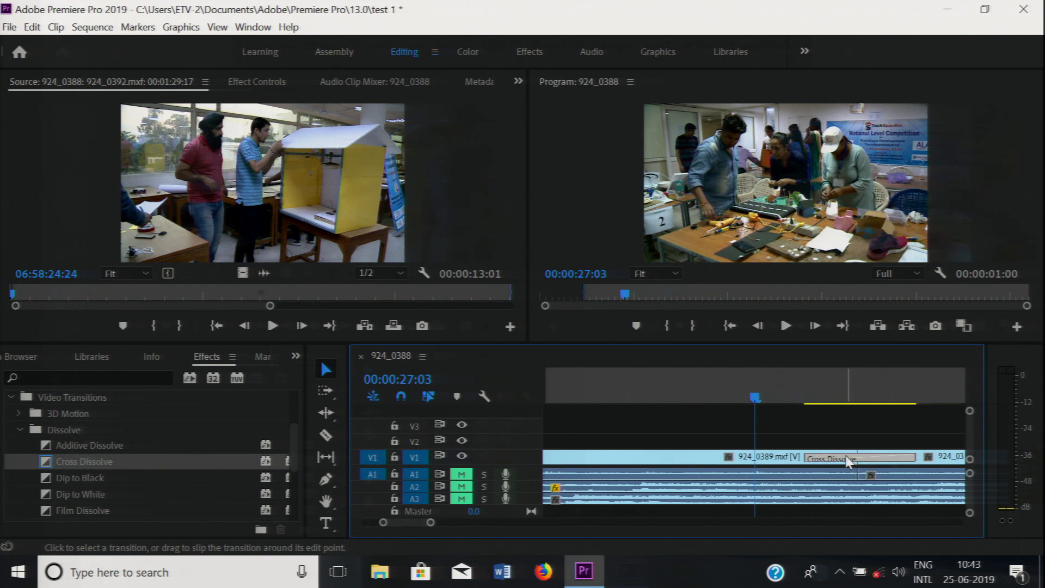
Play the sequence through the Cross Dissolve between 924_0389.mxf and 924_0388.mxf.
{"action": "left_click_drag", "start_coordinate": [757, 400], "coordinate": [807, 402]}
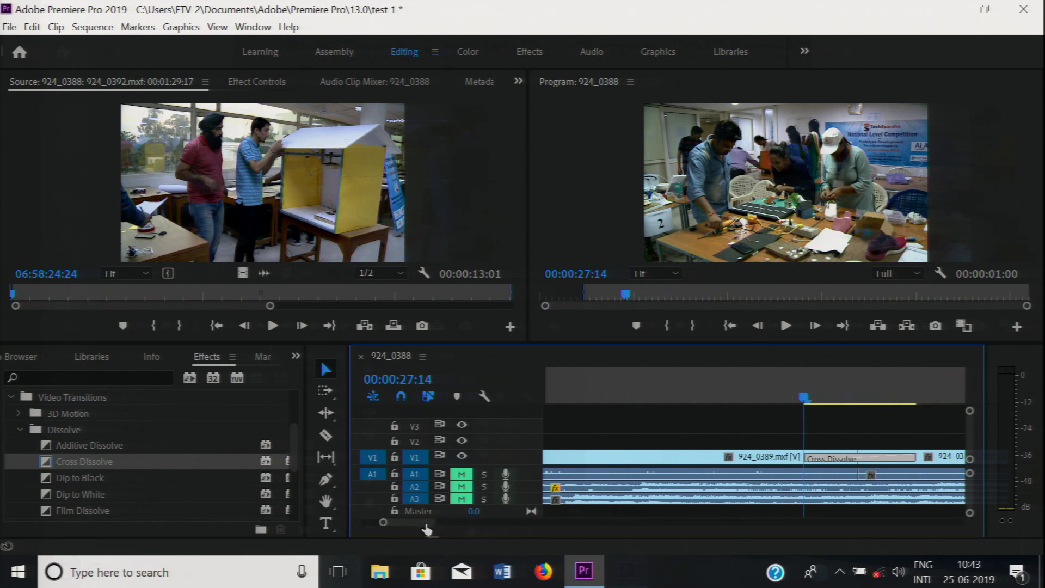
{"action": "left_click_drag", "start_coordinate": [430, 524], "coordinate": [445, 524]}
{"action": "key", "text": "space"}
{"action": "left_click_drag", "start_coordinate": [864, 404], "coordinate": [703, 409]}
{"action": "key", "text": "space"}
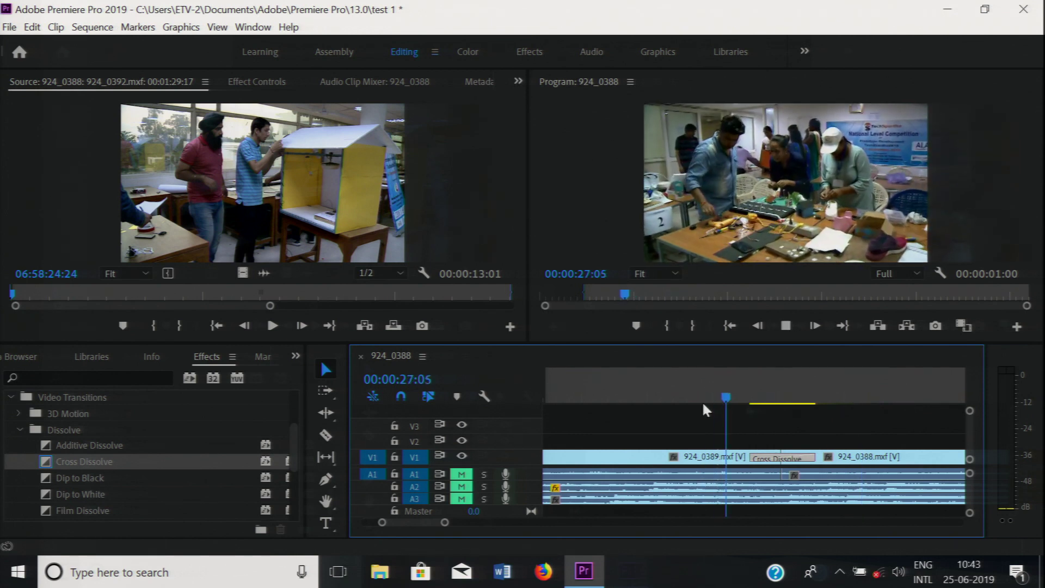
{"action": "key", "text": "space"}
Place the playhead at 00:00:27:15 at the start of the Cross Dissolve on V1 and select that transition.
{"action": "left_click", "coordinate": [752, 400]}
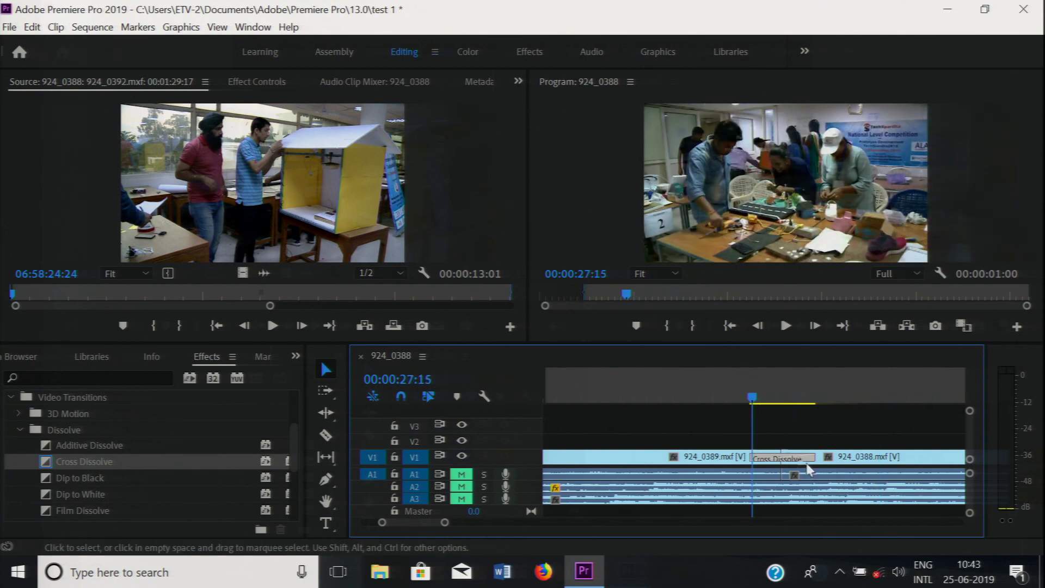
{"action": "left_click", "coordinate": [792, 462]}
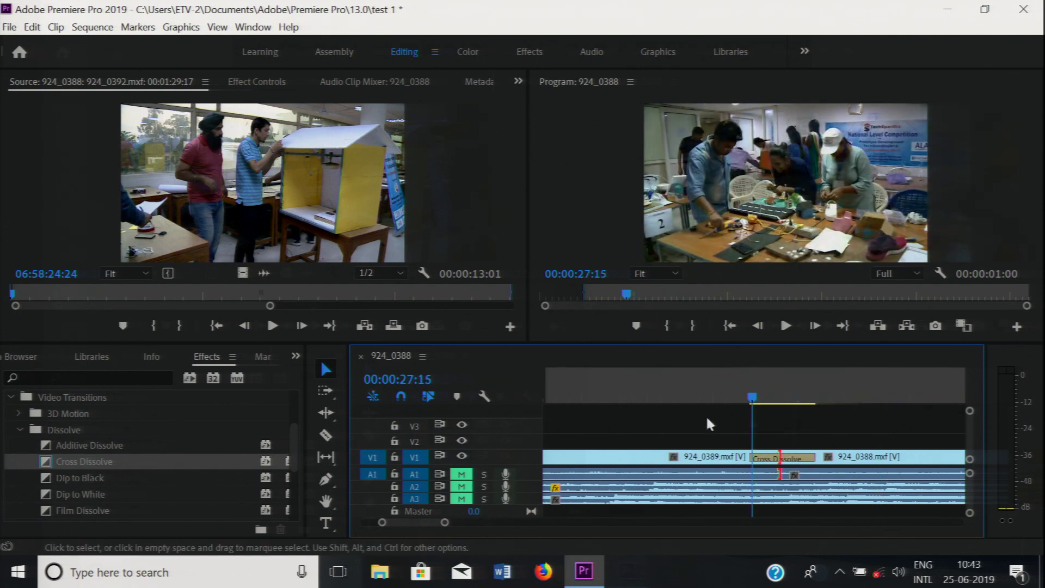
{"action": "left_click", "coordinate": [794, 457]}
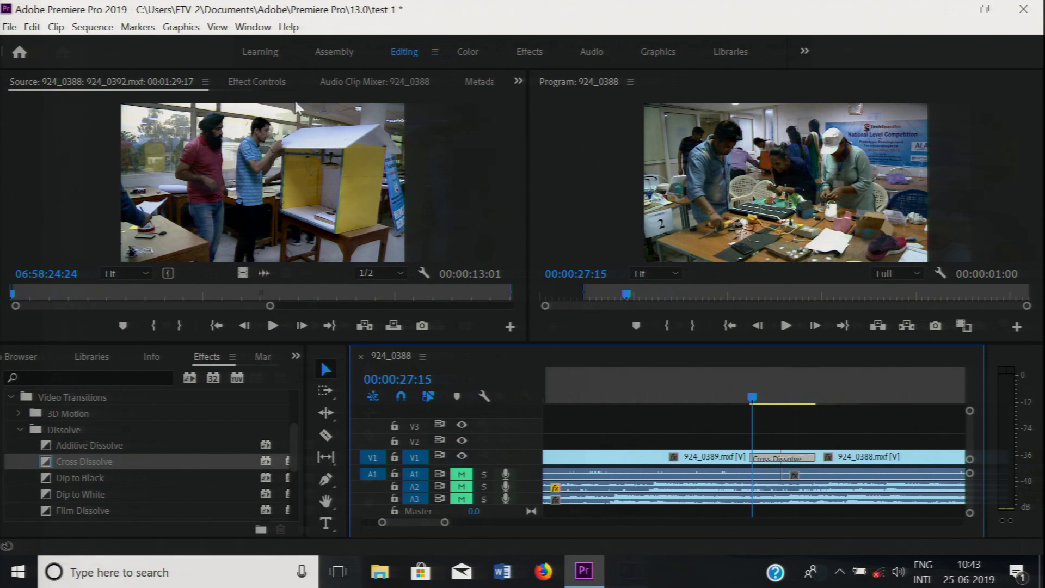
Show the duration and alignment settings of the Cross Dissolve on V1.
{"action": "left_click", "coordinate": [274, 81]}
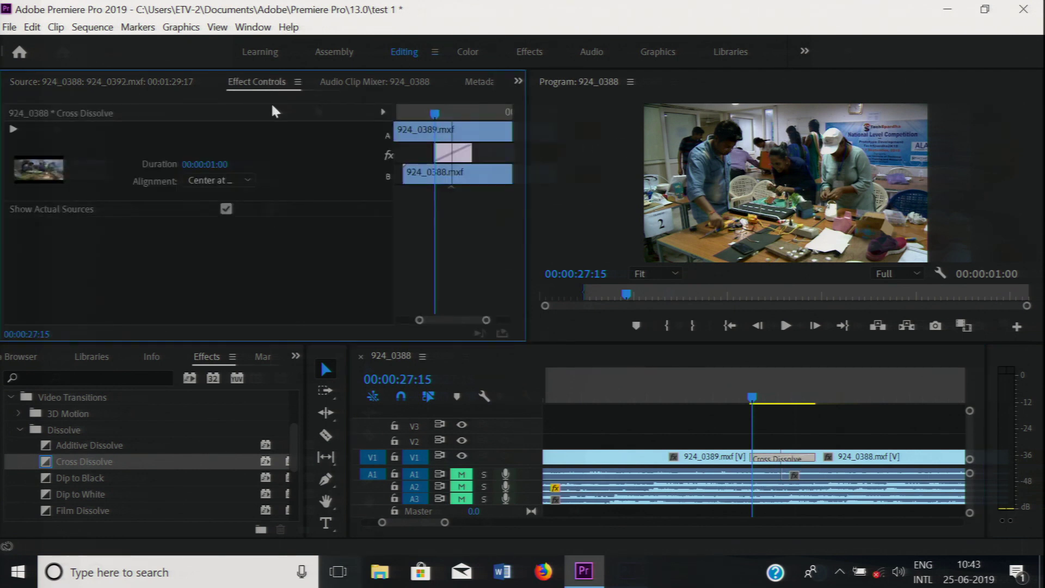
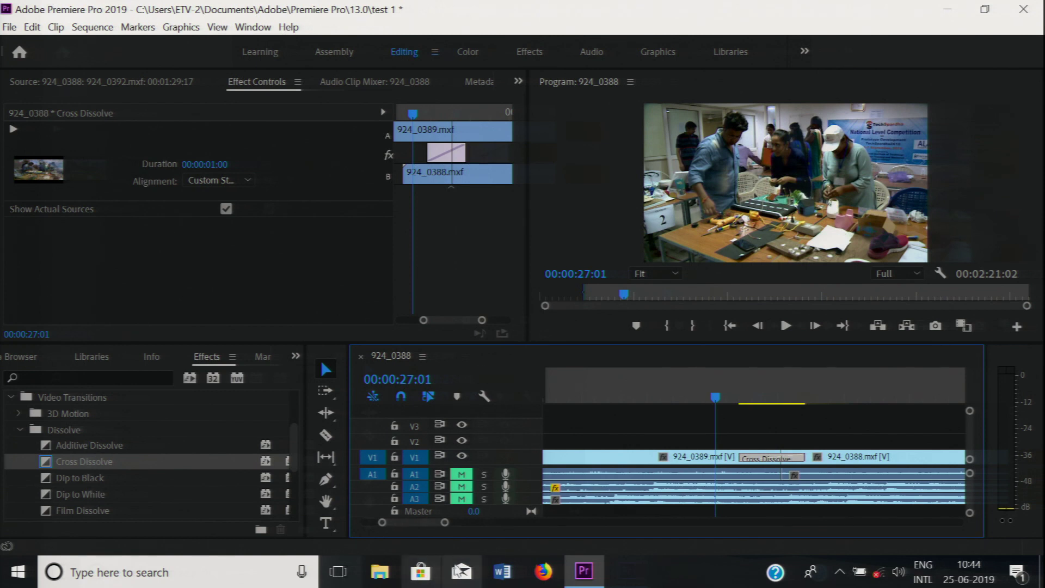
Expand the Iris group of video transitions and place the playhead at 00:00:13:21 over 924_0389.mxf.
{"action": "left_click_drag", "start_coordinate": [447, 524], "coordinate": [490, 524]}
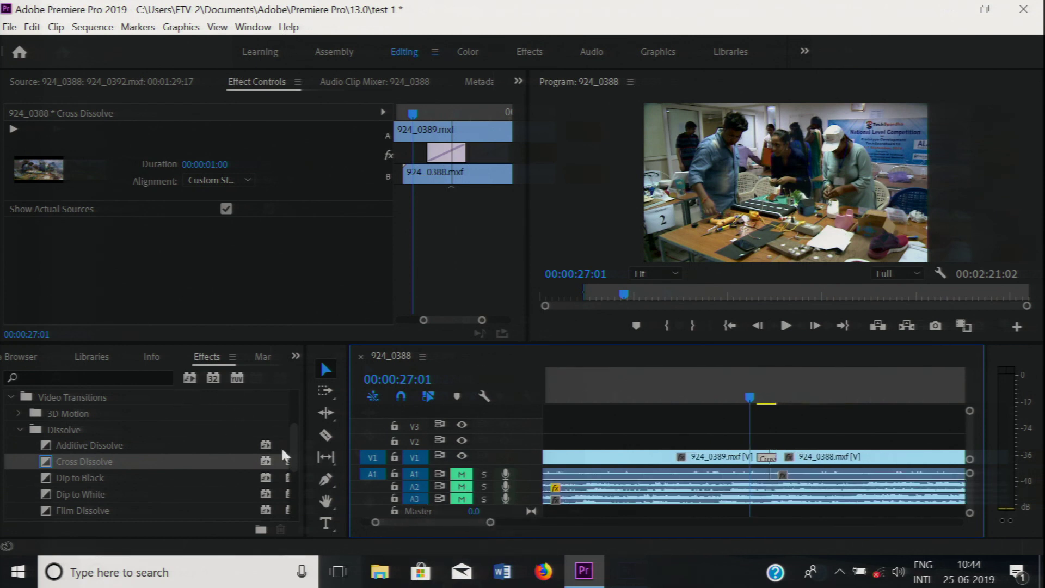
{"action": "left_click_drag", "start_coordinate": [294, 434], "coordinate": [291, 487]}
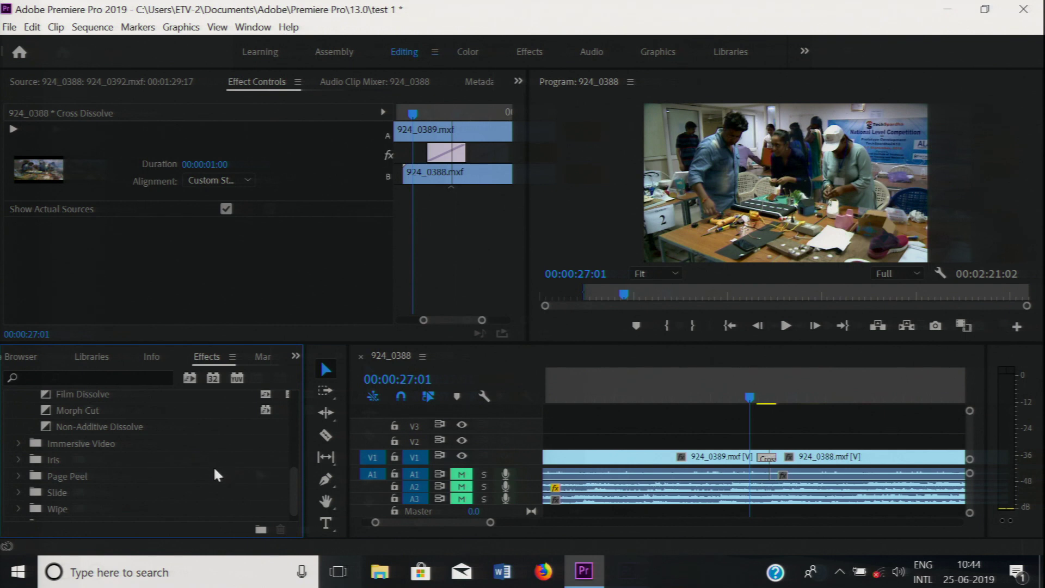
{"action": "left_click", "coordinate": [18, 459]}
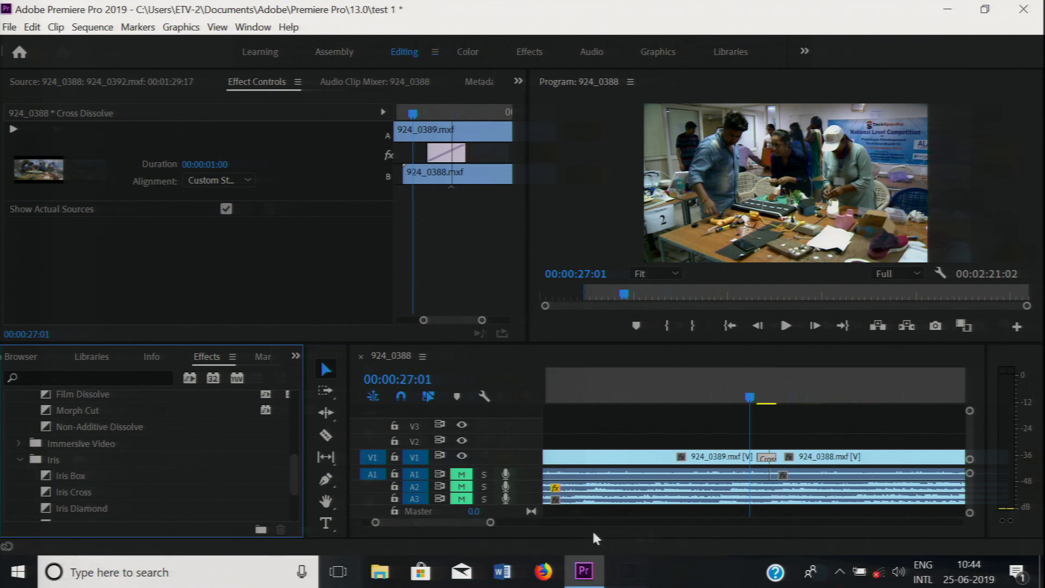
{"action": "left_click_drag", "start_coordinate": [490, 523], "coordinate": [527, 524]}
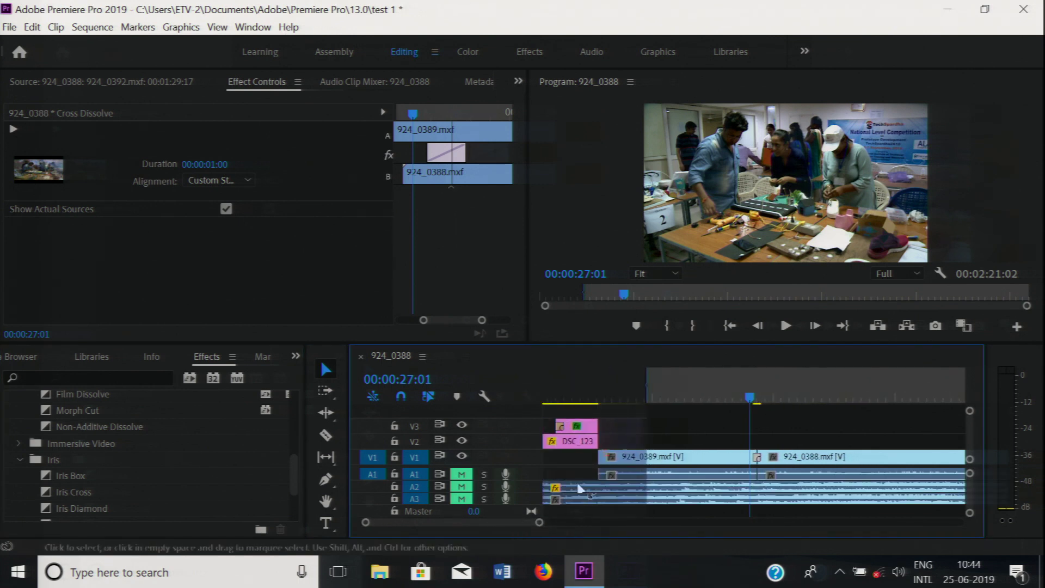
{"action": "left_click_drag", "start_coordinate": [742, 397], "coordinate": [641, 401]}
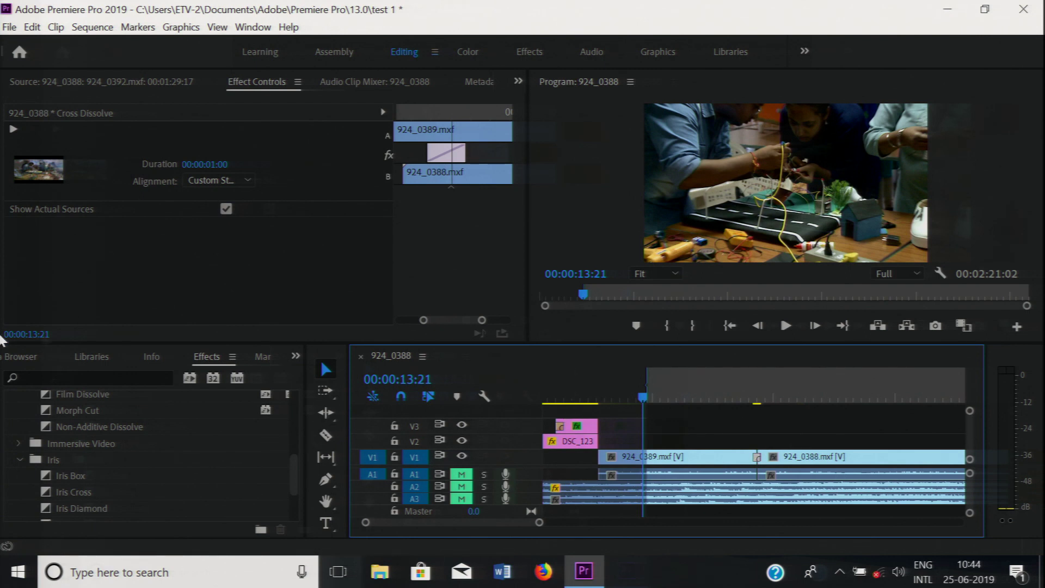
Replace the Cross Dissolve at the cut between 924_0389.mxf and 924_0388.mxf on V1 with an Iris Cross transition.
{"action": "left_click_drag", "start_coordinate": [60, 492], "coordinate": [387, 467]}
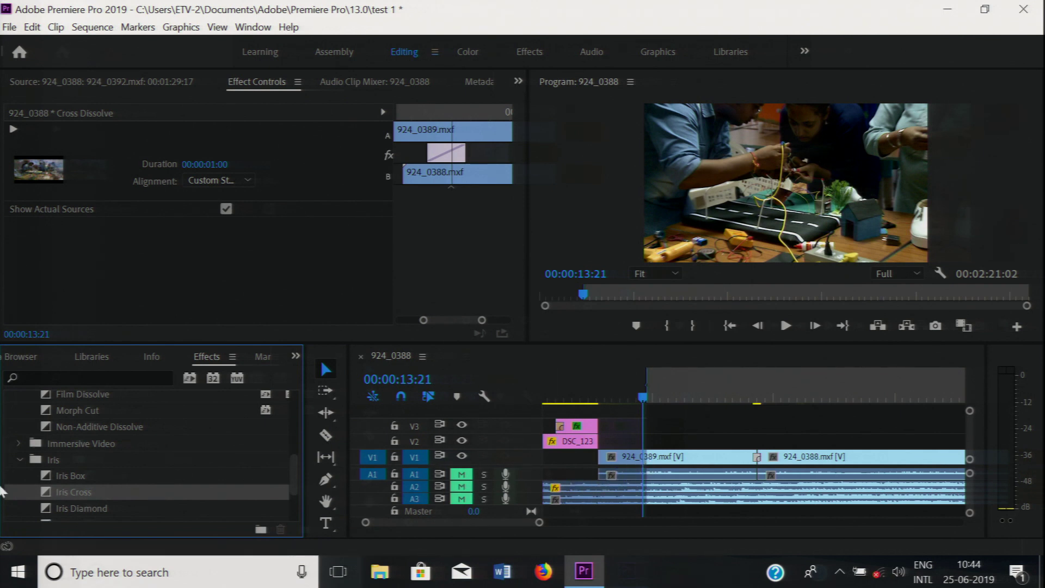
{"action": "left_click", "coordinate": [639, 458]}
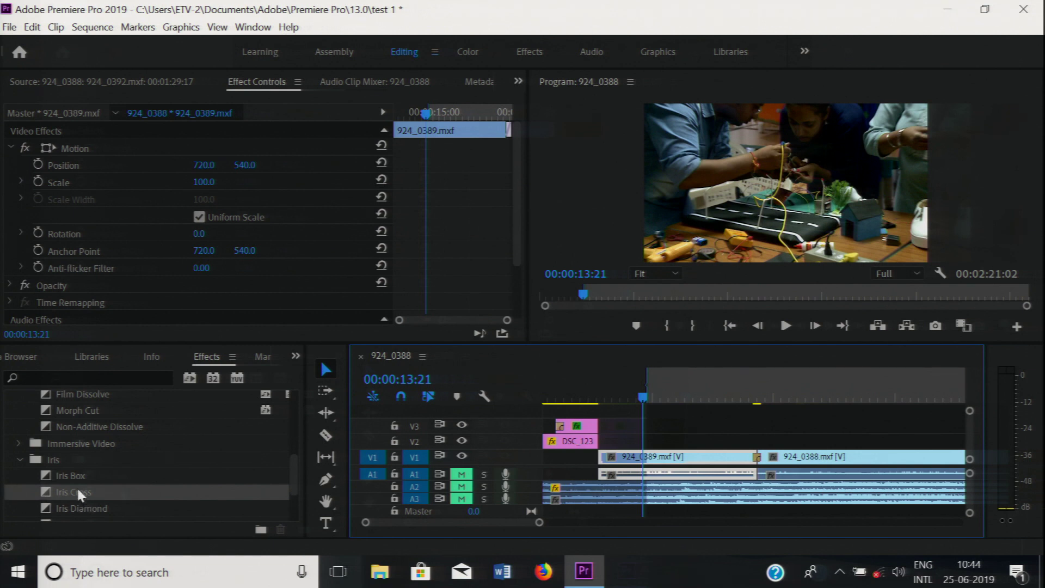
{"action": "left_click_drag", "start_coordinate": [78, 491], "coordinate": [568, 453]}
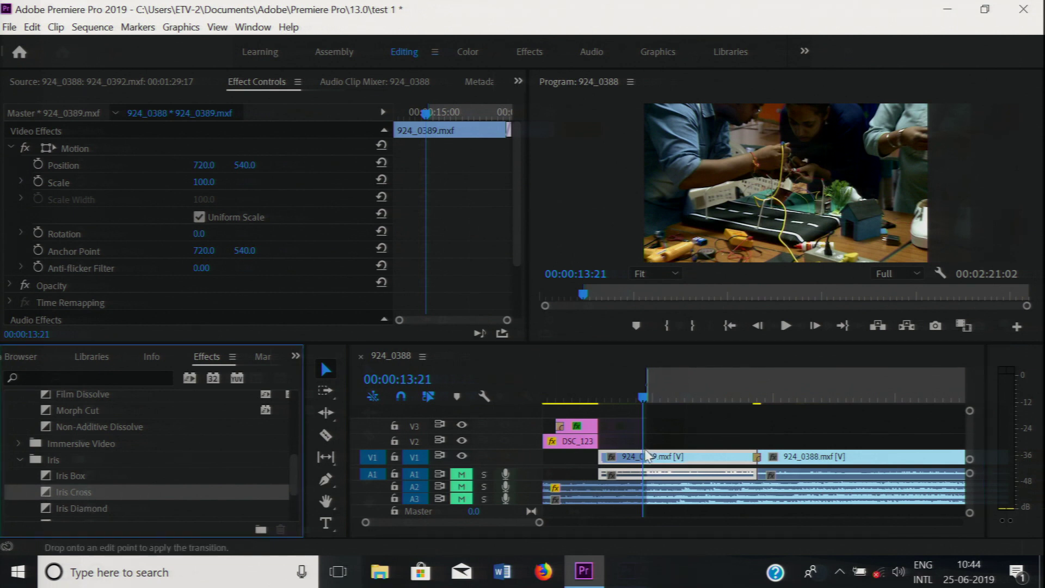
{"action": "left_click_drag", "start_coordinate": [539, 523], "coordinate": [581, 523]}
{"action": "left_click_drag", "start_coordinate": [69, 494], "coordinate": [679, 461]}
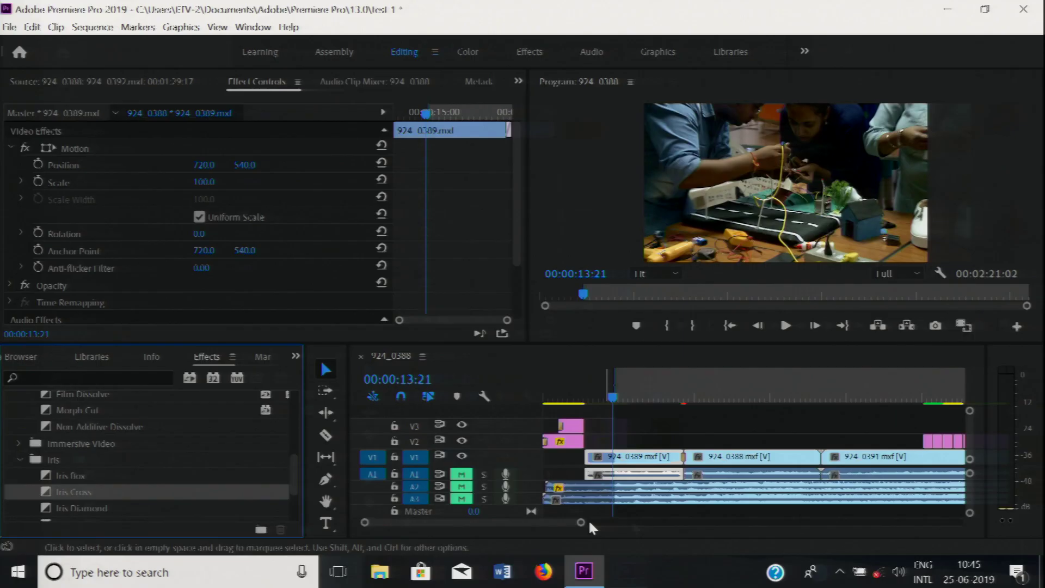
Play the sequence through the Iris Cross between 924_0389.mxf and 924_0388.mxf, starting just before the transition.
{"action": "left_click_drag", "start_coordinate": [588, 518], "coordinate": [567, 527]}
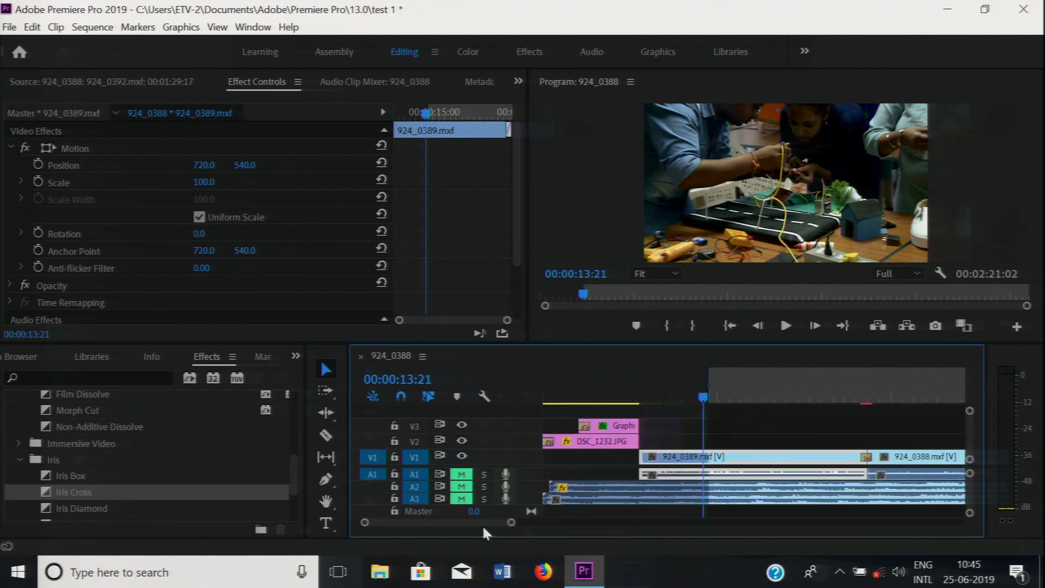
{"action": "left_click_drag", "start_coordinate": [464, 522], "coordinate": [475, 522]}
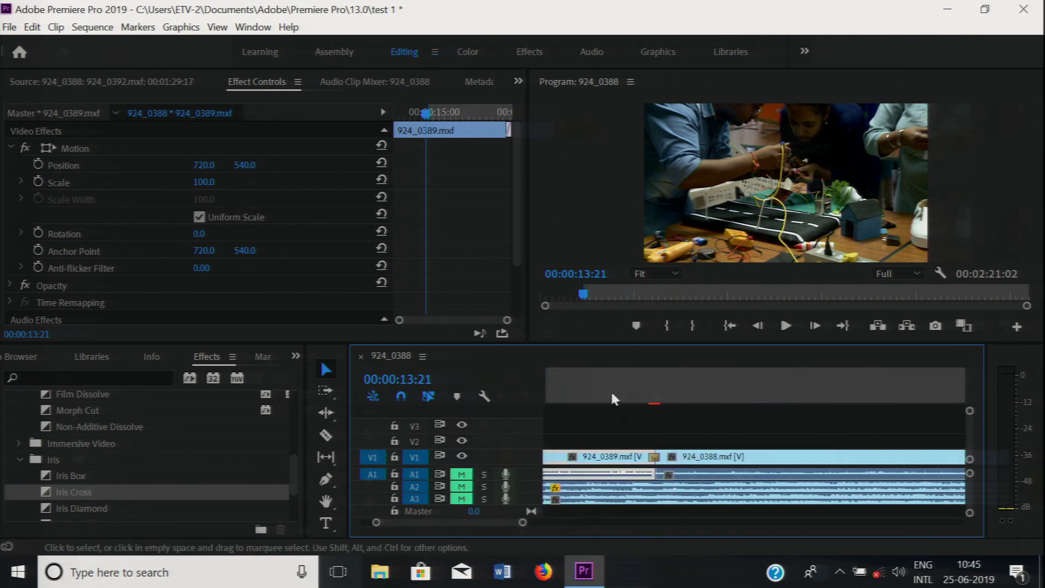
{"action": "left_click", "coordinate": [642, 423]}
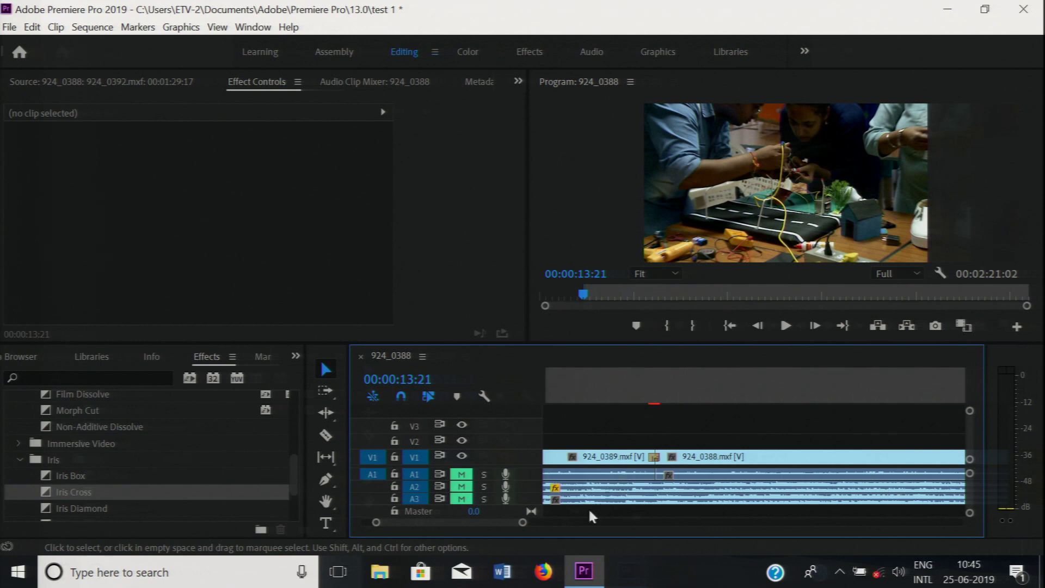
{"action": "left_click_drag", "start_coordinate": [524, 524], "coordinate": [531, 523]}
{"action": "left_click_drag", "start_coordinate": [670, 407], "coordinate": [753, 410]}
{"action": "key", "text": "space"}
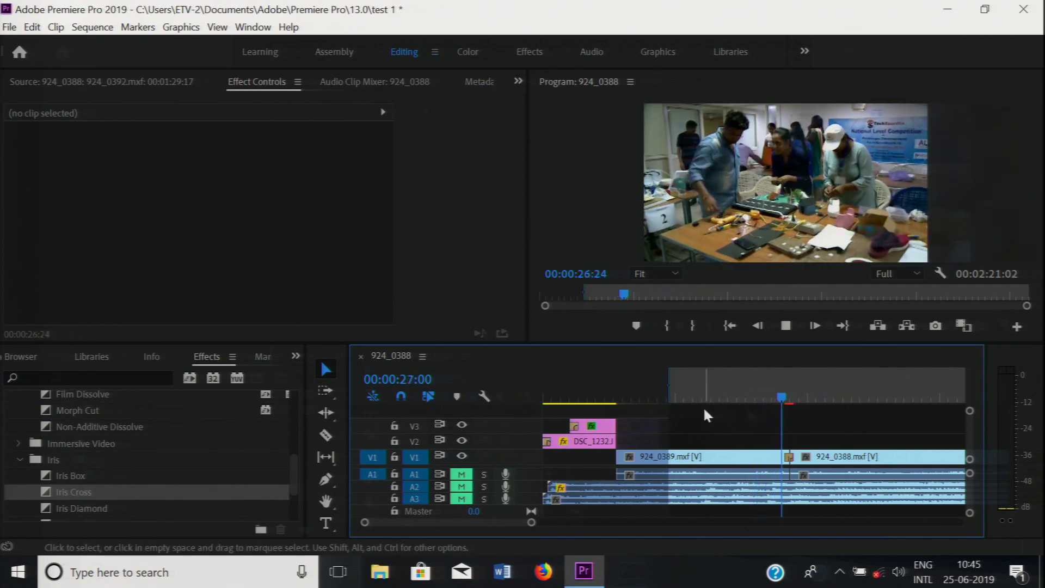
{"action": "left_click_drag", "start_coordinate": [793, 397], "coordinate": [769, 404]}
{"action": "key", "text": "space"}
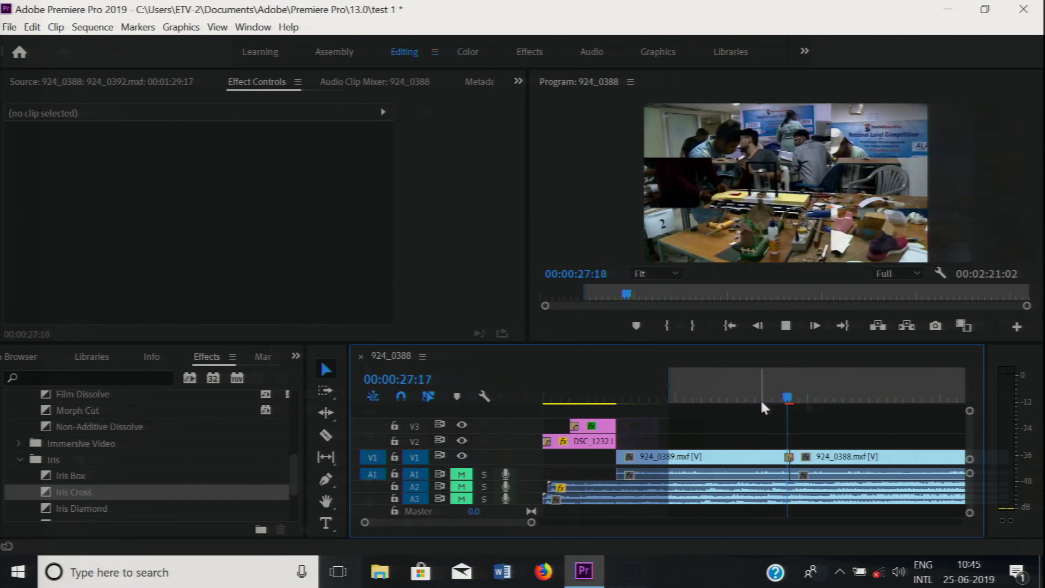
{"action": "key", "text": "space"}
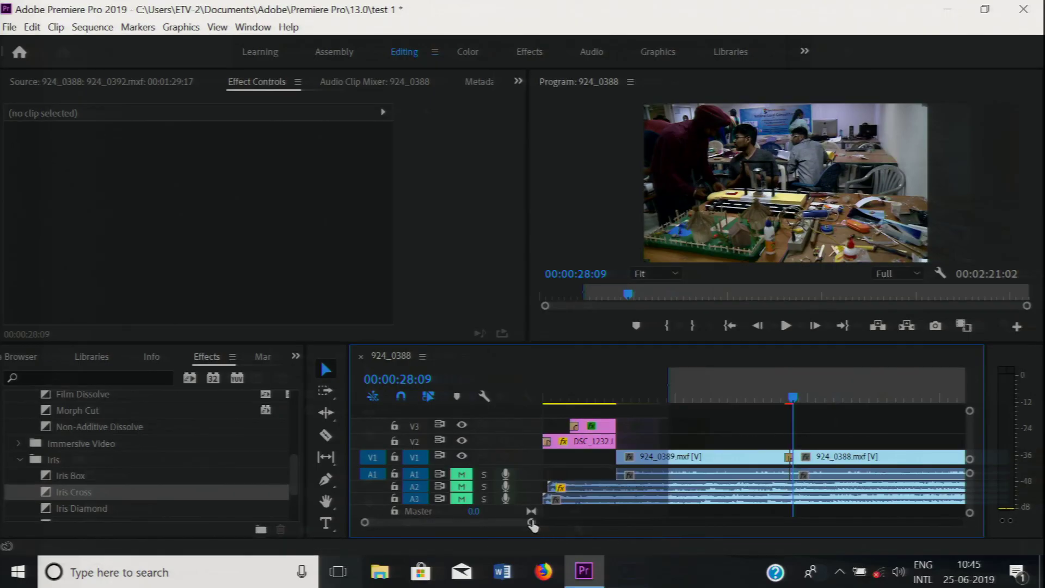
Select the Iris Cross on V1 and set its border width to 5.0 and its border color to red (E72222).
{"action": "left_click_drag", "start_coordinate": [532, 525], "coordinate": [438, 522]}
{"action": "left_click", "coordinate": [711, 457]}
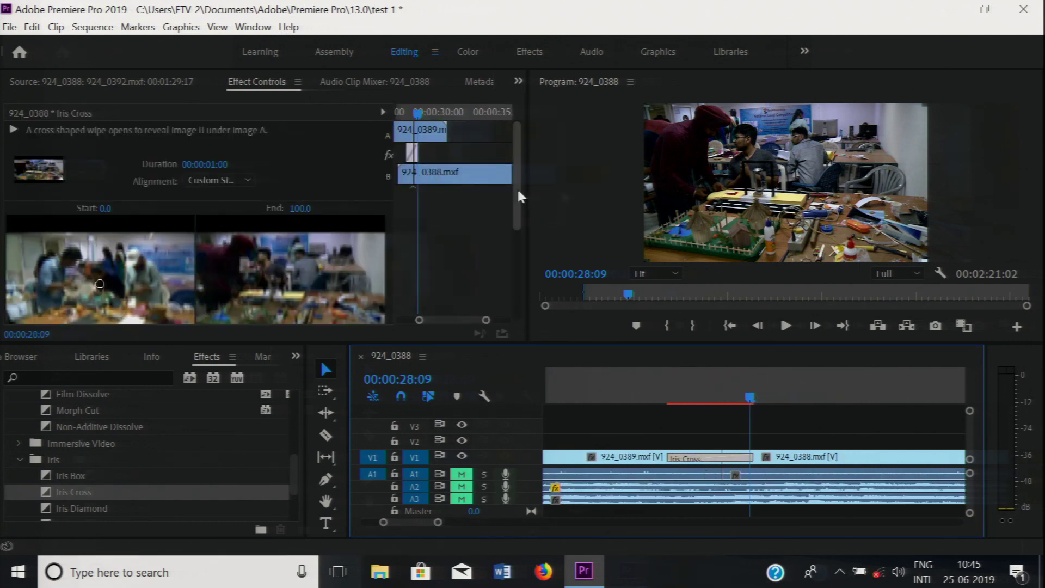
{"action": "left_click_drag", "start_coordinate": [516, 196], "coordinate": [520, 290]}
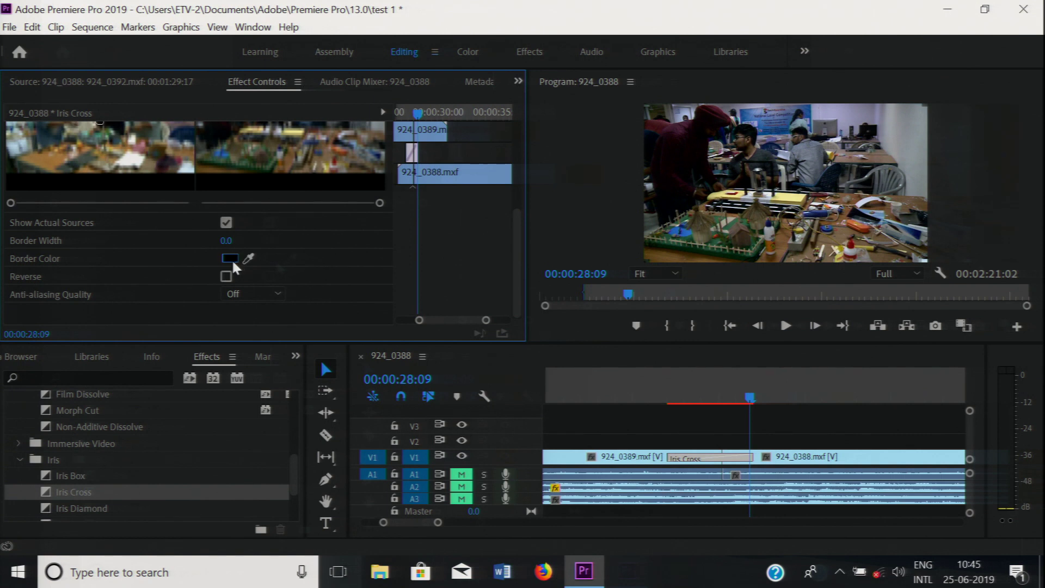
{"action": "left_click", "coordinate": [228, 240]}
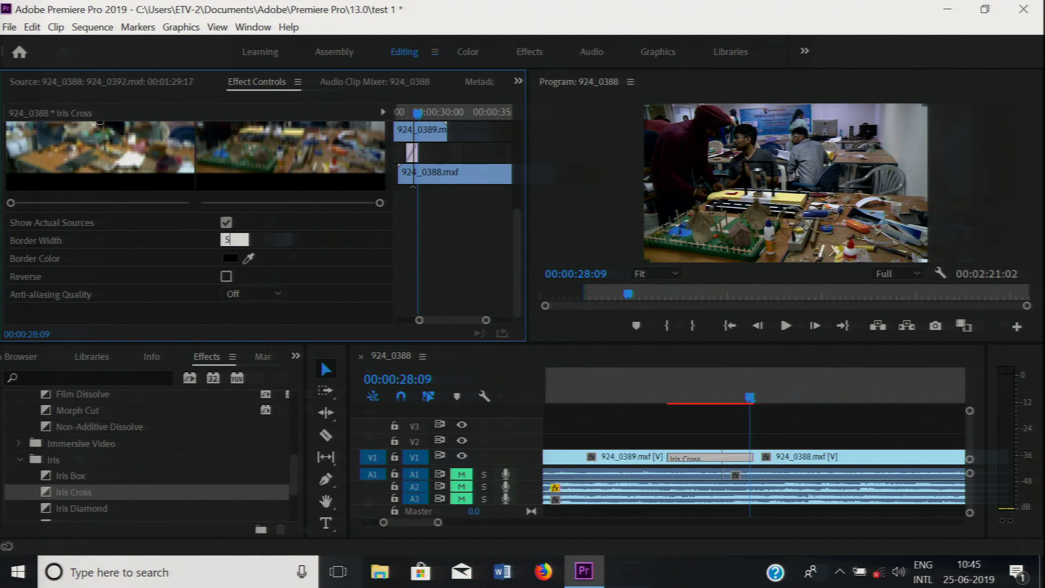
{"action": "key", "text": "Return"}
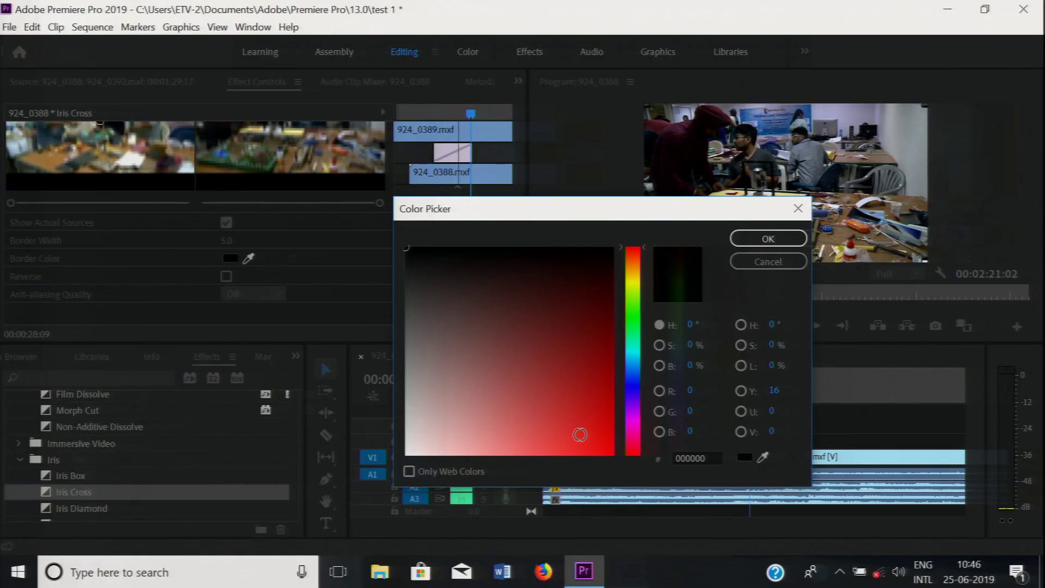
{"action": "left_click", "coordinate": [582, 435]}
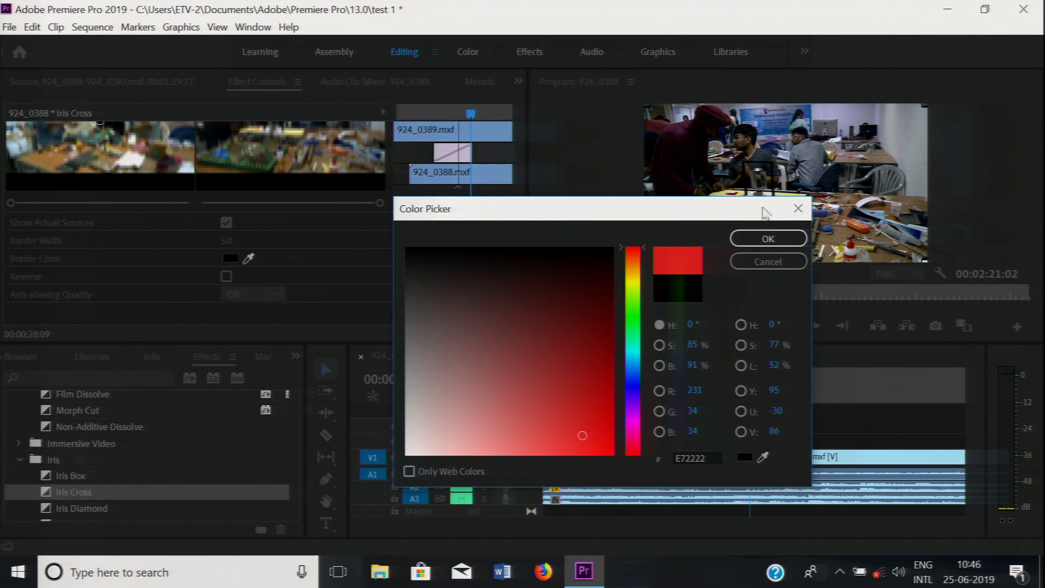
{"action": "left_click", "coordinate": [768, 239]}
Play the sequence from 00:00:26:24 to preview the red-bordered Iris Cross, then stop after the transition.
{"action": "left_click", "coordinate": [718, 401]}
{"action": "left_click_drag", "start_coordinate": [718, 401], "coordinate": [627, 401]}
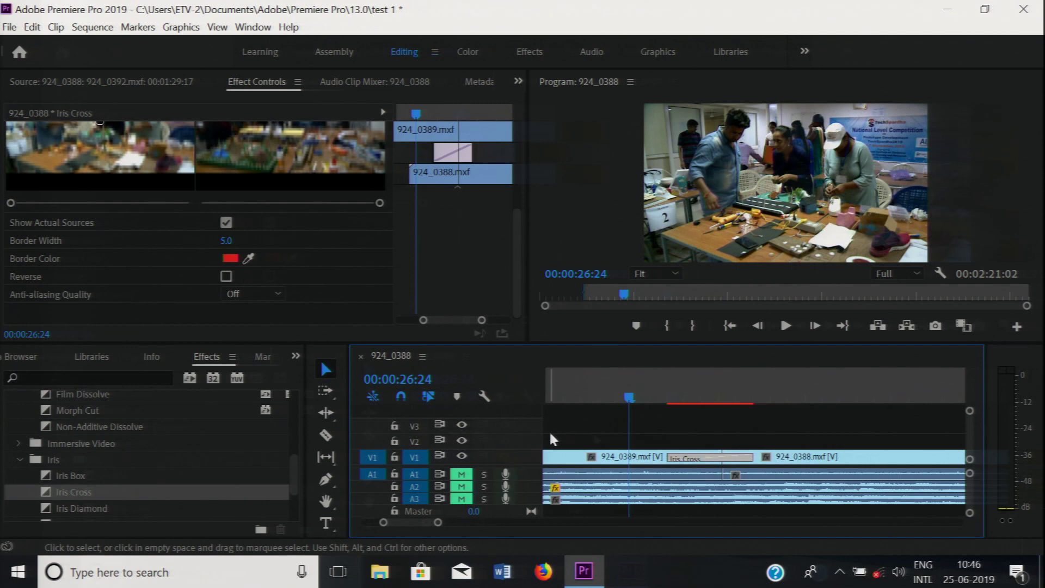
{"action": "key", "text": "space"}
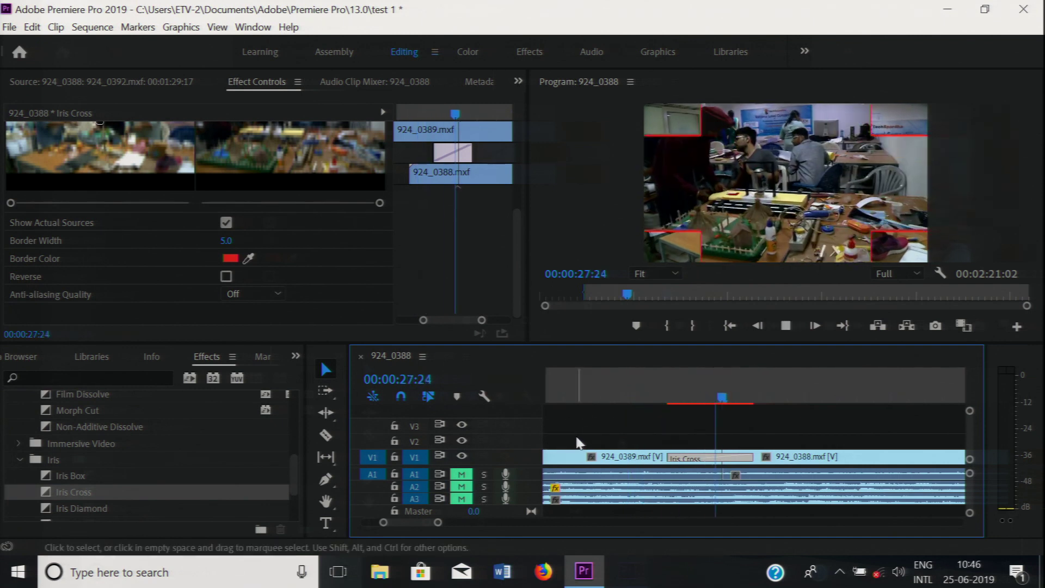
{"action": "left_click_drag", "start_coordinate": [810, 400], "coordinate": [642, 398]}
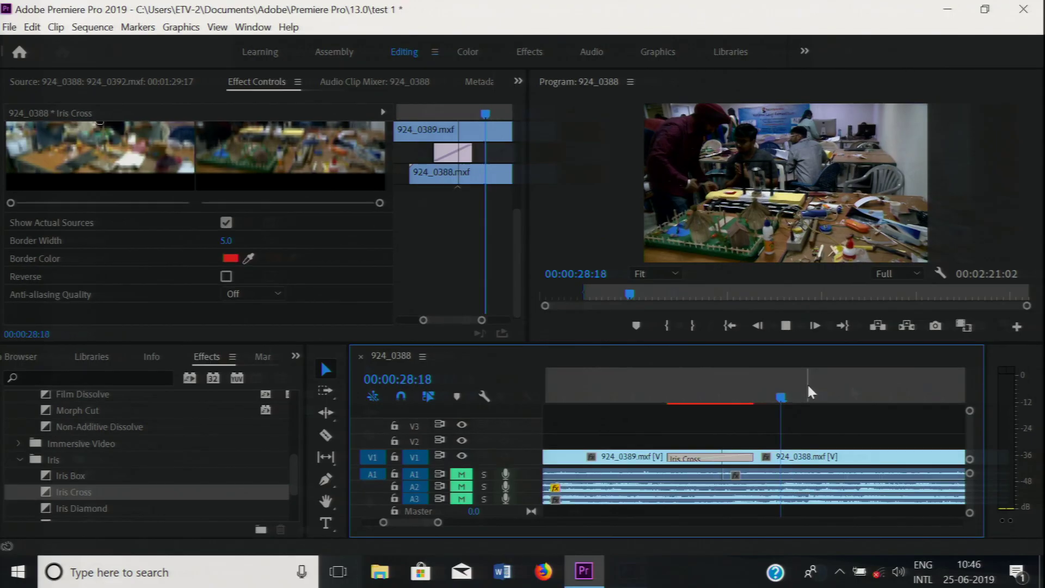
{"action": "left_click", "coordinate": [807, 383]}
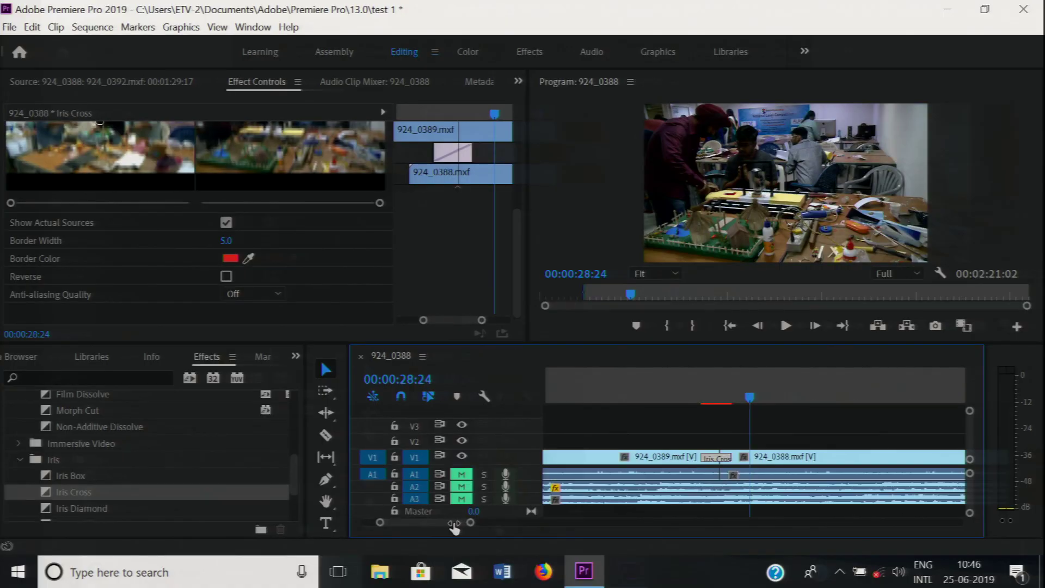
Apply an Iris Cross at the cut between 924_0388.mxf and 924_0391.mxf on V1, accepting repeated frames.
{"action": "left_click_drag", "start_coordinate": [454, 527], "coordinate": [497, 531]}
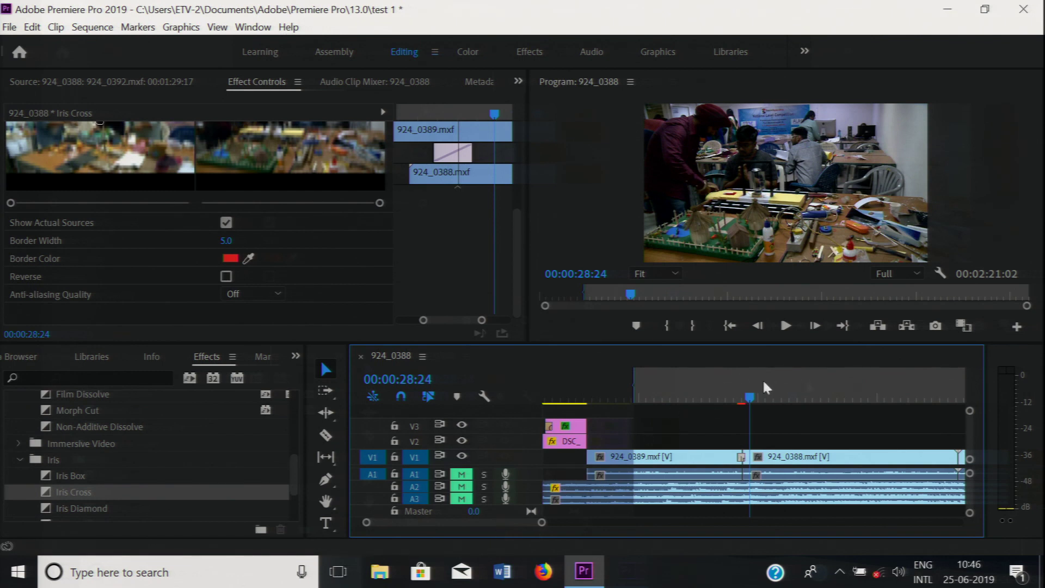
{"action": "left_click_drag", "start_coordinate": [753, 398], "coordinate": [697, 399]}
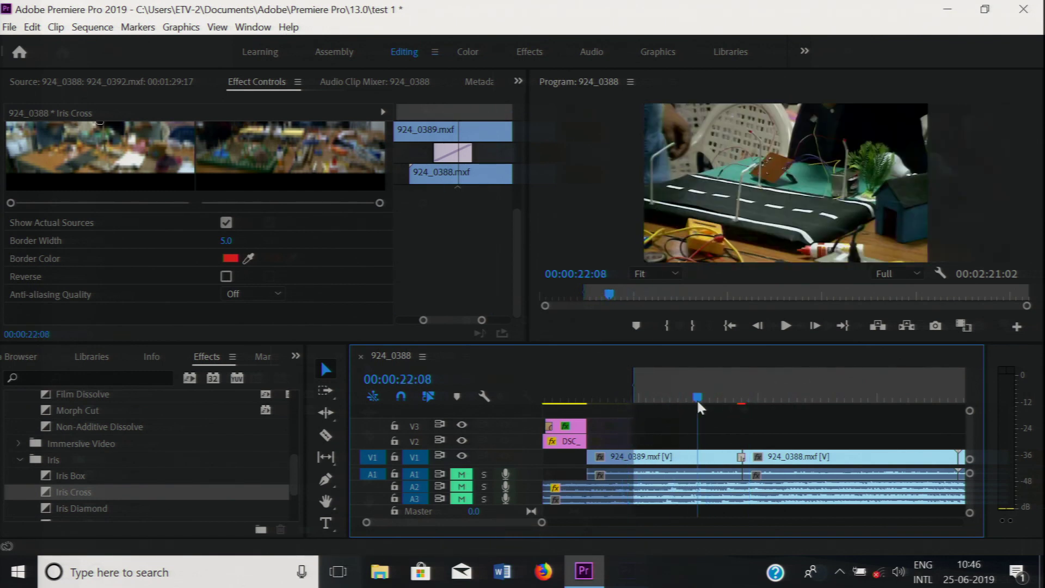
{"action": "left_click_drag", "start_coordinate": [543, 524], "coordinate": [590, 523]}
{"action": "left_click_drag", "start_coordinate": [646, 404], "coordinate": [789, 413]}
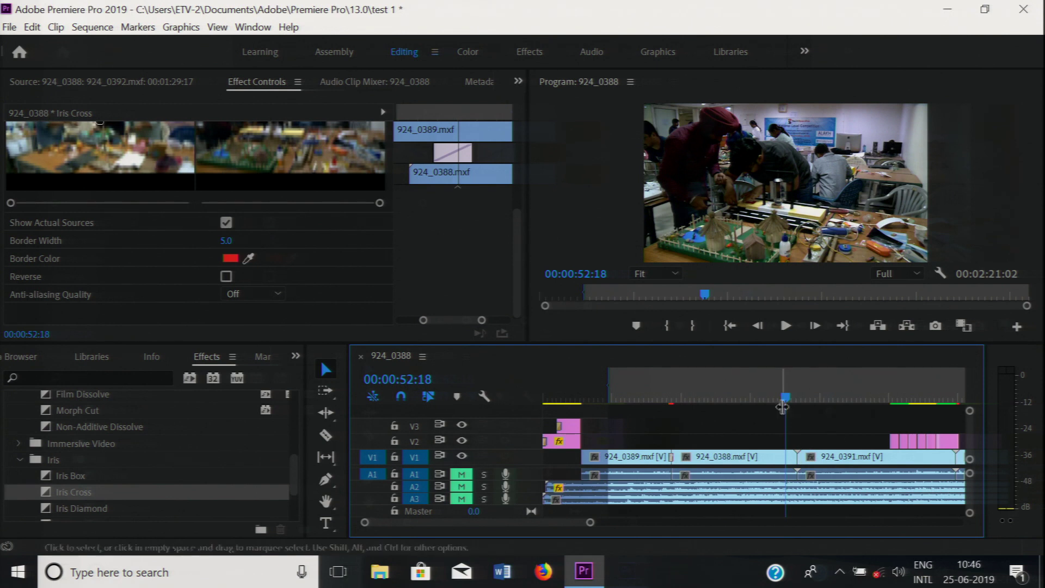
{"action": "left_click", "coordinate": [794, 400]}
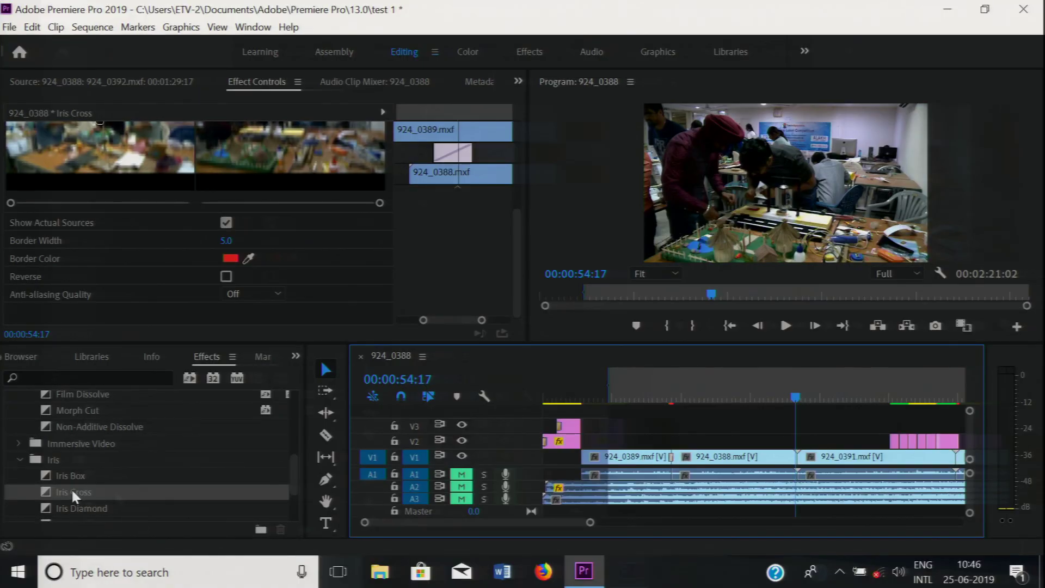
{"action": "left_click_drag", "start_coordinate": [71, 490], "coordinate": [800, 466]}
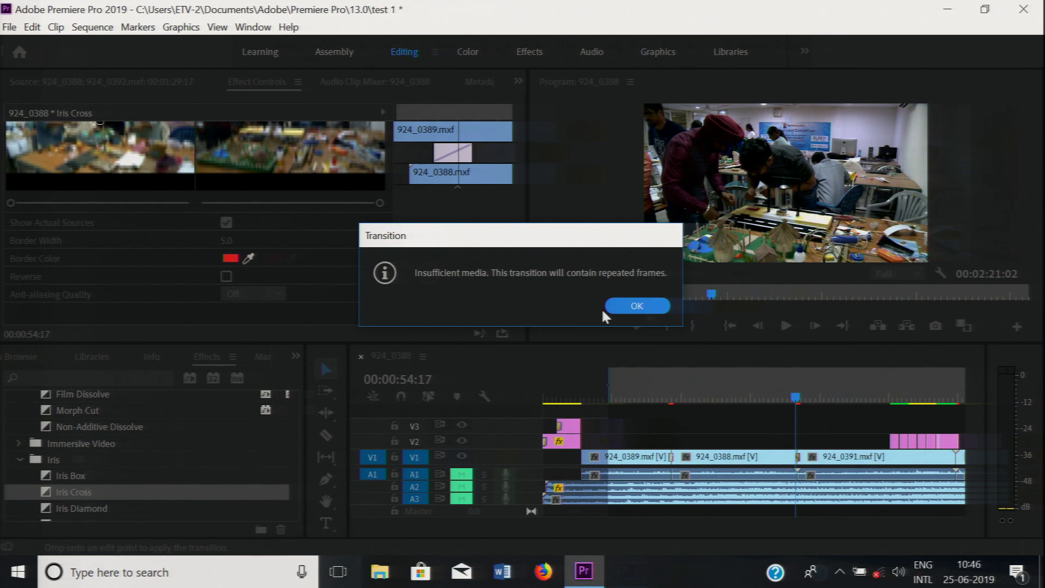
{"action": "left_click", "coordinate": [637, 306]}
Scrub back over the Iris Cross between 924_0389.mxf and 924_0388.mxf and place the playhead at 00:00:30:01.
{"action": "left_click", "coordinate": [792, 392]}
{"action": "mouse_move", "coordinate": [584, 522]}
{"action": "left_mouse_down"}
{"action": "mouse_move", "coordinate": [600, 521]}
{"action": "mouse_move", "coordinate": [588, 523]}
{"action": "left_mouse_up"}
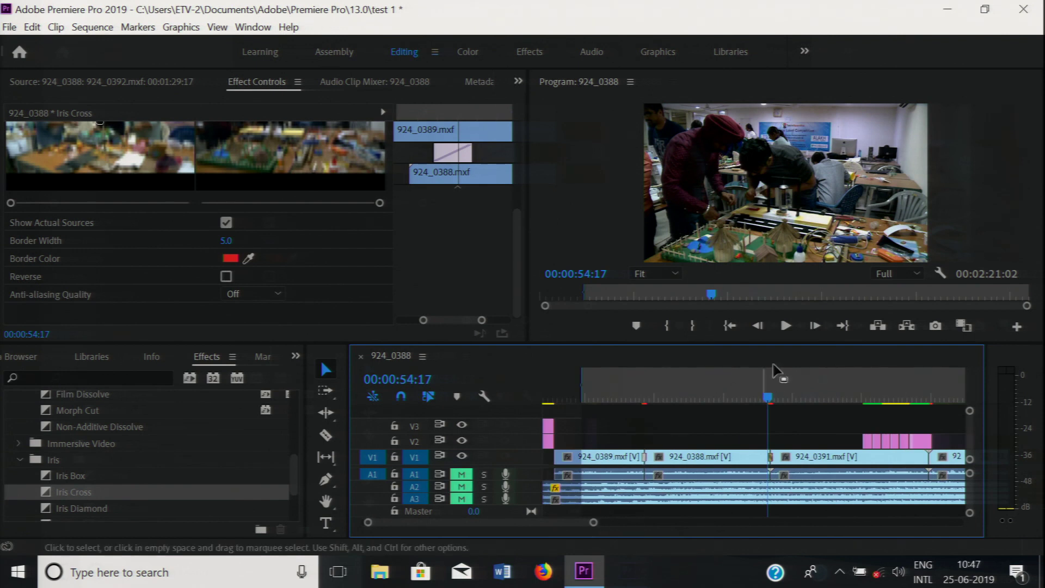
{"action": "left_click_drag", "start_coordinate": [765, 393], "coordinate": [634, 397]}
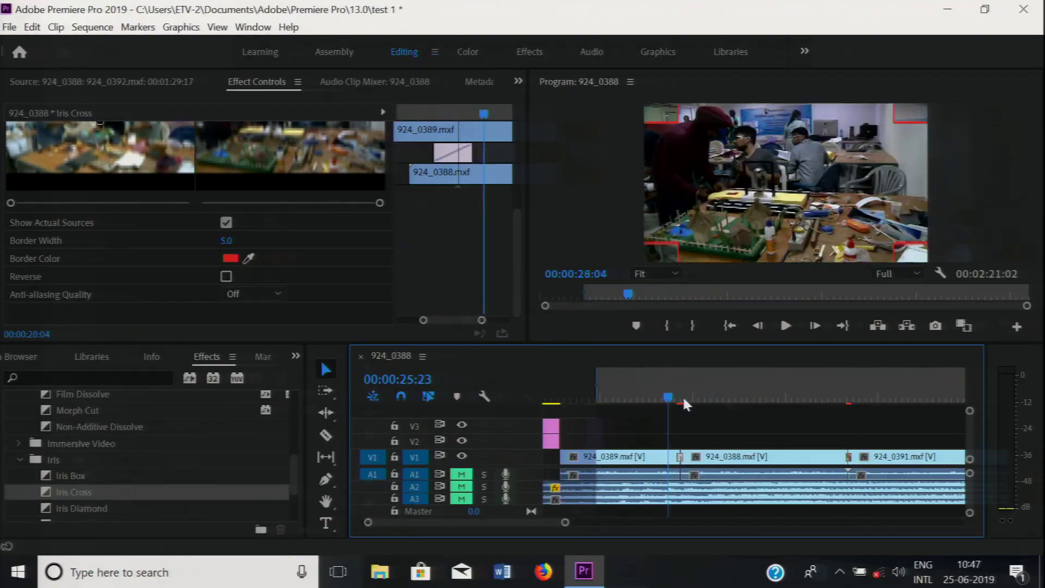
{"action": "left_click", "coordinate": [691, 399]}
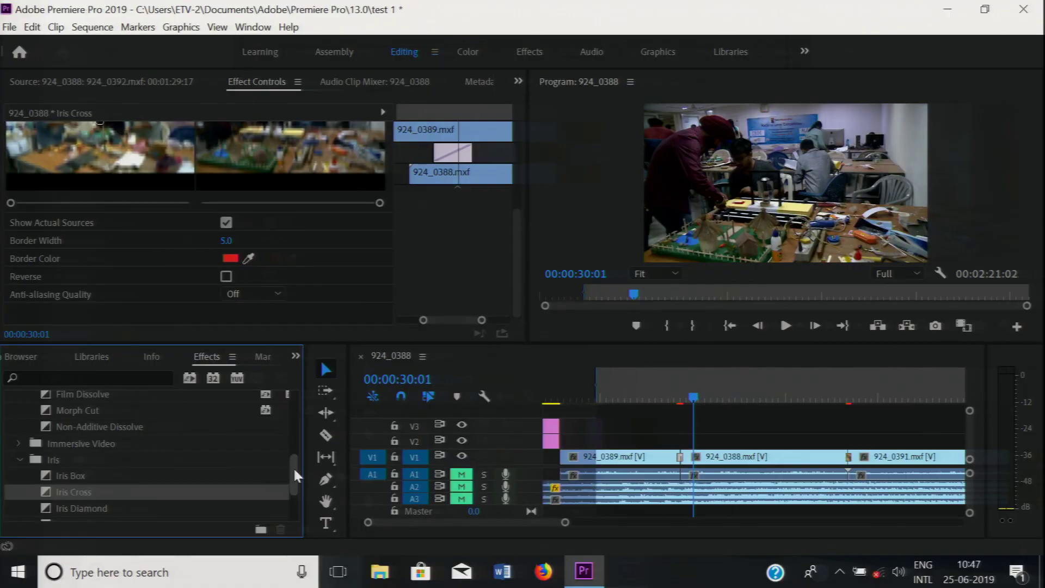
Browse the Immersive Video transitions and the Blur & Sharpen group of the video effects.
{"action": "left_click", "coordinate": [18, 443]}
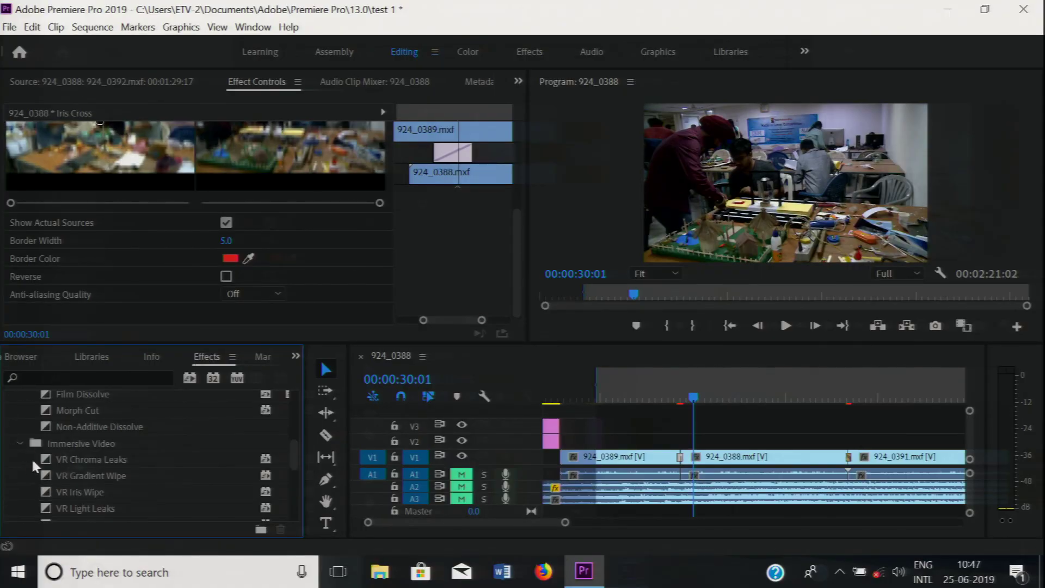
{"action": "left_click_drag", "start_coordinate": [295, 455], "coordinate": [295, 417]}
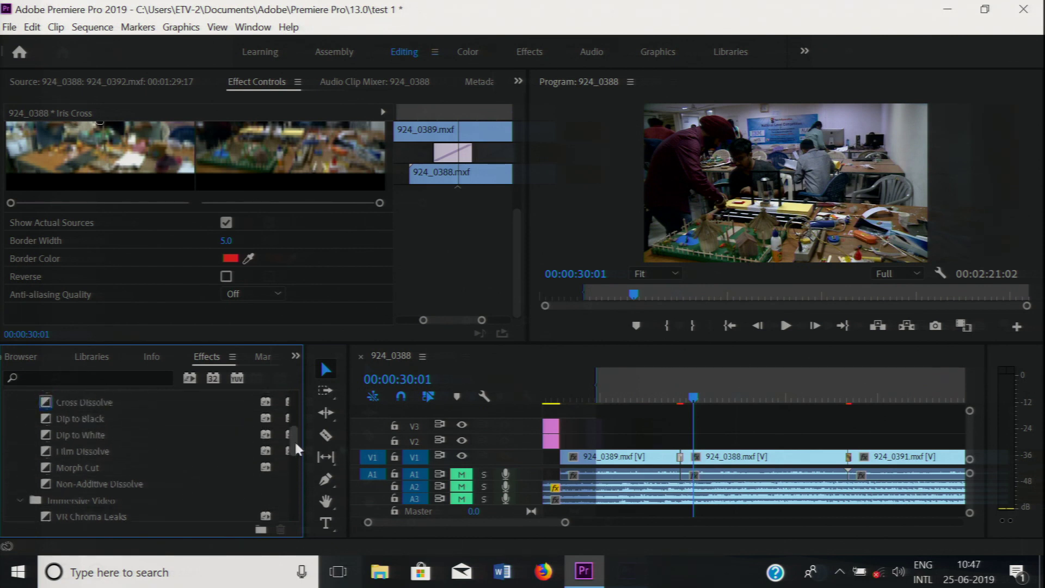
{"action": "scroll", "coordinate": [271, 417], "scroll_direction": "up", "scroll_amount": 1}
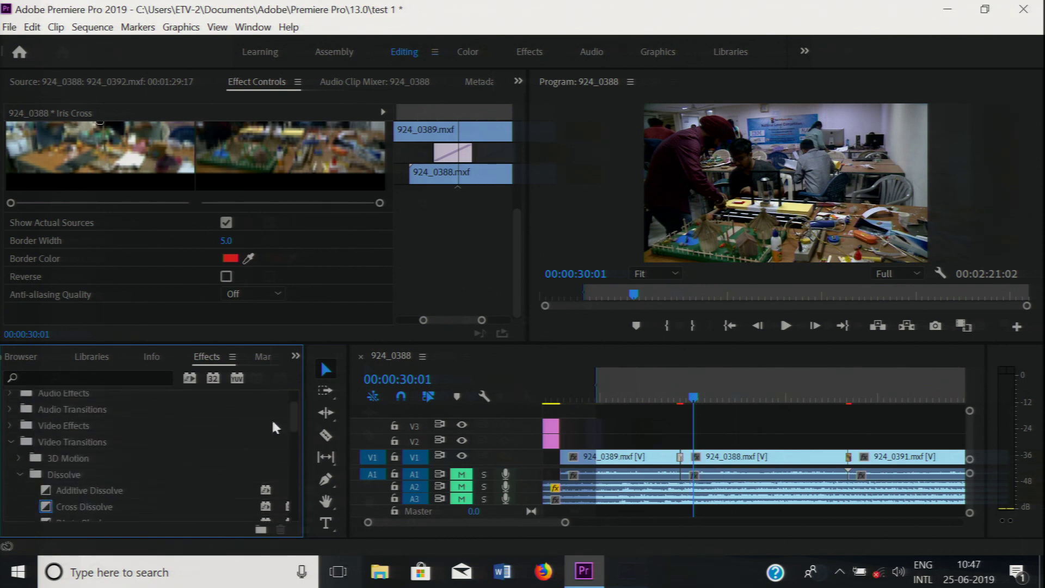
{"action": "left_click", "coordinate": [13, 442]}
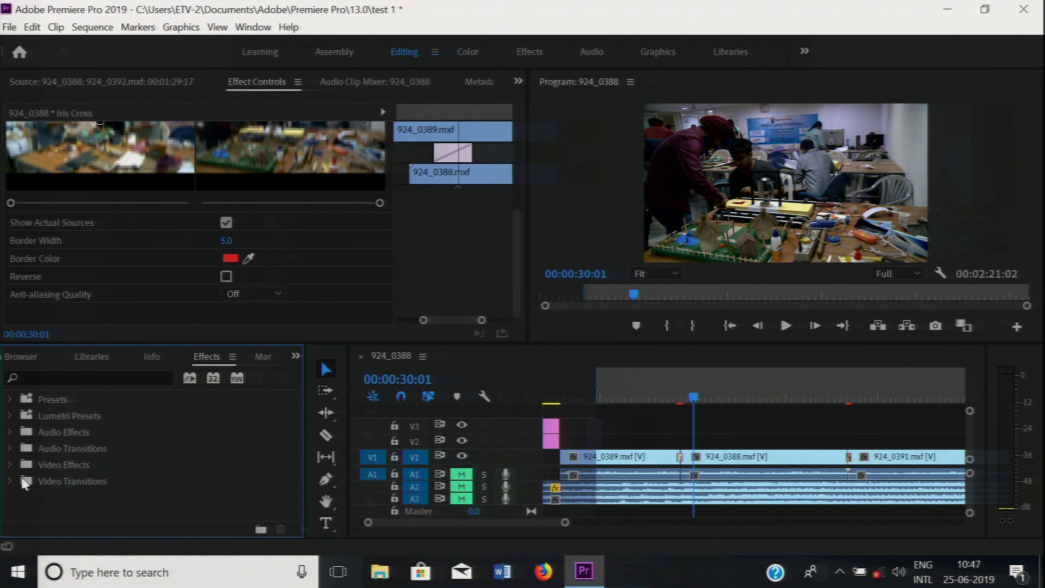
{"action": "left_click", "coordinate": [11, 467]}
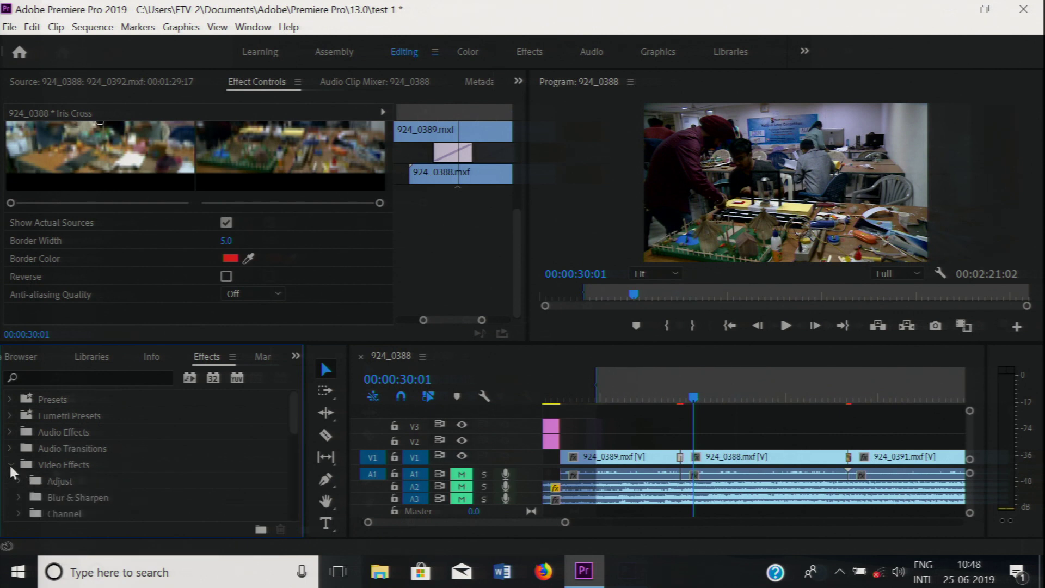
{"action": "left_click_drag", "start_coordinate": [289, 410], "coordinate": [292, 425]}
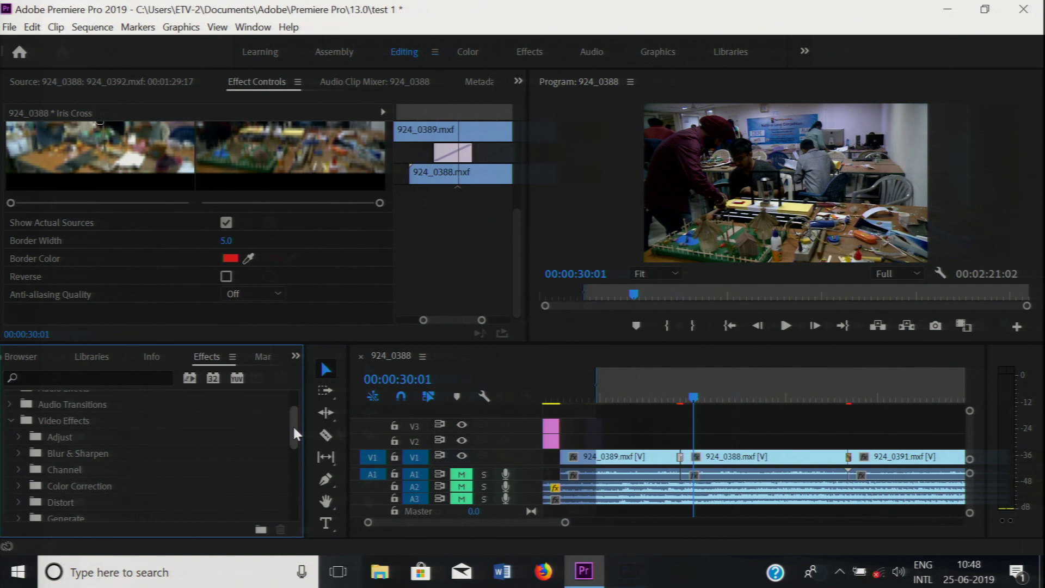
{"action": "left_click", "coordinate": [18, 454]}
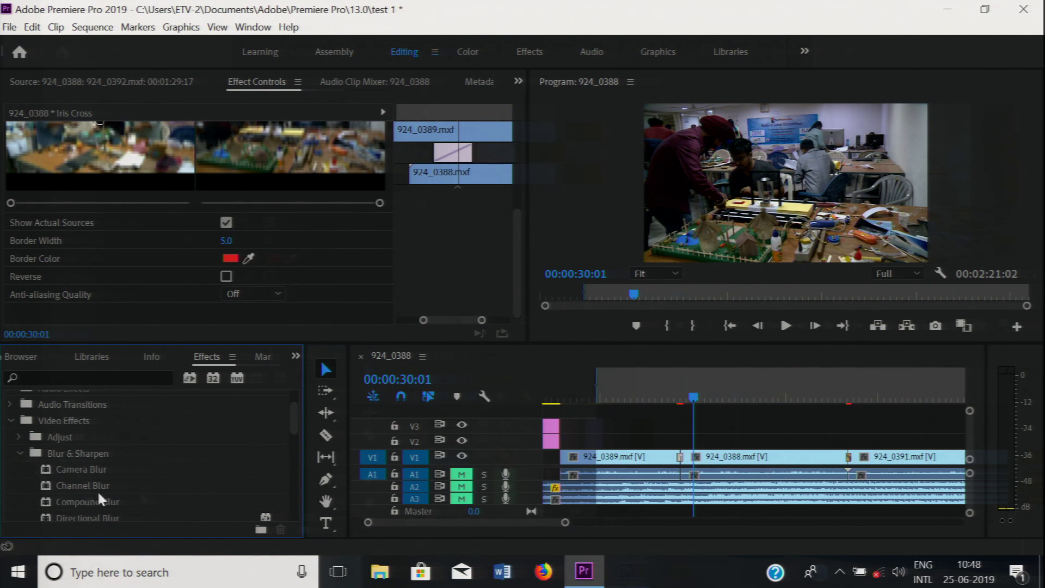
Search the effects for "gussian blur" and clear the search.
{"action": "left_click", "coordinate": [38, 376]}
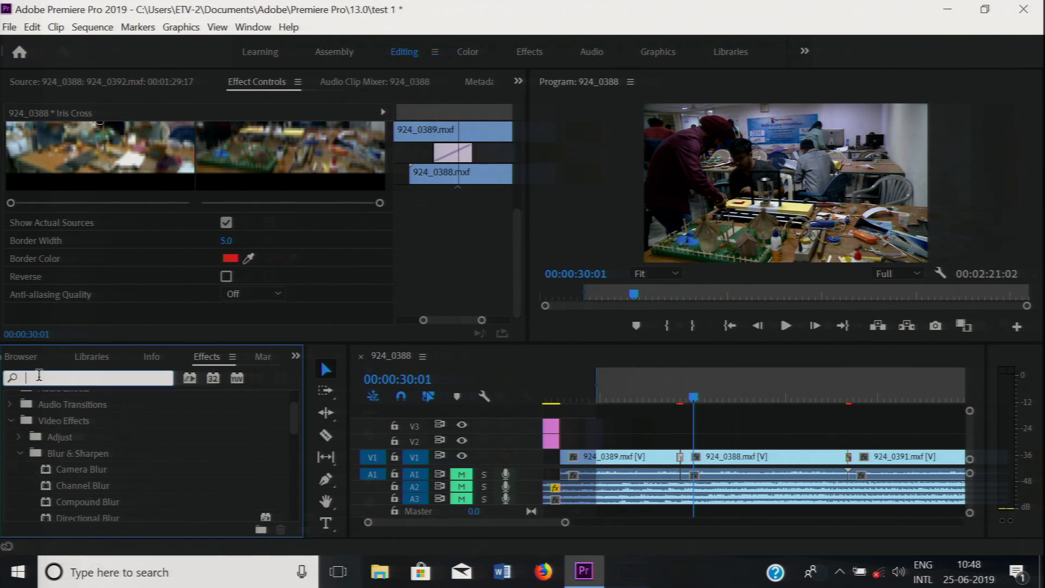
{"action": "type", "text": "guss"}
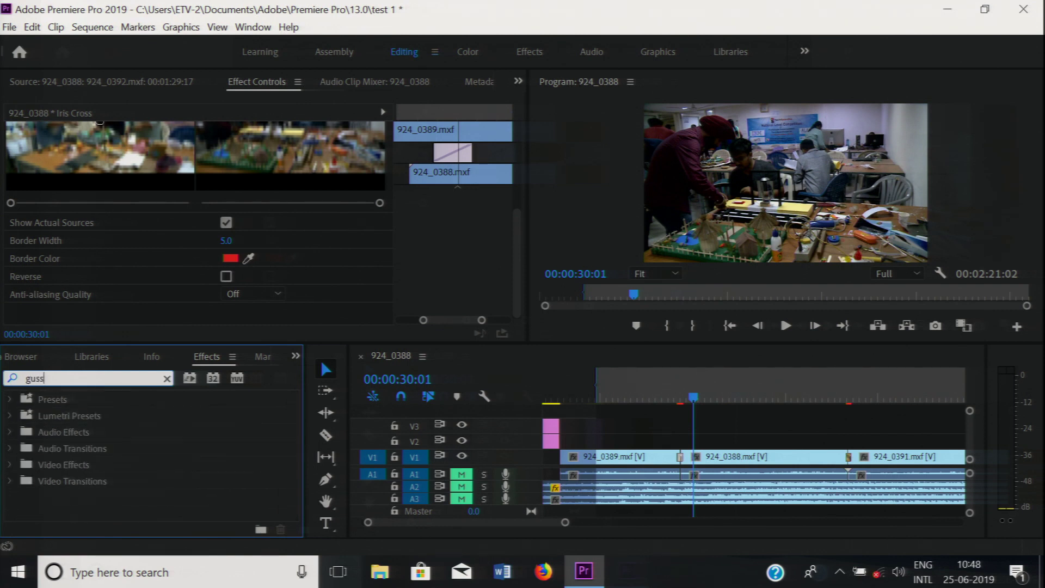
{"action": "type", "text": "ian b"}
{"action": "left_click", "coordinate": [14, 466]}
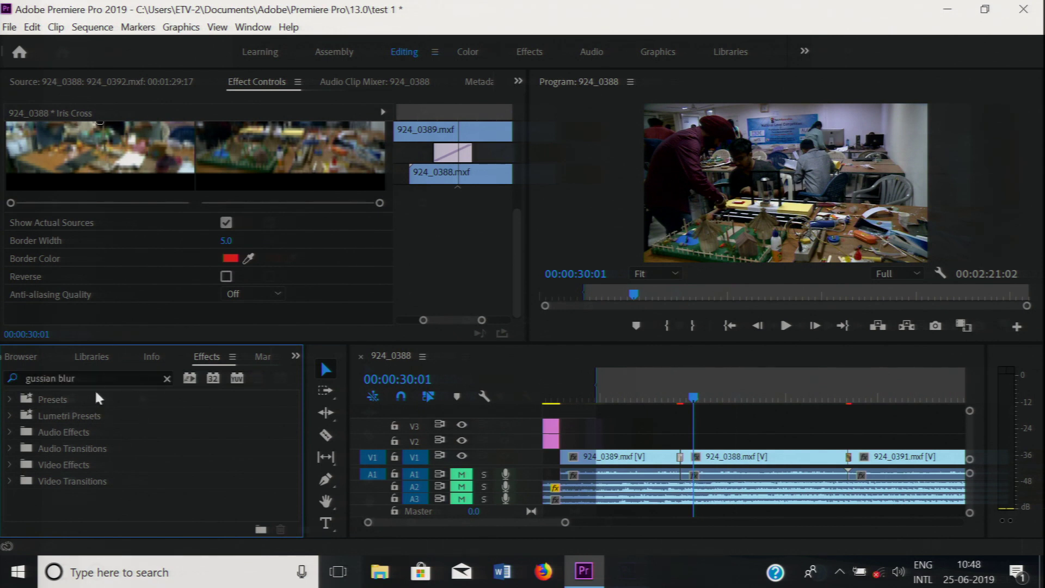
{"action": "left_click", "coordinate": [80, 379]}
{"action": "left_click", "coordinate": [167, 379]}
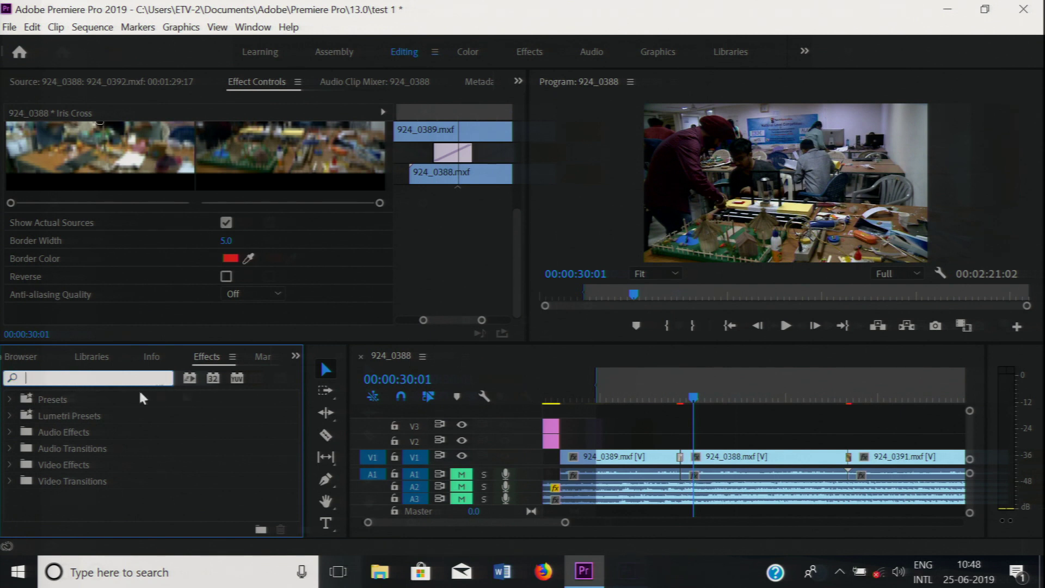
Expand the Blur & Sharpen group under Video Effects to show its blur effects.
{"action": "left_click", "coordinate": [11, 465]}
{"action": "scroll", "coordinate": [294, 433], "scroll_direction": "down", "scroll_amount": 3}
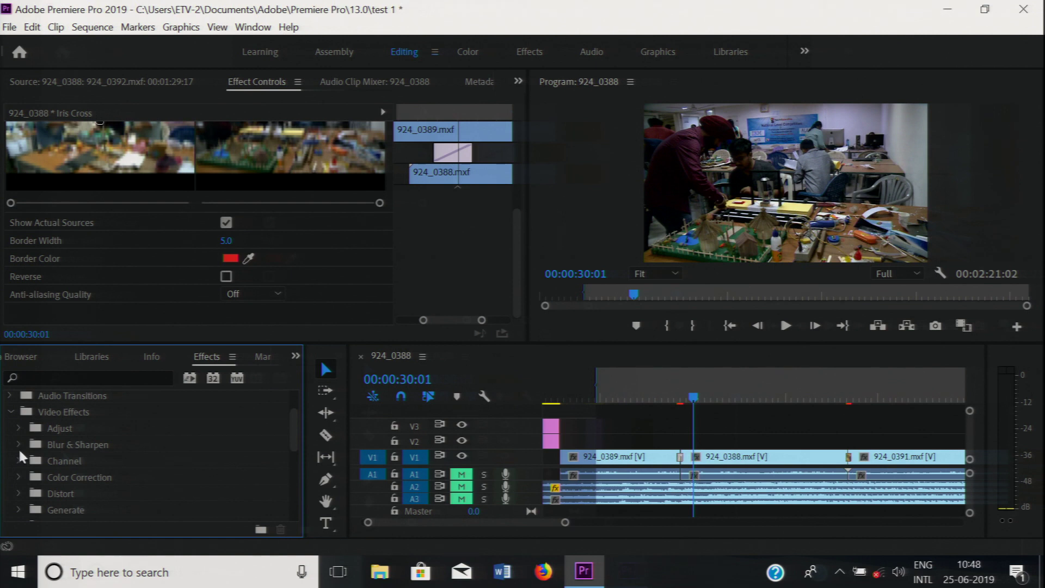
{"action": "left_click", "coordinate": [18, 445]}
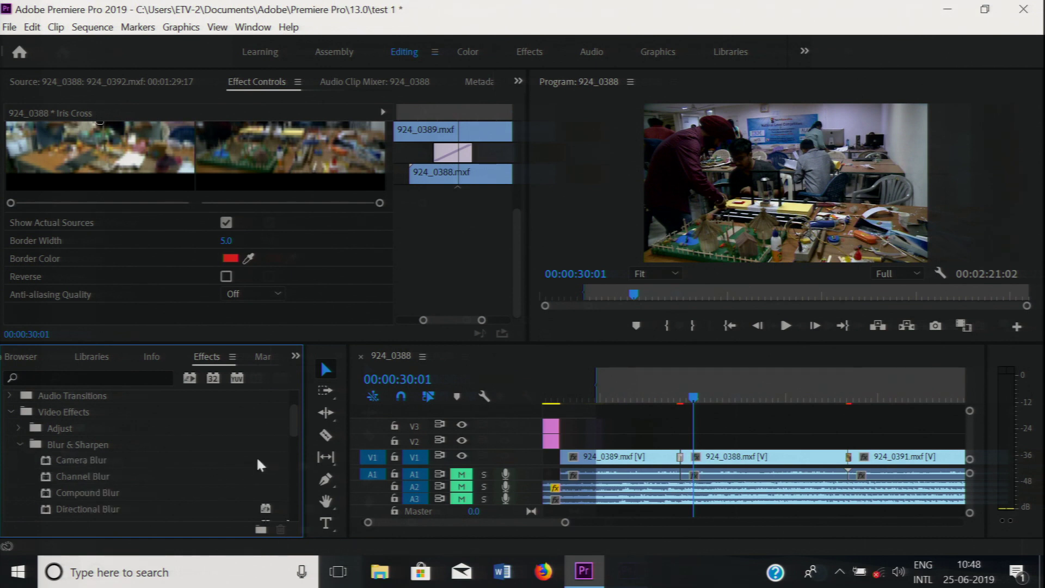
{"action": "left_click_drag", "start_coordinate": [292, 426], "coordinate": [294, 436]}
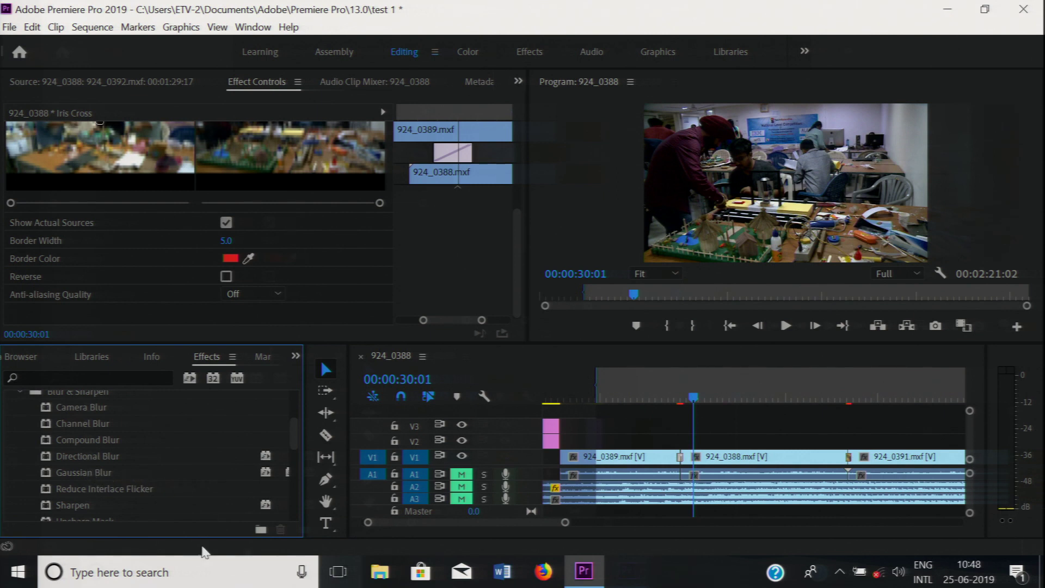
Apply the Directional Blur effect to the clip 924_0388.mxf on V1.
{"action": "left_click", "coordinate": [88, 458]}
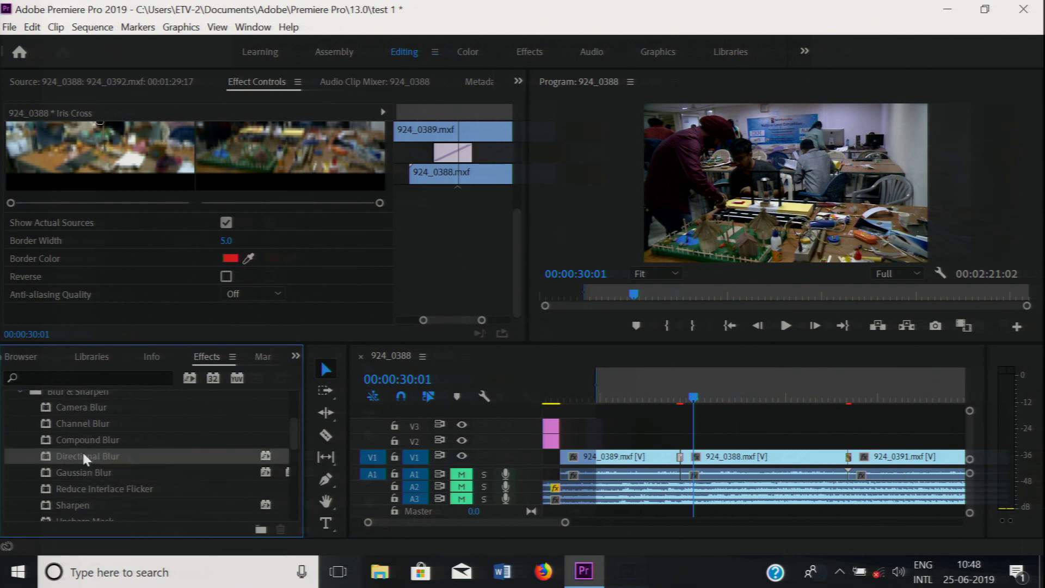
{"action": "left_click_drag", "start_coordinate": [84, 451], "coordinate": [755, 463]}
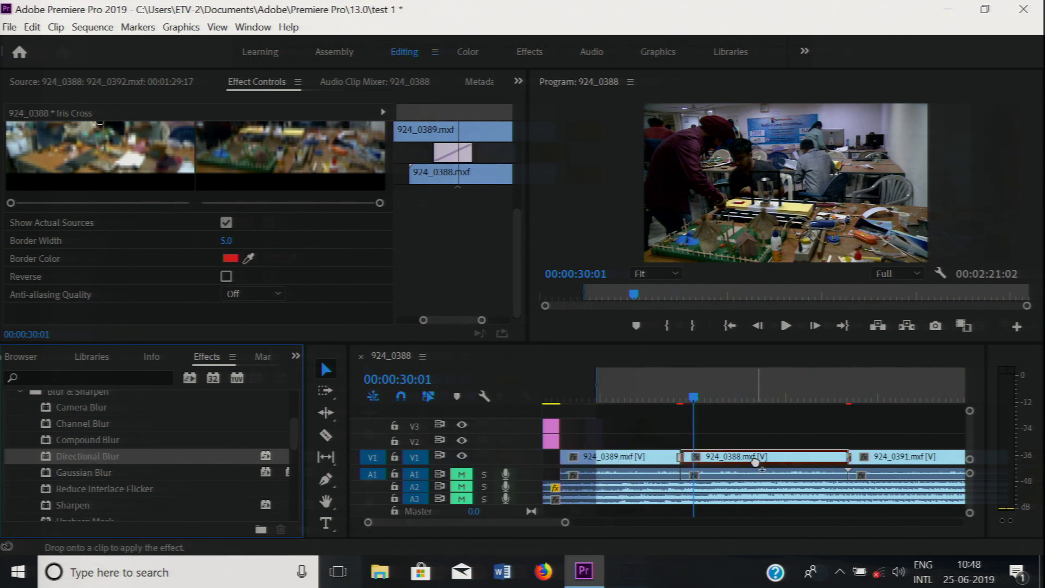
{"action": "left_click_drag", "start_coordinate": [756, 463], "coordinate": [756, 463]}
Play the sequence from 00:00:25:06 to preview clip 924_0388.mxf with Directional Blur, stopping at 00:00:30:13.
{"action": "left_click_drag", "start_coordinate": [696, 399], "coordinate": [668, 404]}
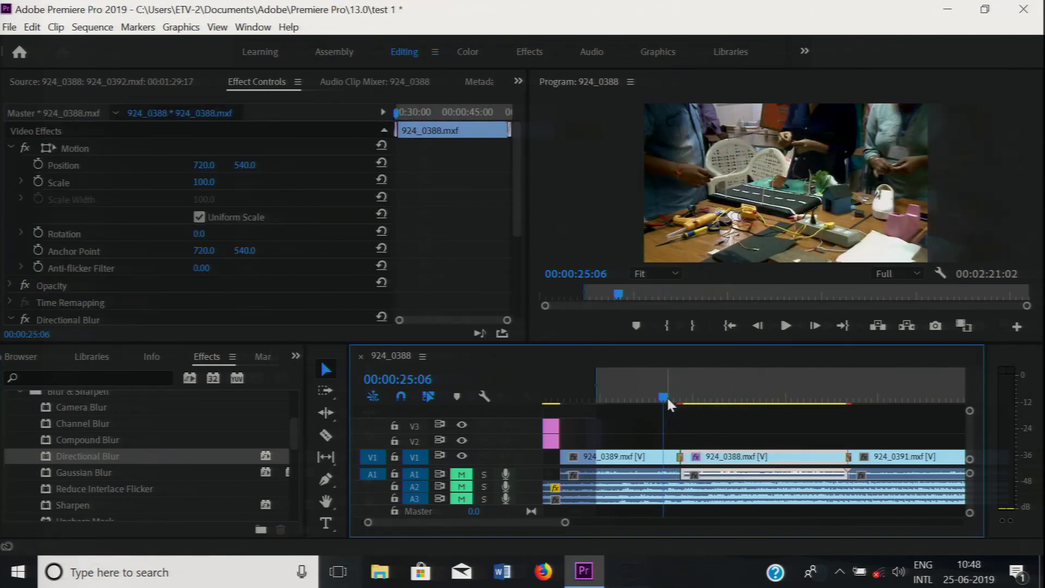
{"action": "key", "text": "space"}
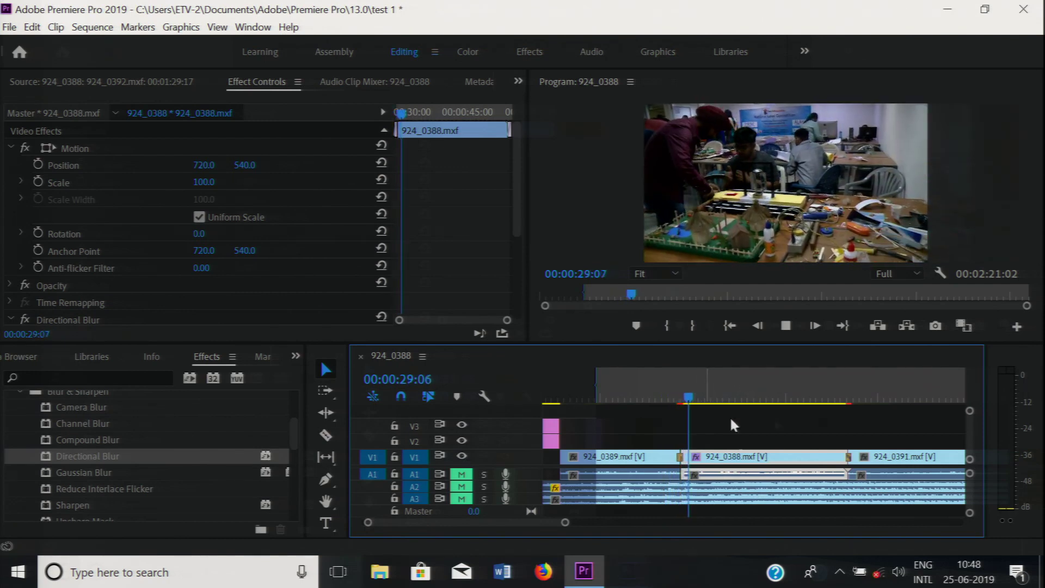
{"action": "key", "text": "space"}
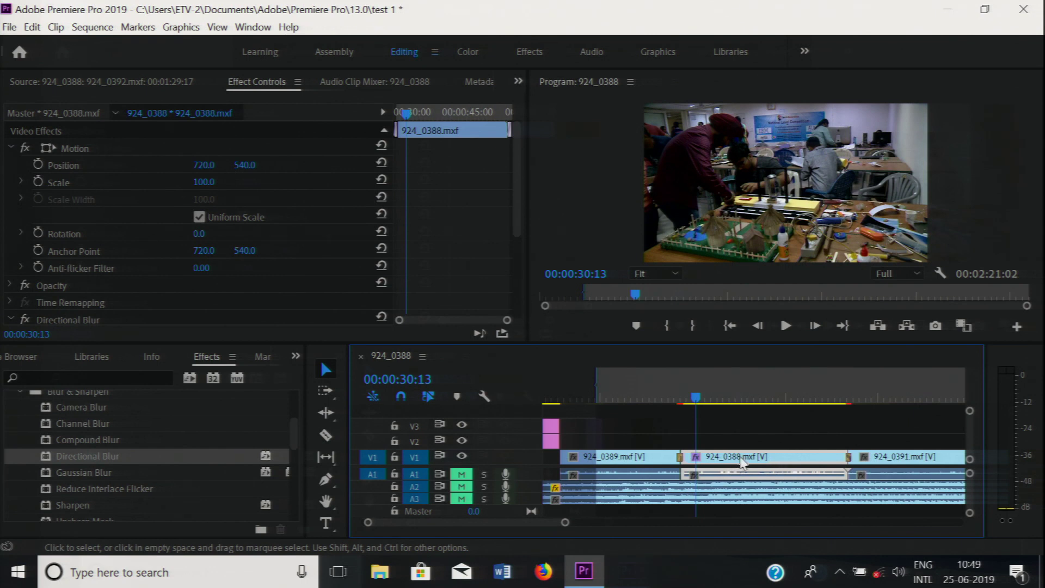
Set the Directional Blur's blur length to 3.2 on clip 924_0388.mxf.
{"action": "double_click", "coordinate": [748, 459]}
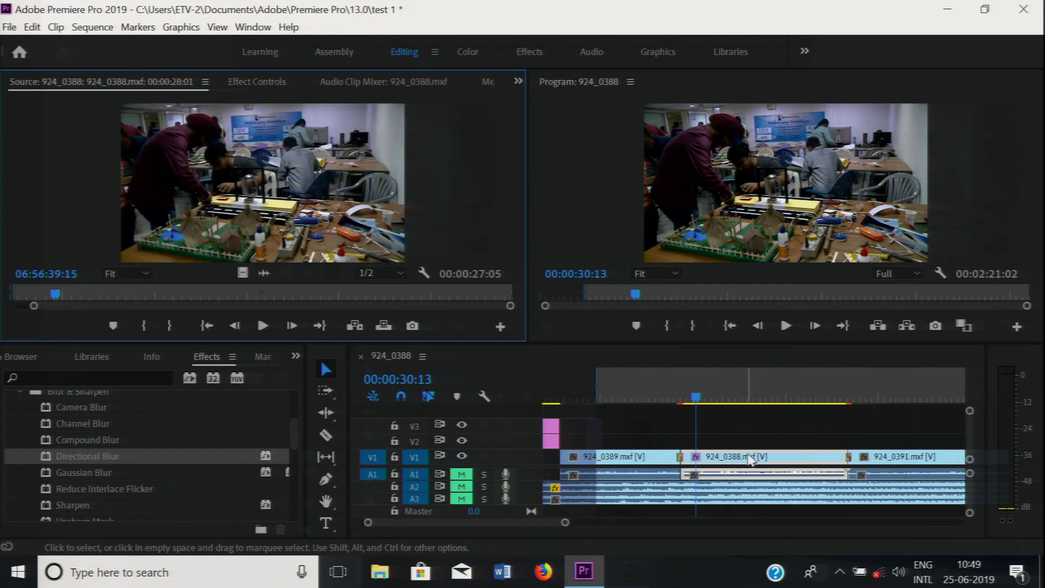
{"action": "left_click", "coordinate": [252, 88]}
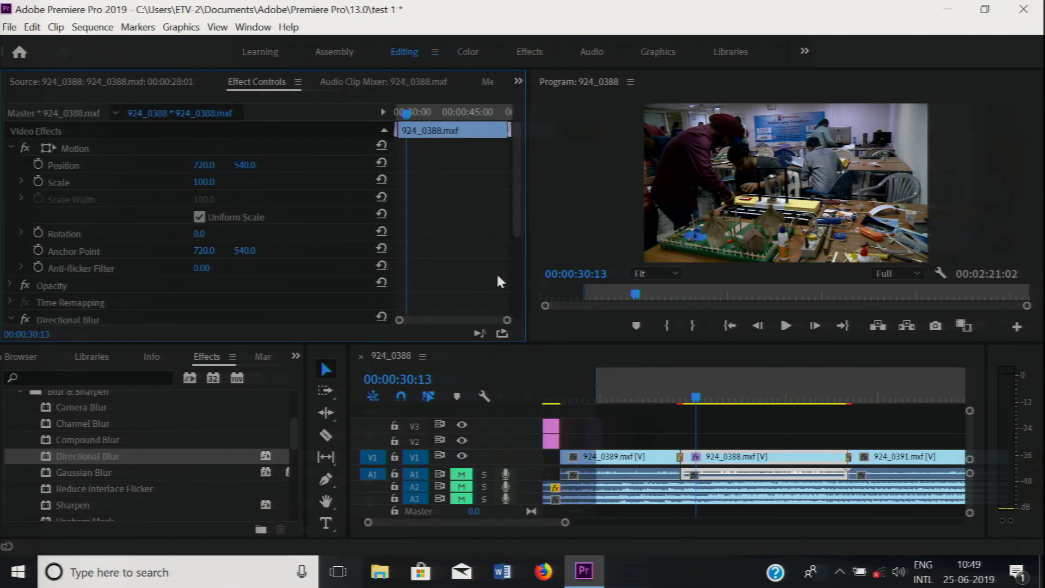
{"action": "left_click_drag", "start_coordinate": [520, 187], "coordinate": [522, 240]}
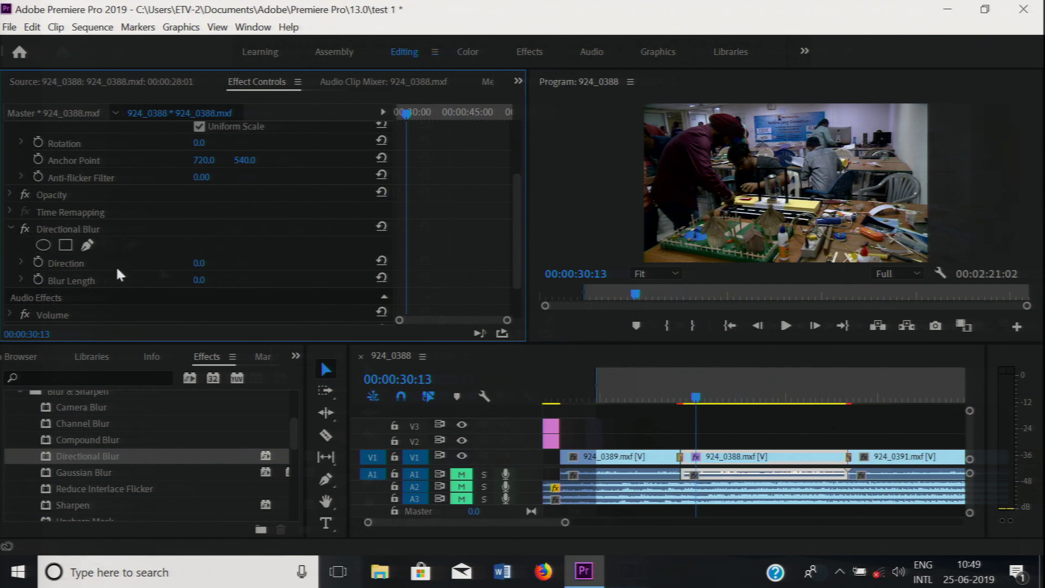
{"action": "left_click_drag", "start_coordinate": [512, 225], "coordinate": [514, 248]}
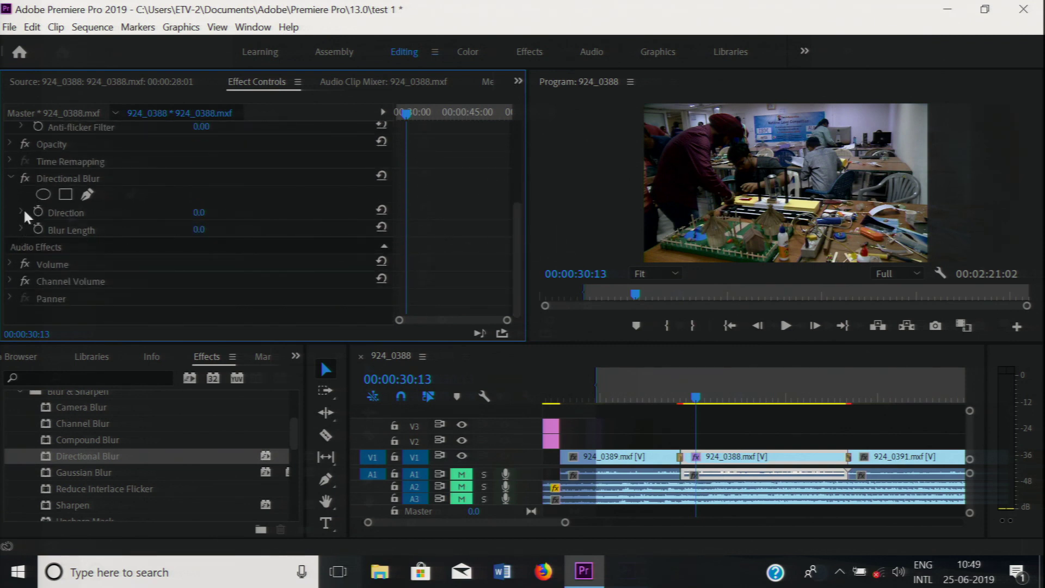
{"action": "left_click", "coordinate": [23, 229]}
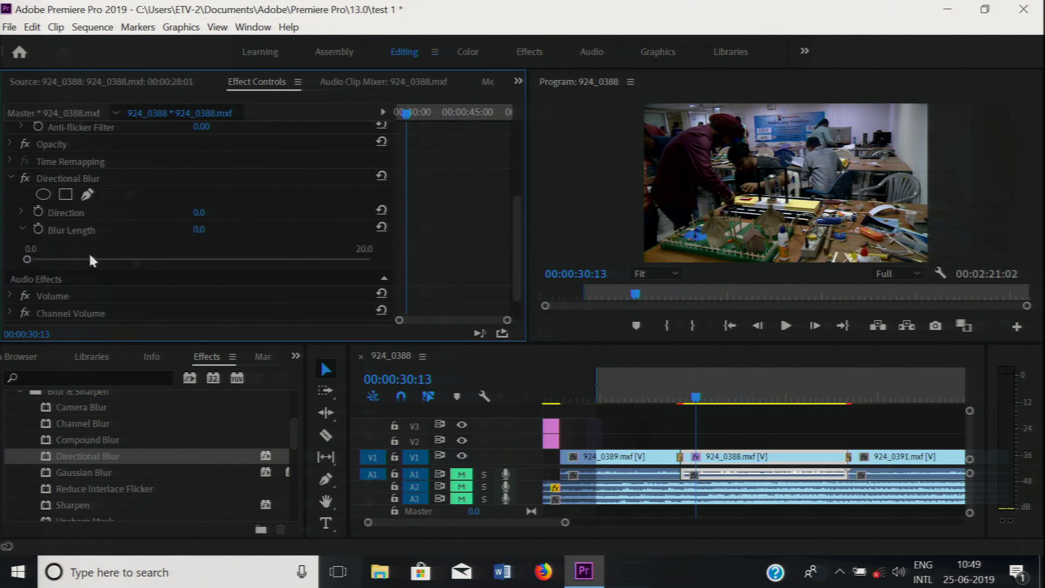
{"action": "left_click_drag", "start_coordinate": [32, 260], "coordinate": [81, 260]}
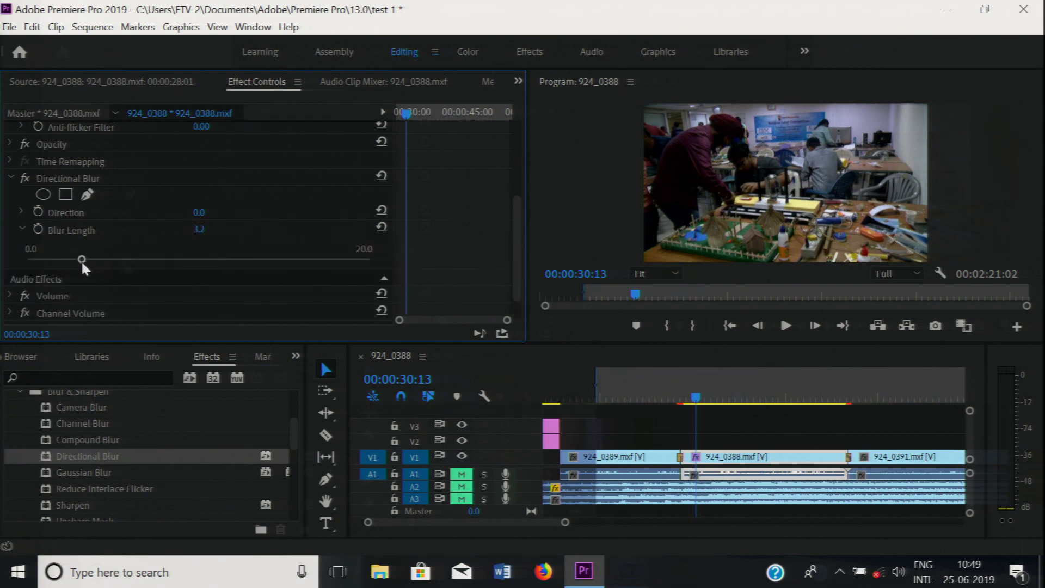
Scrub back to 00:00:28:11 and undo the blur length change and the Directional Blur on 924_0388.mxf.
{"action": "left_click_drag", "start_coordinate": [696, 400], "coordinate": [684, 399]}
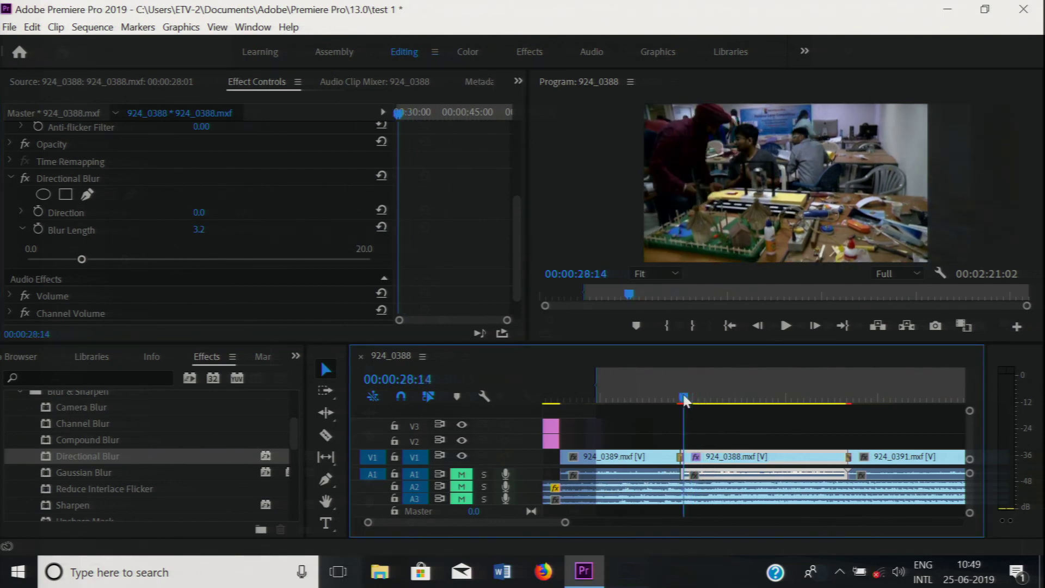
{"action": "key", "text": "ctrl+z"}
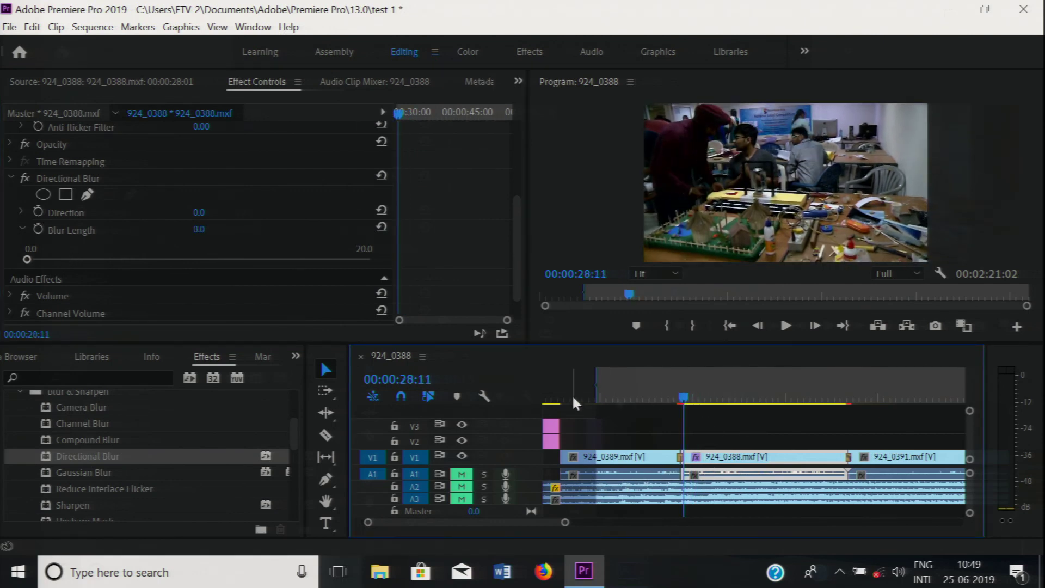
{"action": "key", "text": "ctrl+z"}
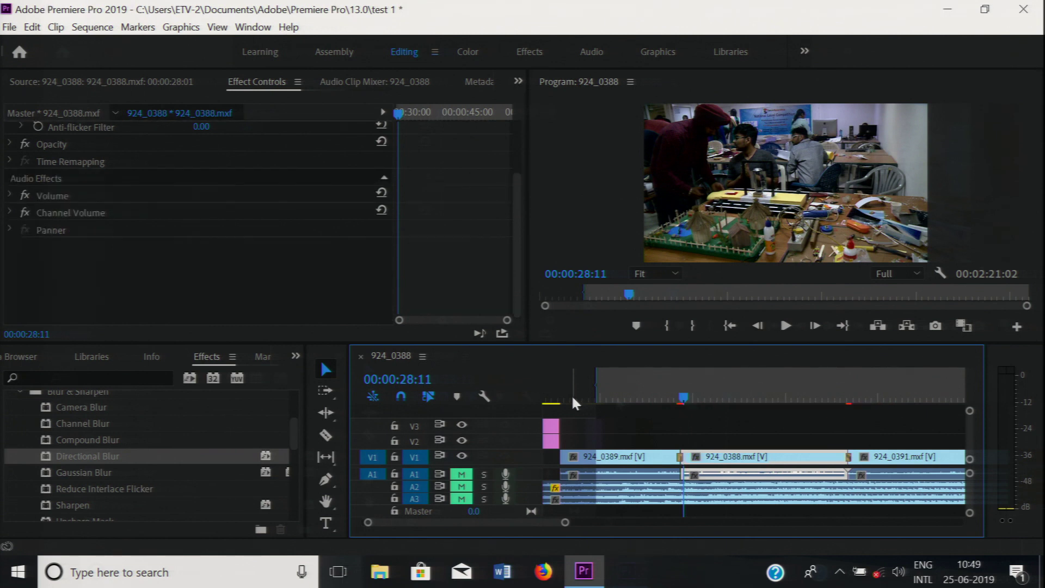
Move the playhead to 00:00:01:17 and apply Gaussian Blur to DSC_1232.JPG on V2.
{"action": "left_click_drag", "start_coordinate": [684, 402], "coordinate": [641, 401]}
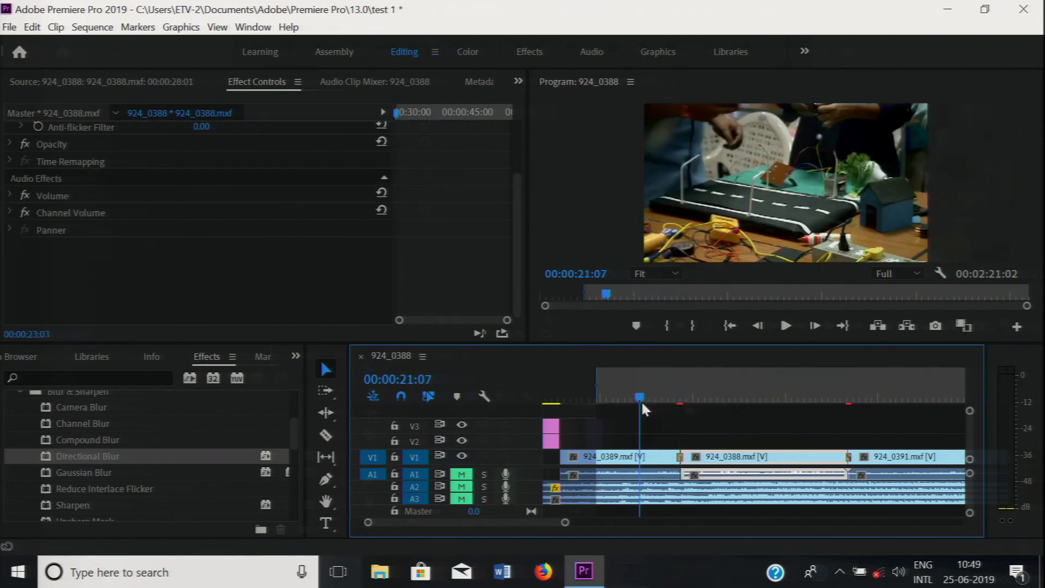
{"action": "left_click", "coordinate": [650, 457]}
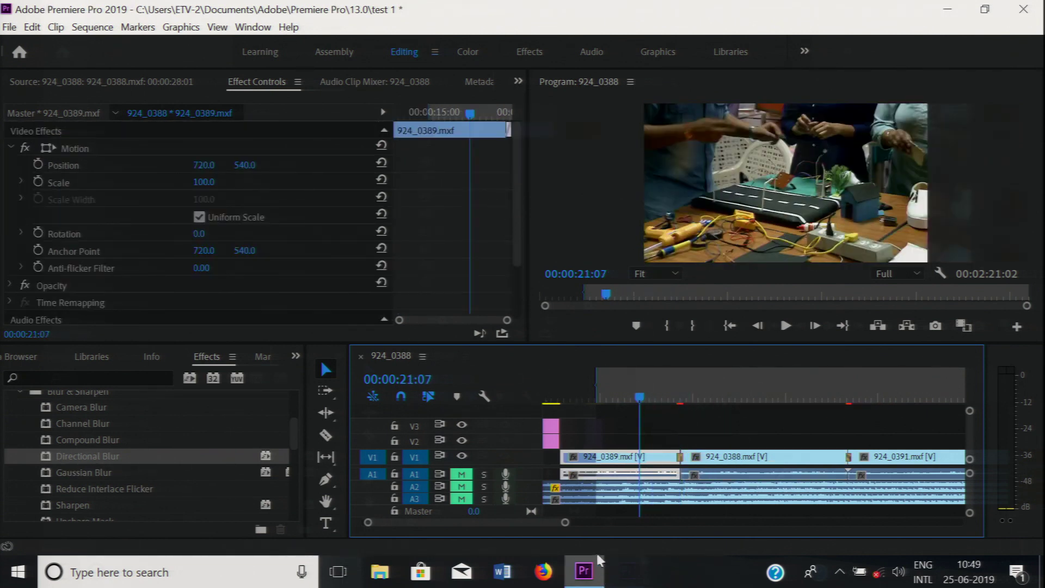
{"action": "left_click_drag", "start_coordinate": [565, 523], "coordinate": [700, 524]}
{"action": "left_click_drag", "start_coordinate": [584, 400], "coordinate": [547, 401]}
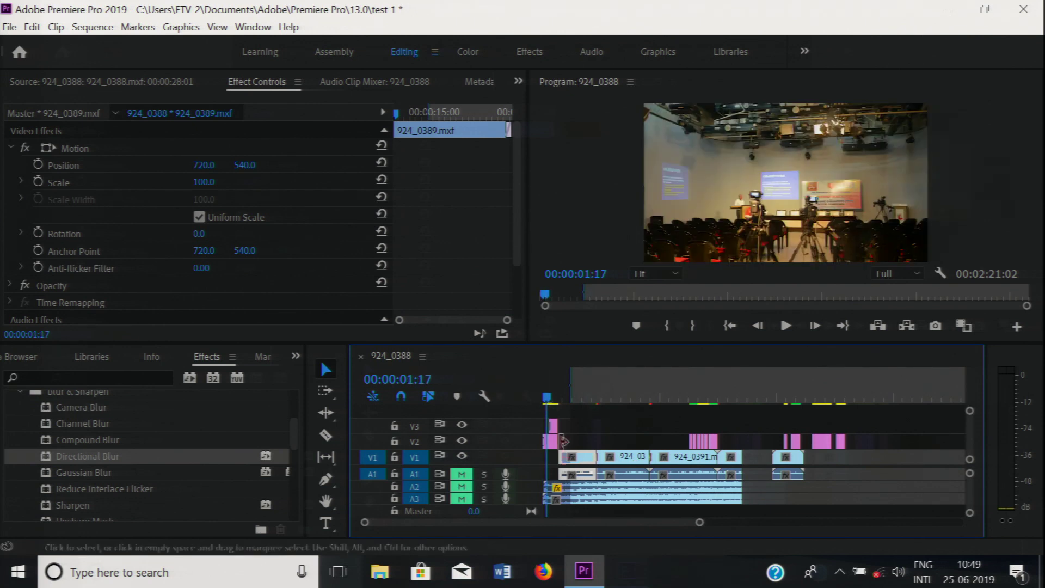
{"action": "left_click_drag", "start_coordinate": [700, 523], "coordinate": [510, 524]}
{"action": "left_click", "coordinate": [84, 472]}
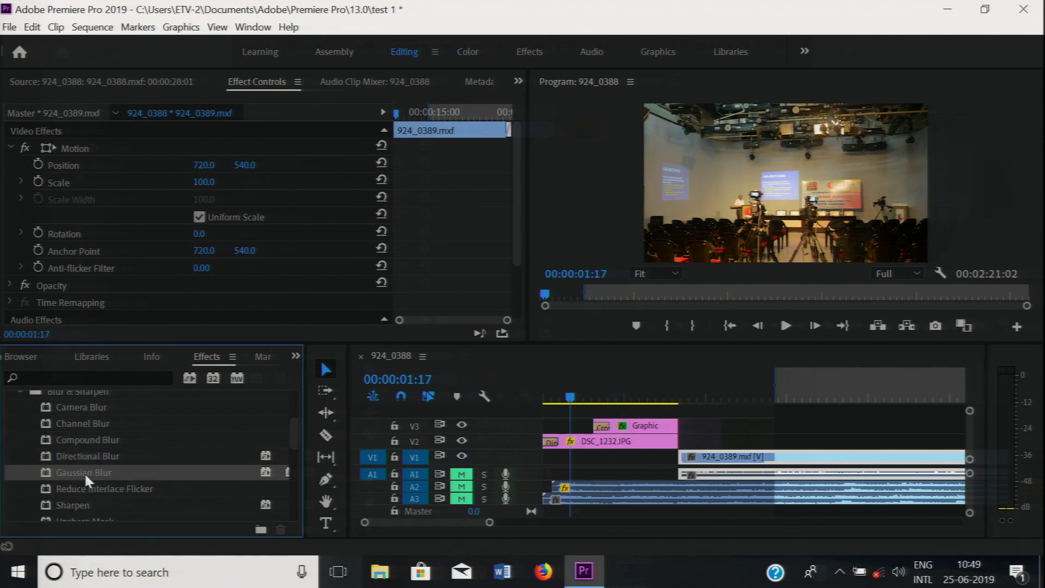
{"action": "left_click_drag", "start_coordinate": [62, 472], "coordinate": [574, 443]}
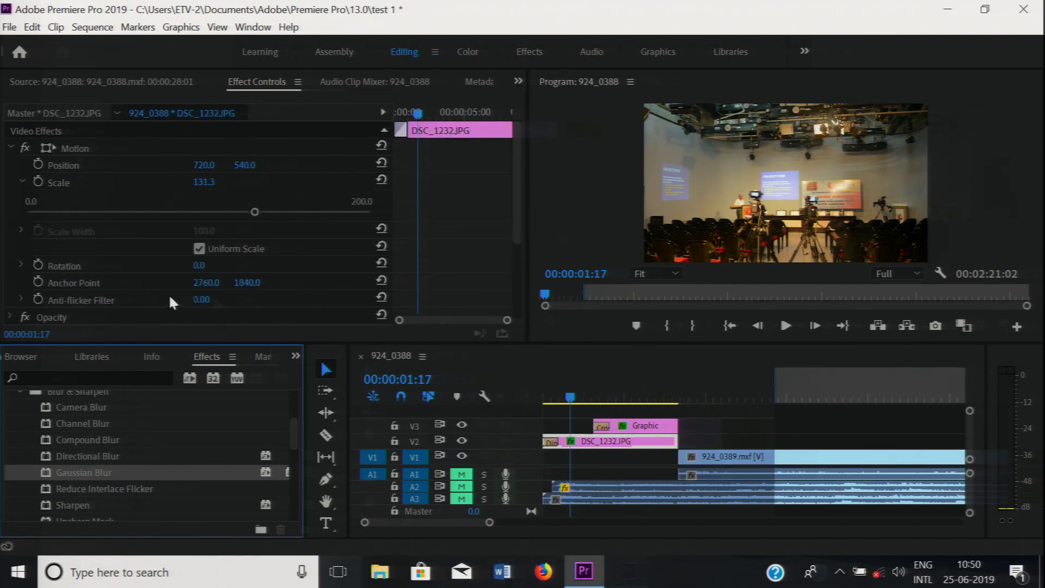
Set the Gaussian Blur's blurriness to 50 on DSC_1232.JPG, keeping the blur dimensions Horizontal and Vertical.
{"action": "left_click_drag", "start_coordinate": [514, 211], "coordinate": [524, 304]}
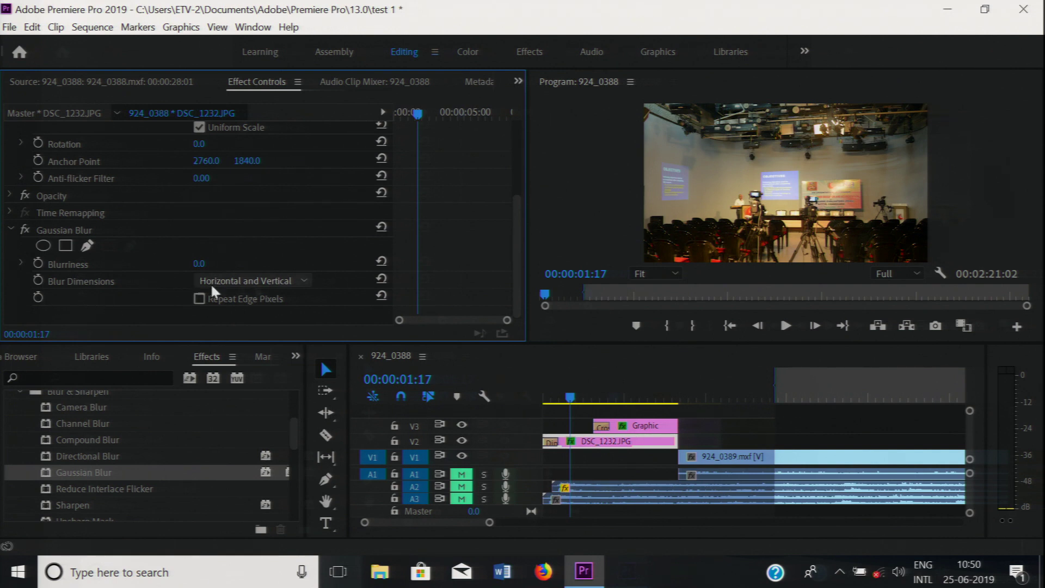
{"action": "left_click", "coordinate": [305, 281]}
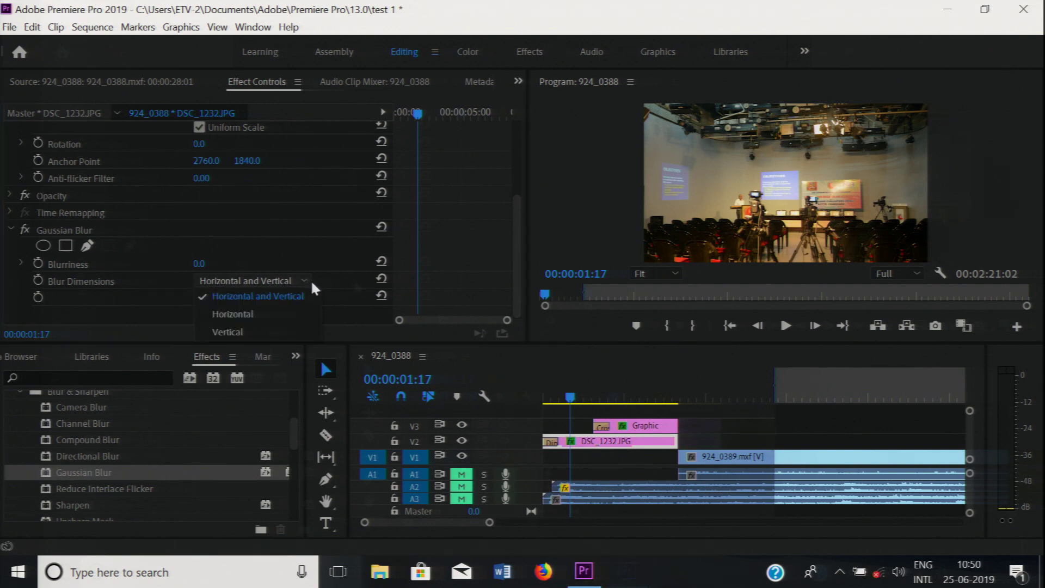
{"action": "left_click", "coordinate": [305, 274]}
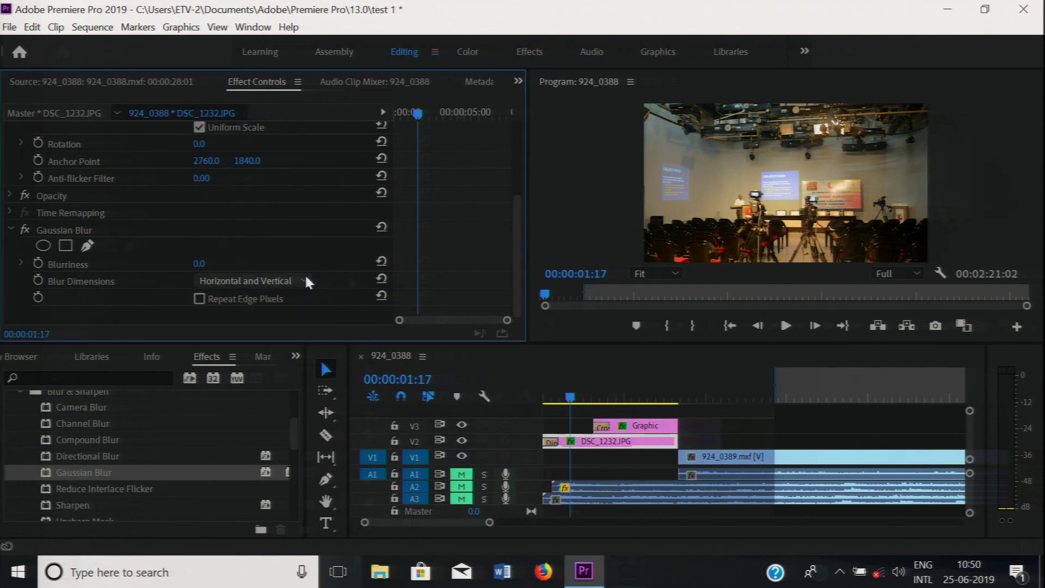
{"action": "left_click", "coordinate": [153, 263]}
{"action": "left_click", "coordinate": [221, 262]}
{"action": "double_click", "coordinate": [215, 262]}
{"action": "left_click", "coordinate": [197, 263]}
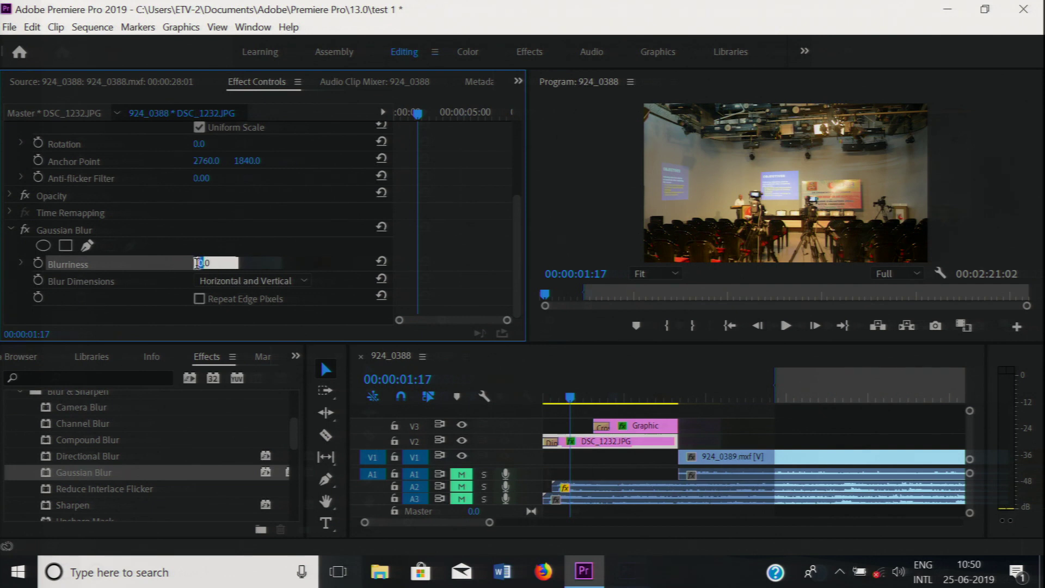
{"action": "type", "text": "5"}
{"action": "key", "text": "Return"}
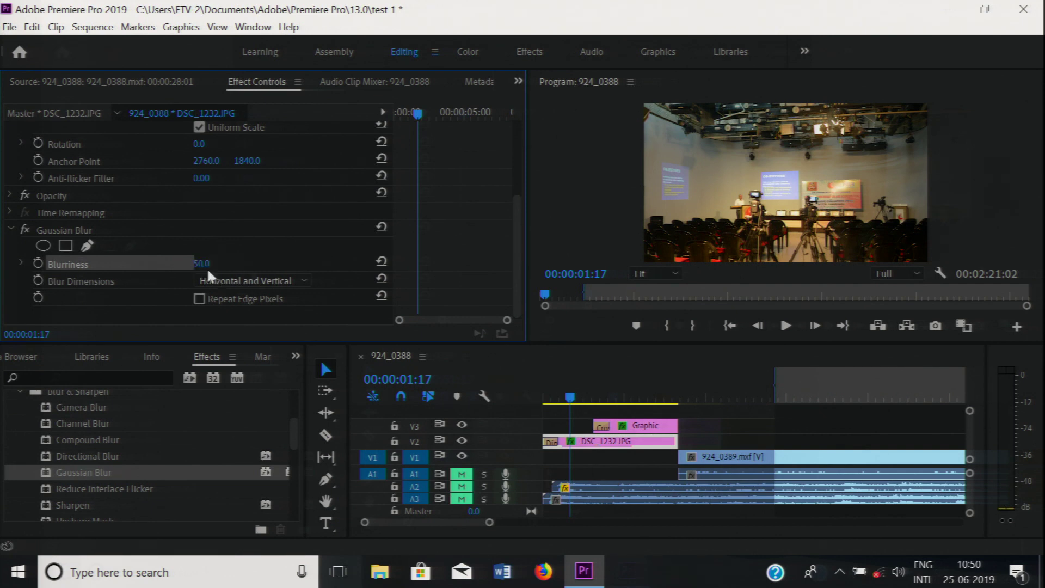
Scrub and play the sequence from its start to preview the blurred DSC_1232.JPG, then park the playhead at 00:00:03:07.
{"action": "left_click", "coordinate": [573, 399]}
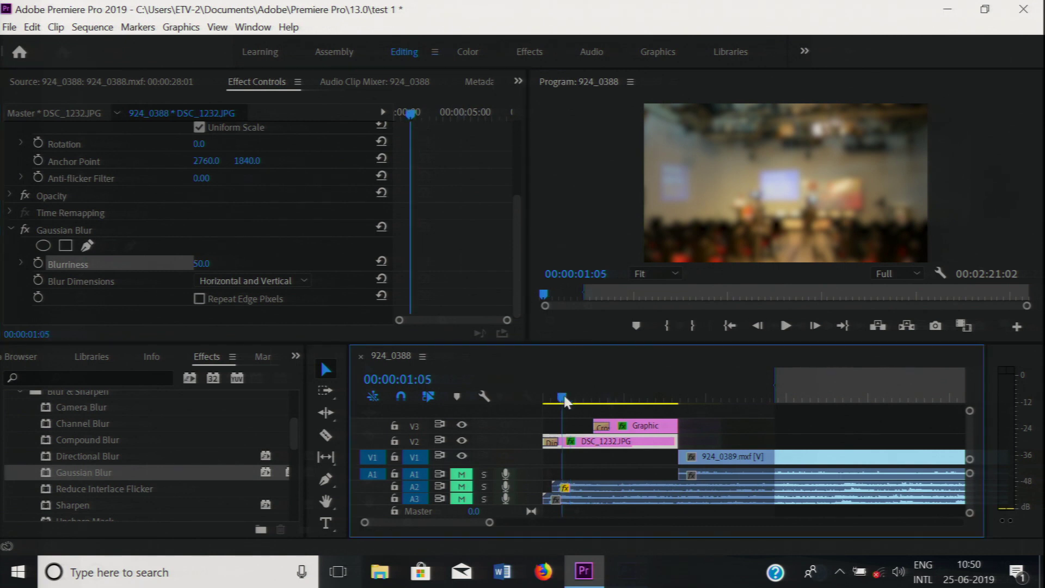
{"action": "mouse_move", "coordinate": [575, 402]}
{"action": "left_mouse_down"}
{"action": "mouse_move", "coordinate": [560, 400]}
{"action": "mouse_move", "coordinate": [589, 403]}
{"action": "left_mouse_up"}
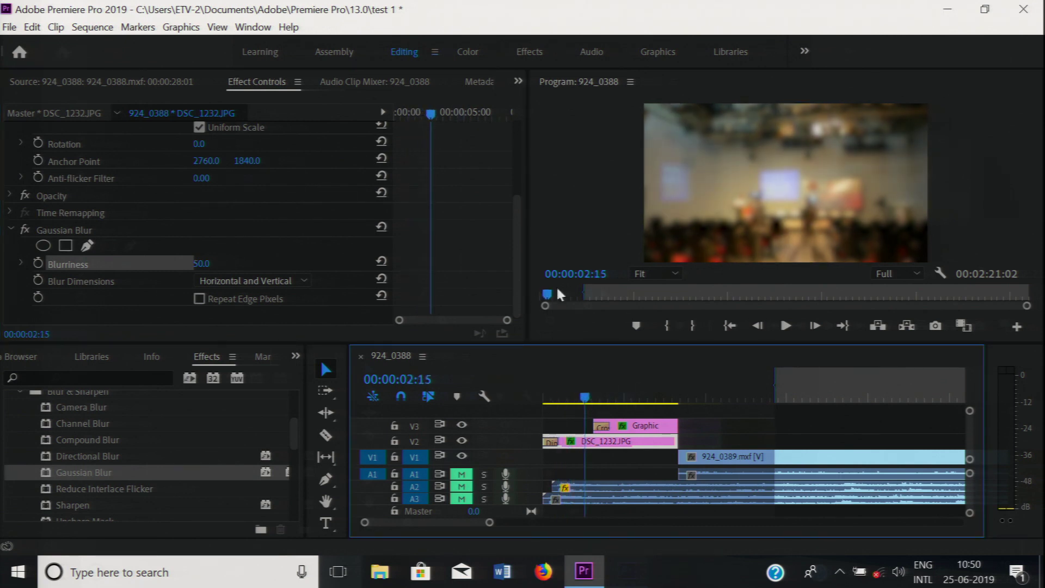
{"action": "left_click", "coordinate": [516, 260]}
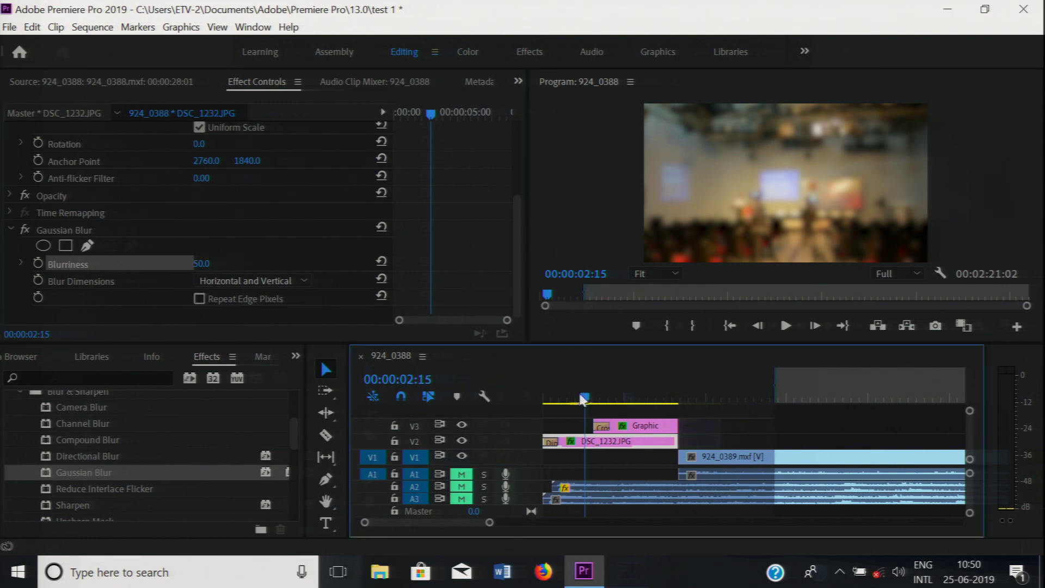
{"action": "left_click_drag", "start_coordinate": [584, 402], "coordinate": [543, 402]}
{"action": "key", "text": "space"}
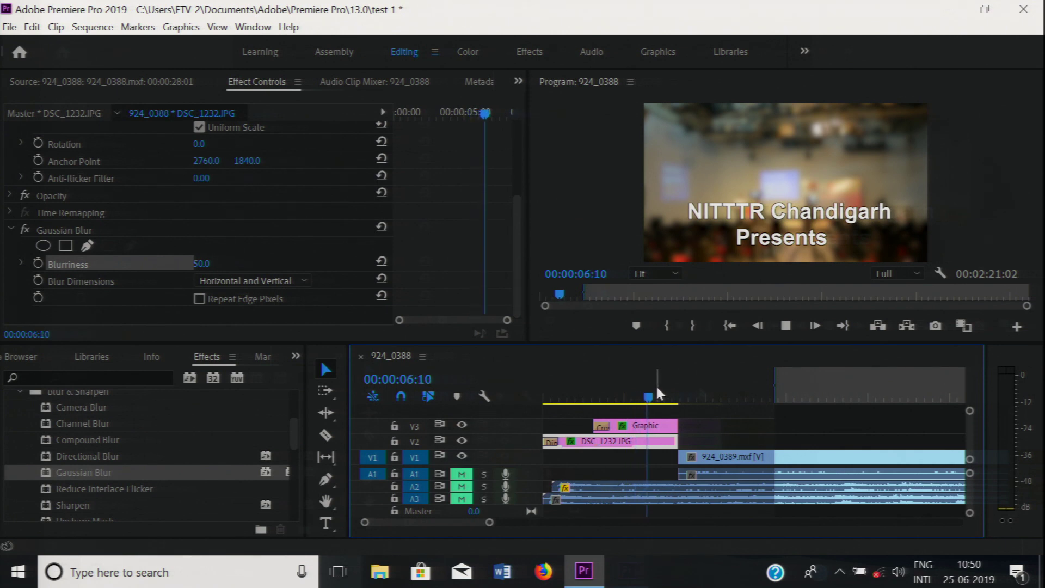
{"action": "left_click", "coordinate": [687, 397]}
{"action": "left_click_drag", "start_coordinate": [687, 393], "coordinate": [632, 396]}
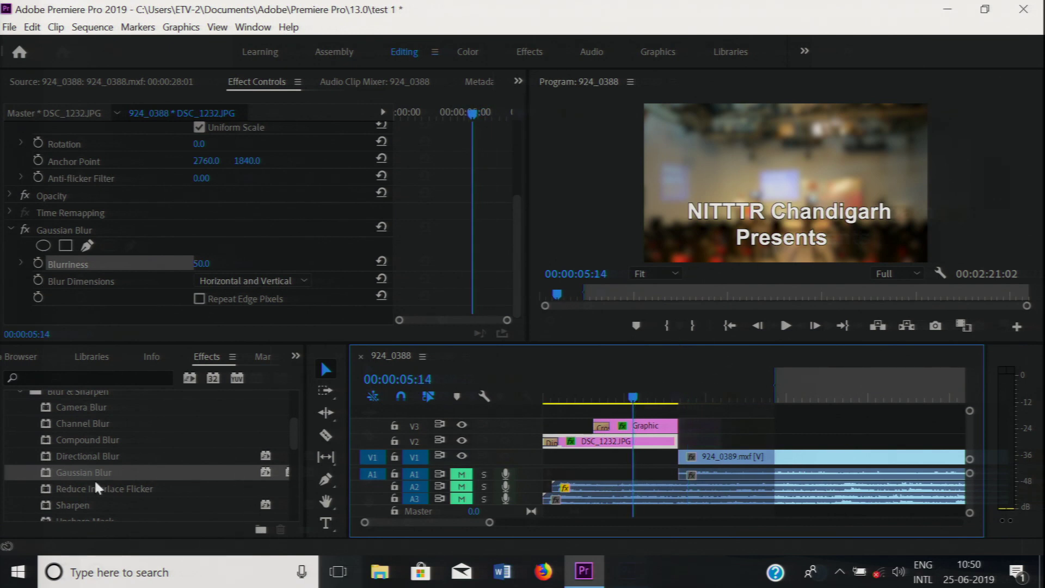
{"action": "left_click_drag", "start_coordinate": [635, 399], "coordinate": [597, 398]}
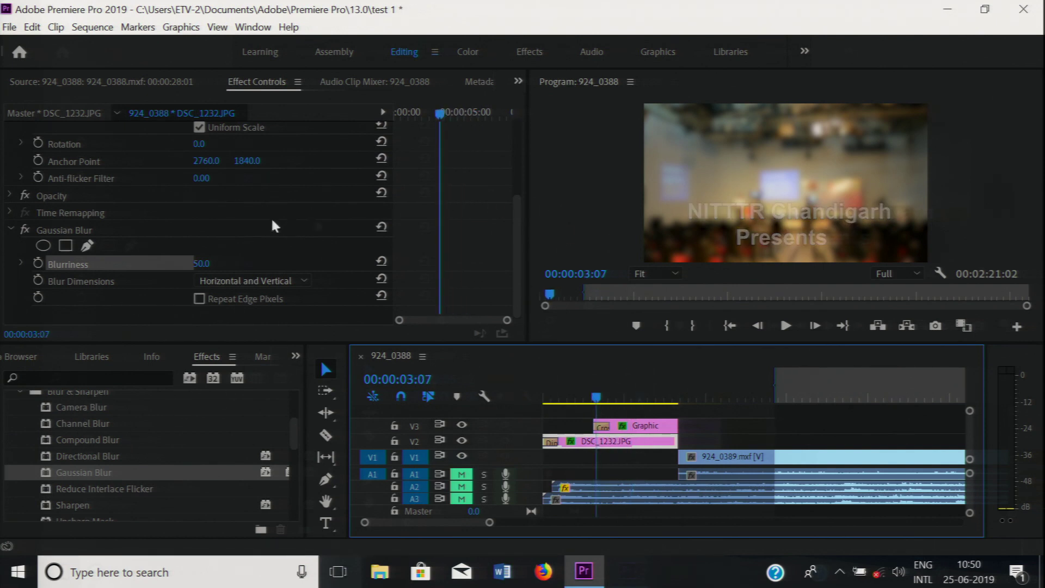
Reduce the Motion scale of DSC_1232.JPG to 90.3.
{"action": "scroll", "coordinate": [518, 198], "scroll_direction": "up", "scroll_amount": 5}
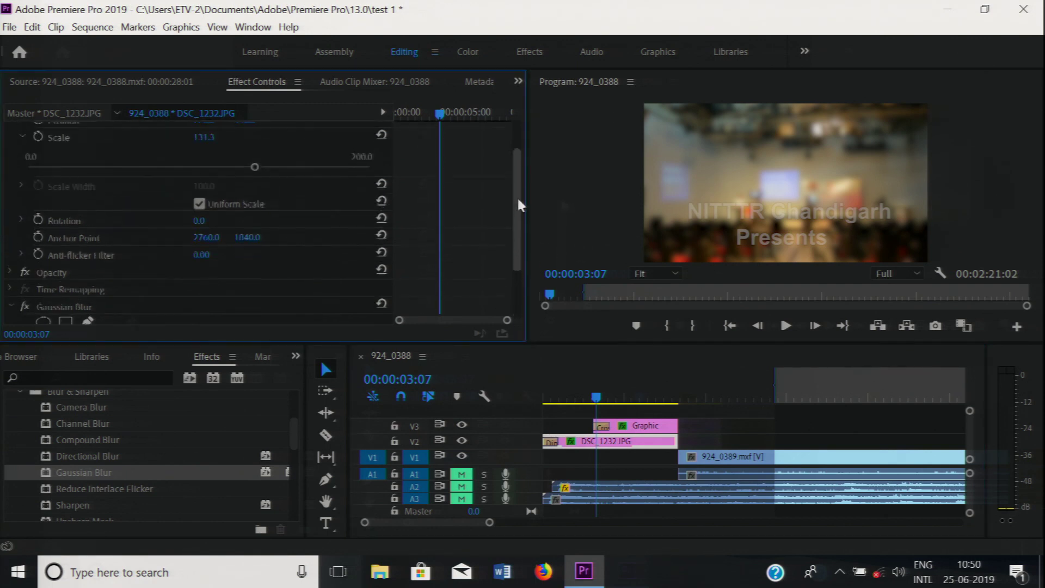
{"action": "scroll", "coordinate": [515, 182], "scroll_direction": "up", "scroll_amount": 2}
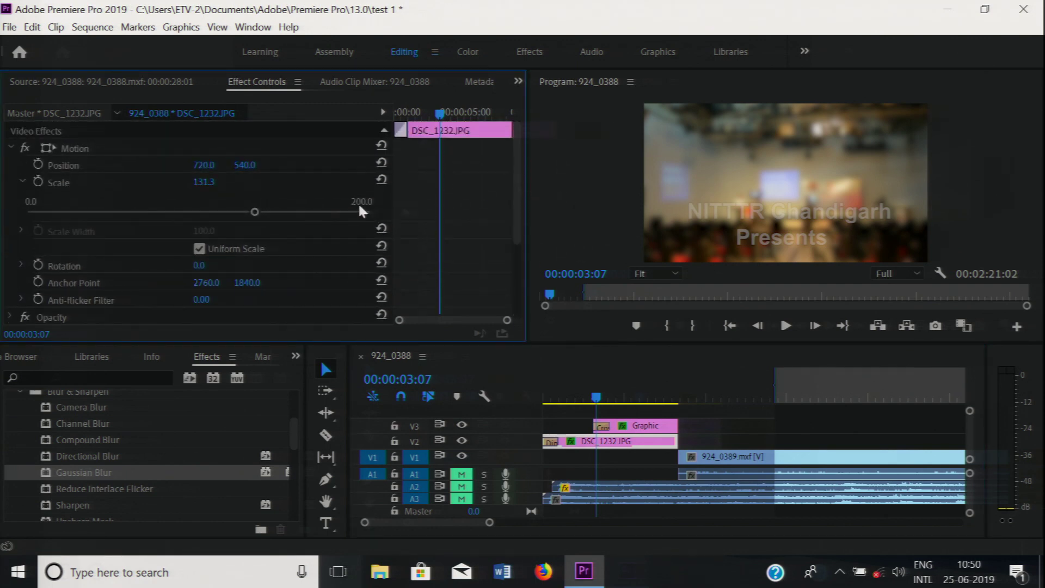
{"action": "left_click", "coordinate": [61, 182]}
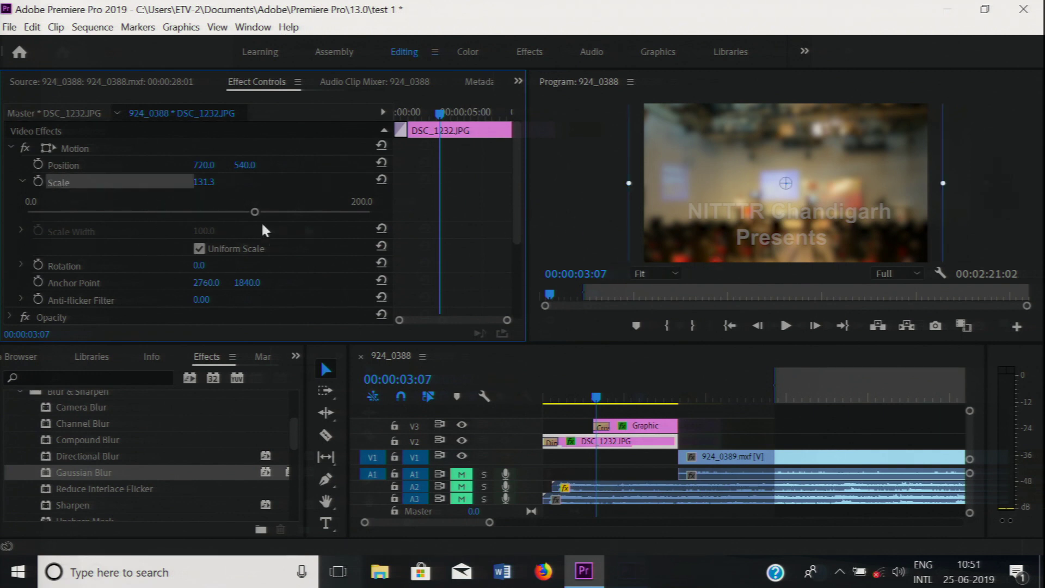
{"action": "left_click_drag", "start_coordinate": [256, 210], "coordinate": [181, 213]}
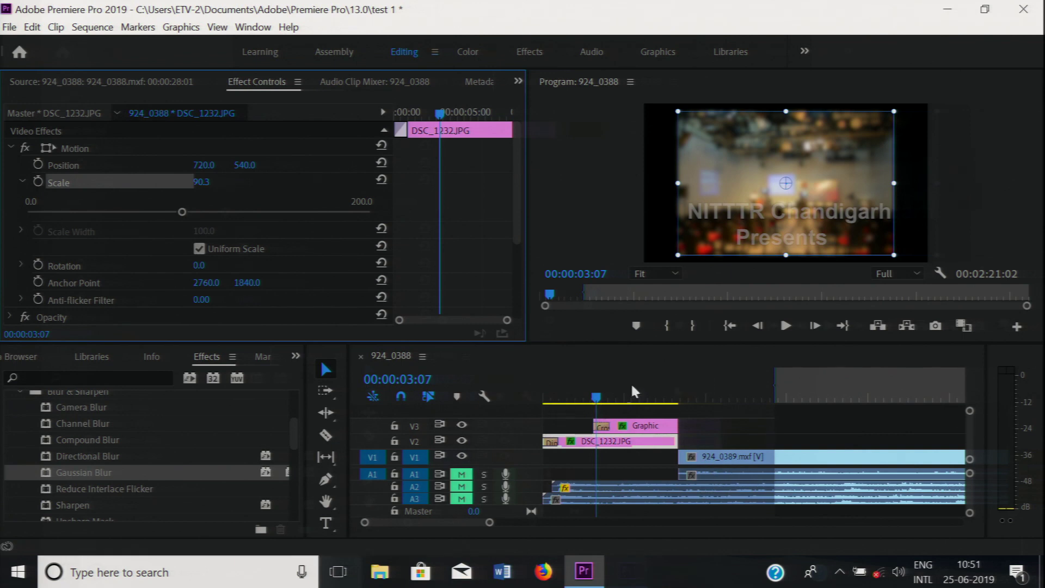
Play the opening of the sequence to preview the scaled-down DSC_1232.JPG, and scrub back to 00:00:02:24.
{"action": "left_click_drag", "start_coordinate": [597, 403], "coordinate": [552, 402]}
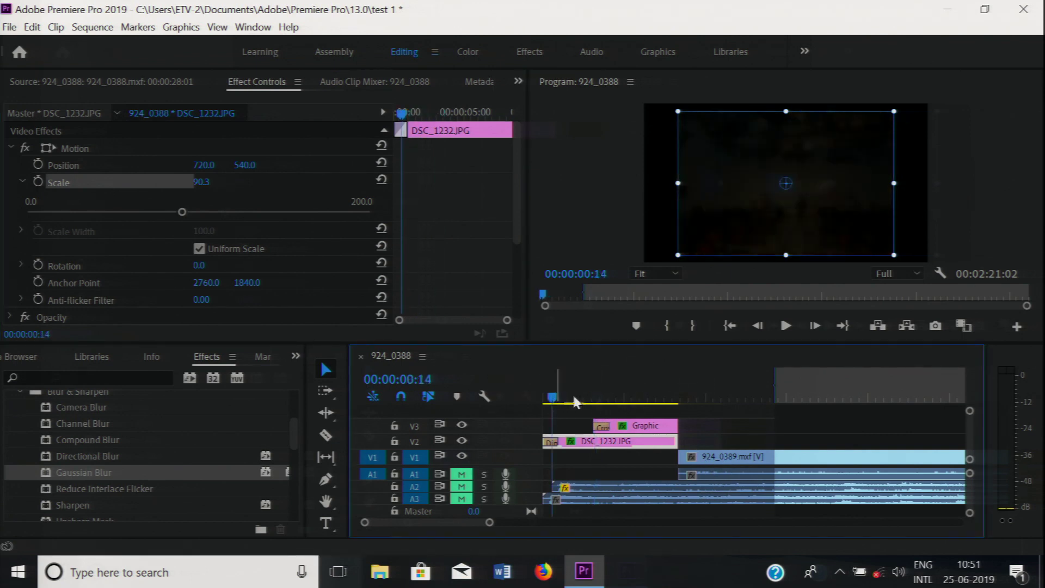
{"action": "left_click", "coordinate": [550, 402]}
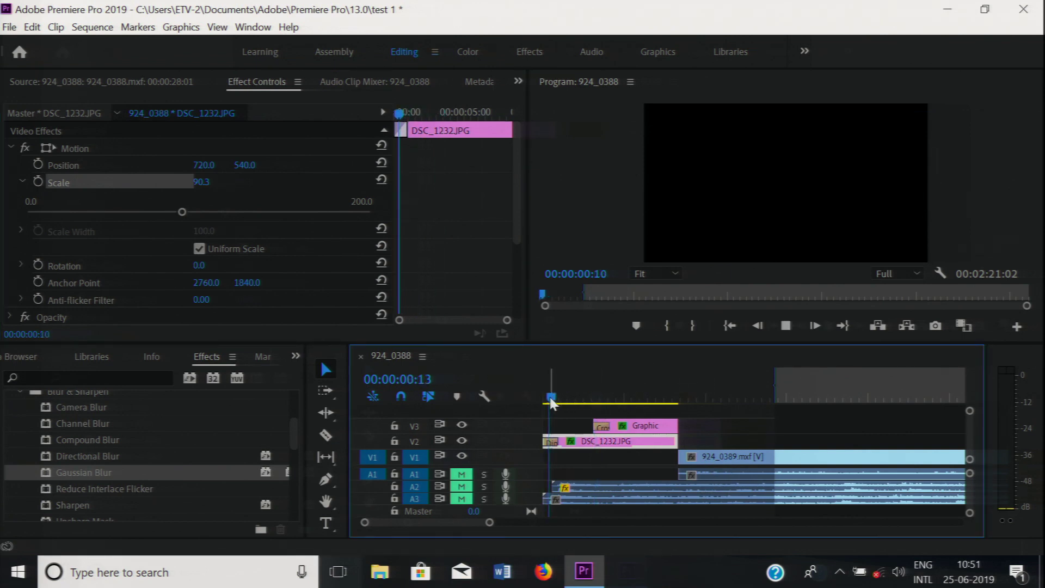
{"action": "key", "text": "space"}
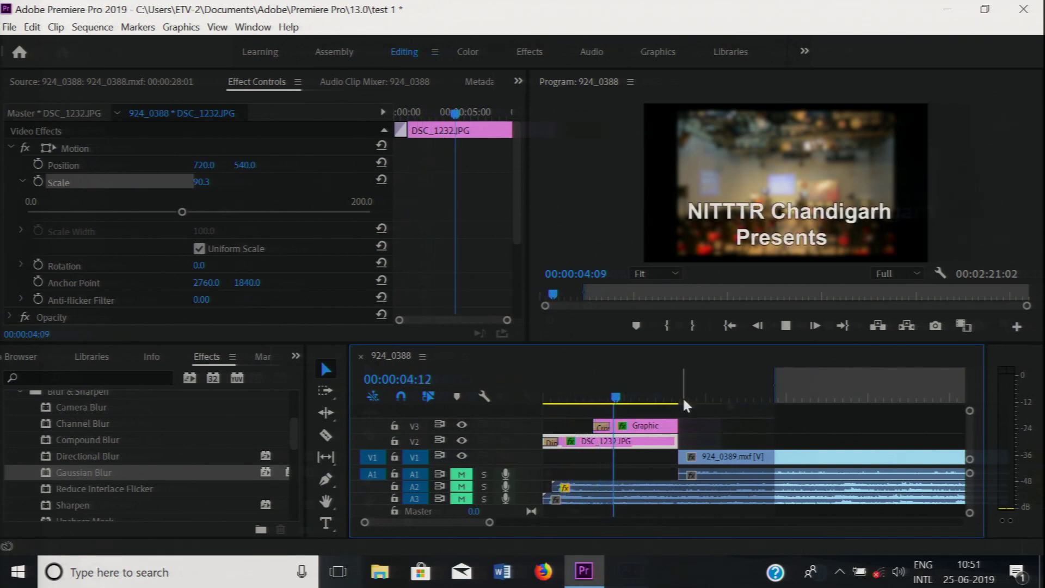
{"action": "left_click", "coordinate": [645, 402]}
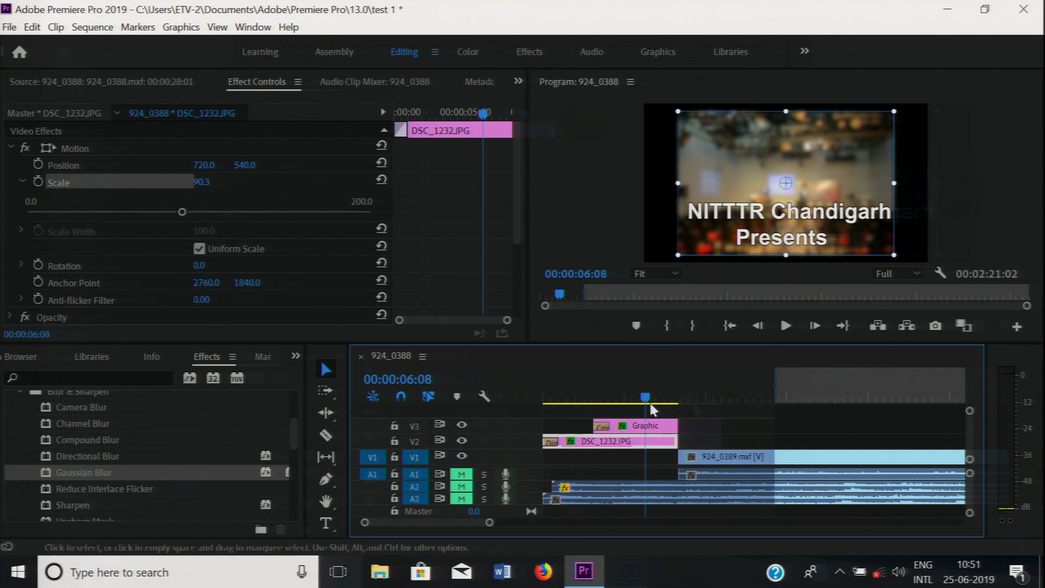
{"action": "left_click_drag", "start_coordinate": [646, 401], "coordinate": [602, 402]}
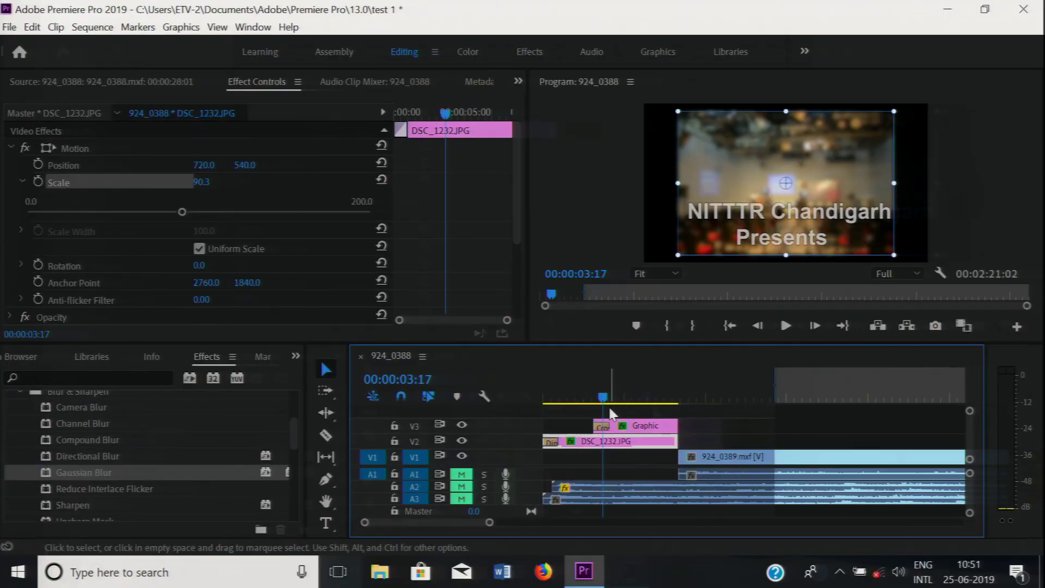
{"action": "left_click_drag", "start_coordinate": [603, 401], "coordinate": [592, 399]}
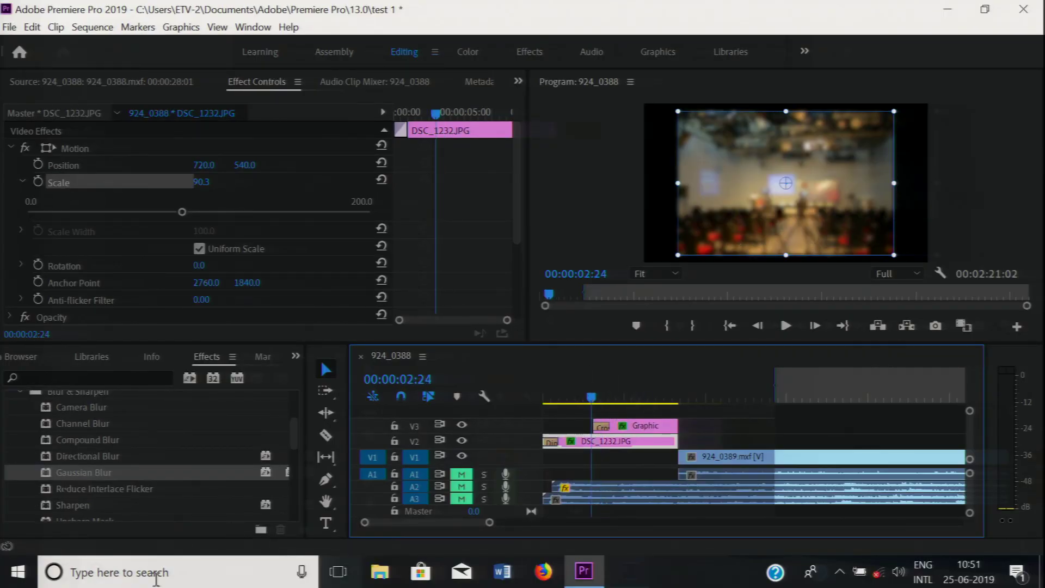
Save the Gaussian Blur settings of DSC_1232.JPG as an effect preset named guss with type Scale.
{"action": "left_click_drag", "start_coordinate": [514, 227], "coordinate": [513, 315]}
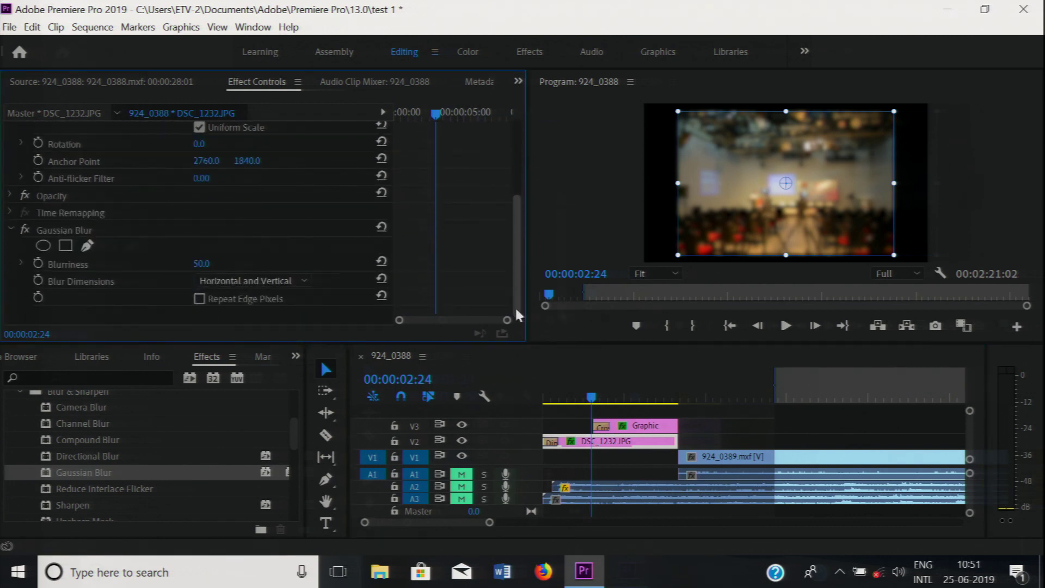
{"action": "left_click", "coordinate": [107, 233]}
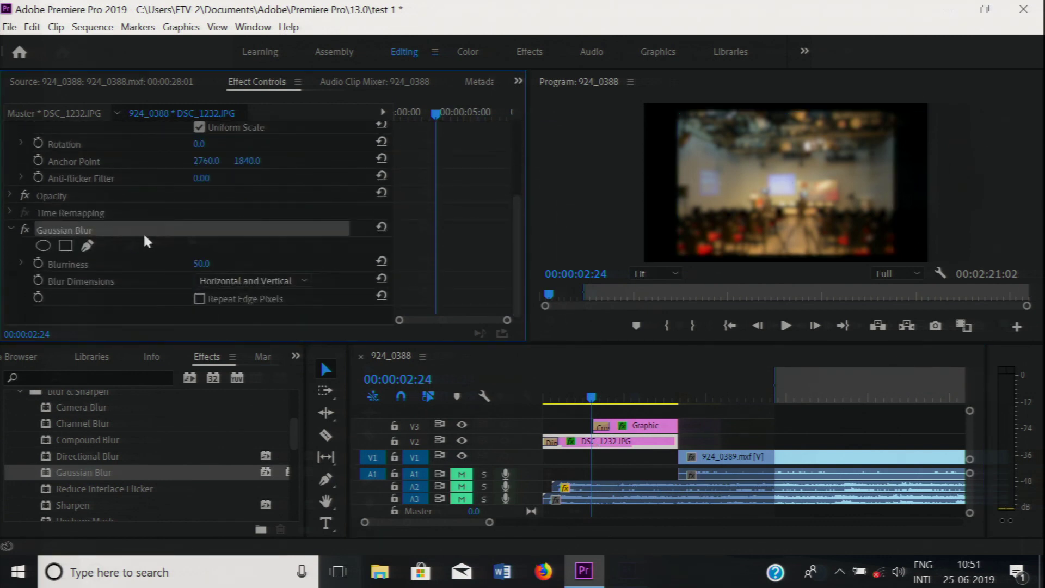
{"action": "right_click", "coordinate": [276, 235]}
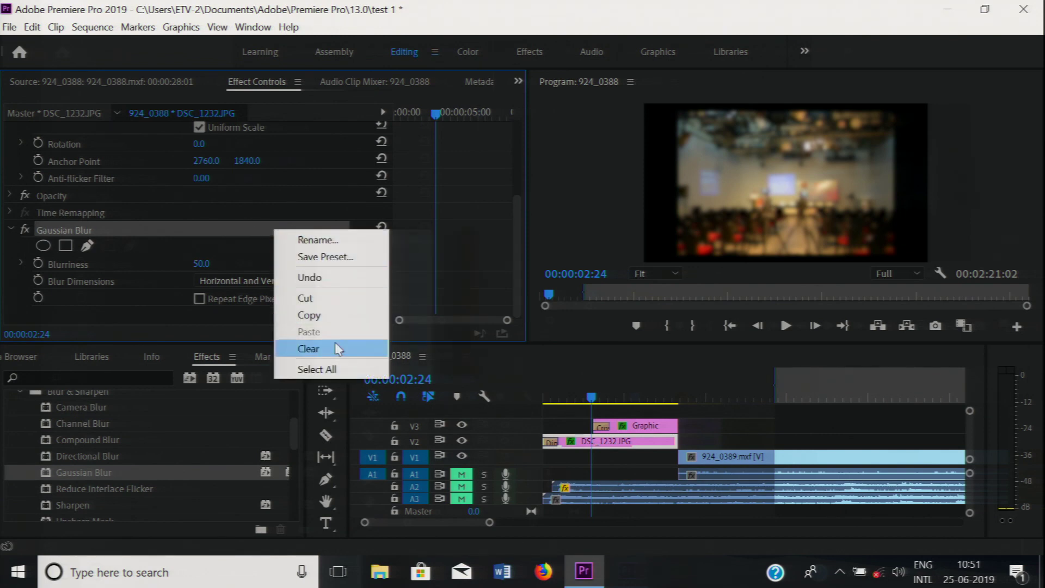
{"action": "left_click", "coordinate": [341, 262]}
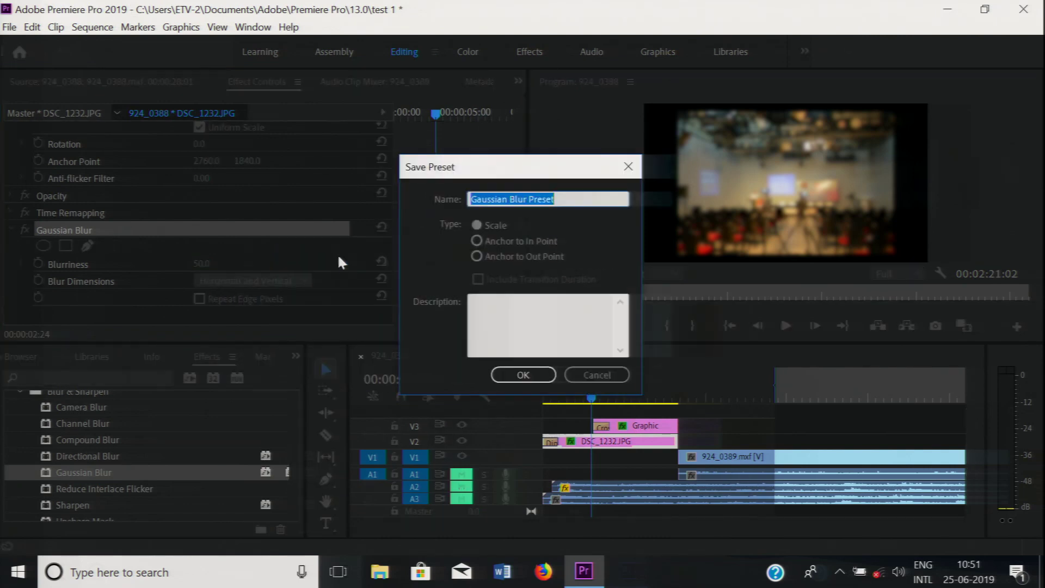
{"action": "left_click", "coordinate": [567, 199]}
{"action": "left_click_drag", "start_coordinate": [569, 199], "coordinate": [474, 199]}
{"action": "type", "text": "guss"}
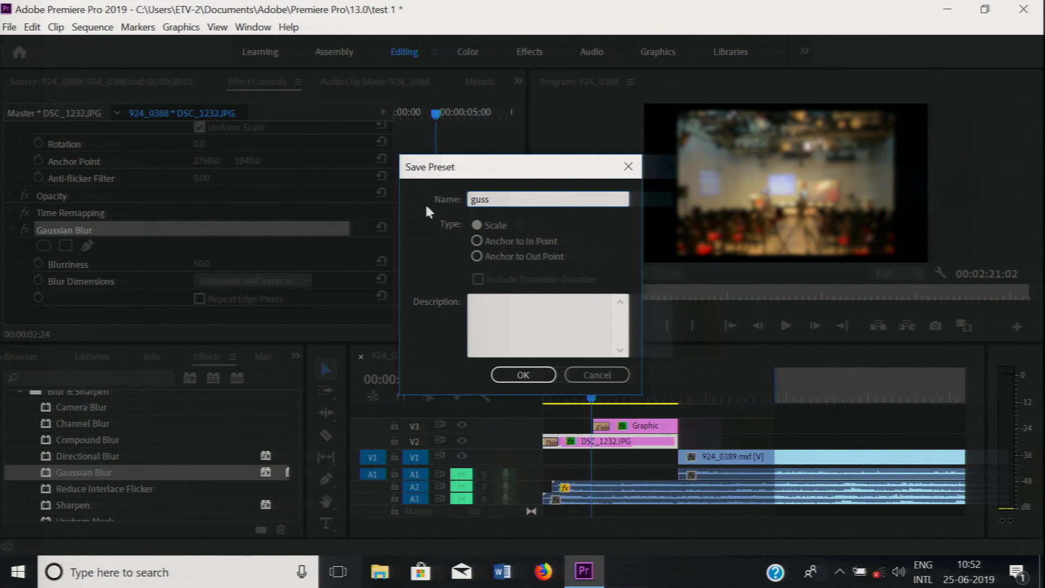
{"action": "left_click", "coordinate": [524, 375]}
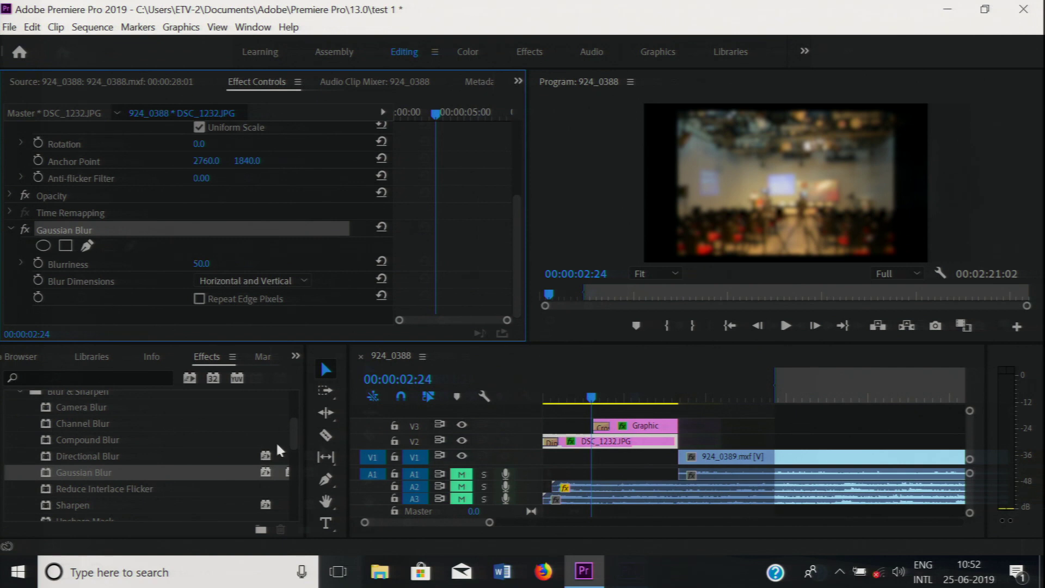
Apply the saved guss preset to clip 924_0389.mxf on V1.
{"action": "left_click_drag", "start_coordinate": [294, 447], "coordinate": [294, 408]}
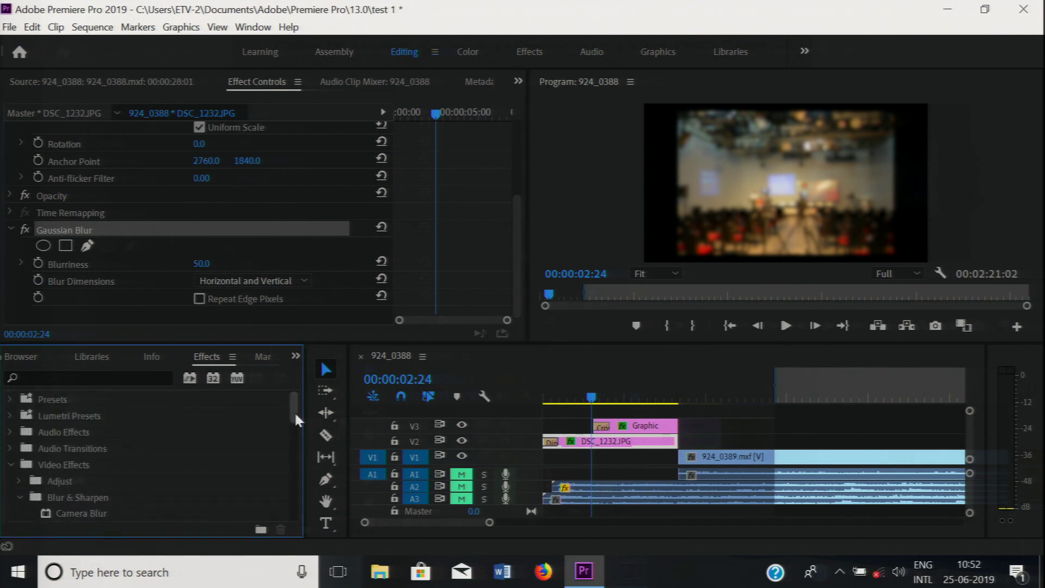
{"action": "left_click", "coordinate": [9, 400]}
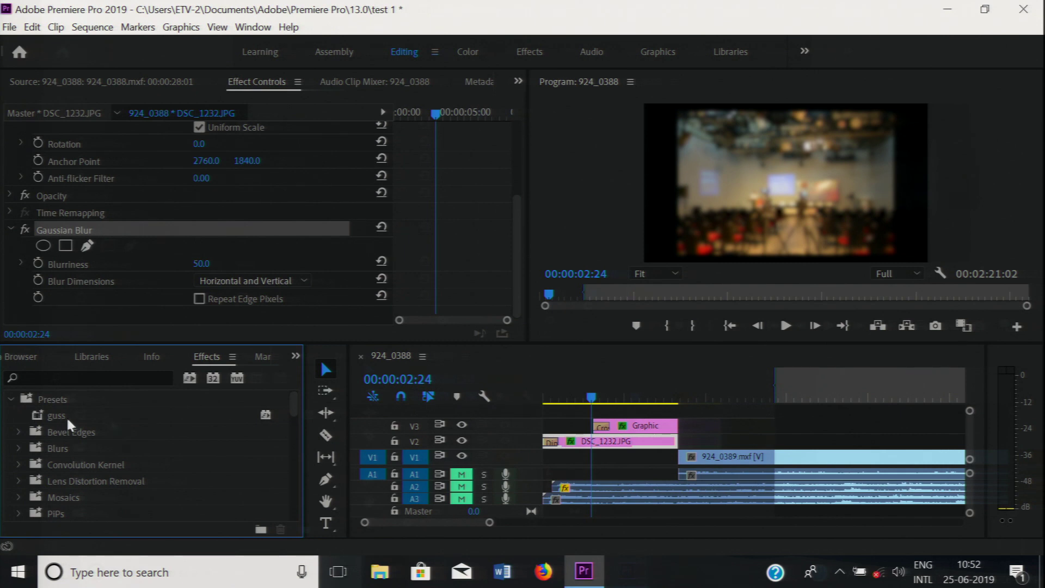
{"action": "left_click_drag", "start_coordinate": [56, 421], "coordinate": [733, 457]}
Play clip 924_0389.mxf to preview the guss preset, and return the playhead to the clip's start at 00:00:08:02.
{"action": "left_click_drag", "start_coordinate": [590, 400], "coordinate": [701, 399]}
{"action": "key", "text": "space"}
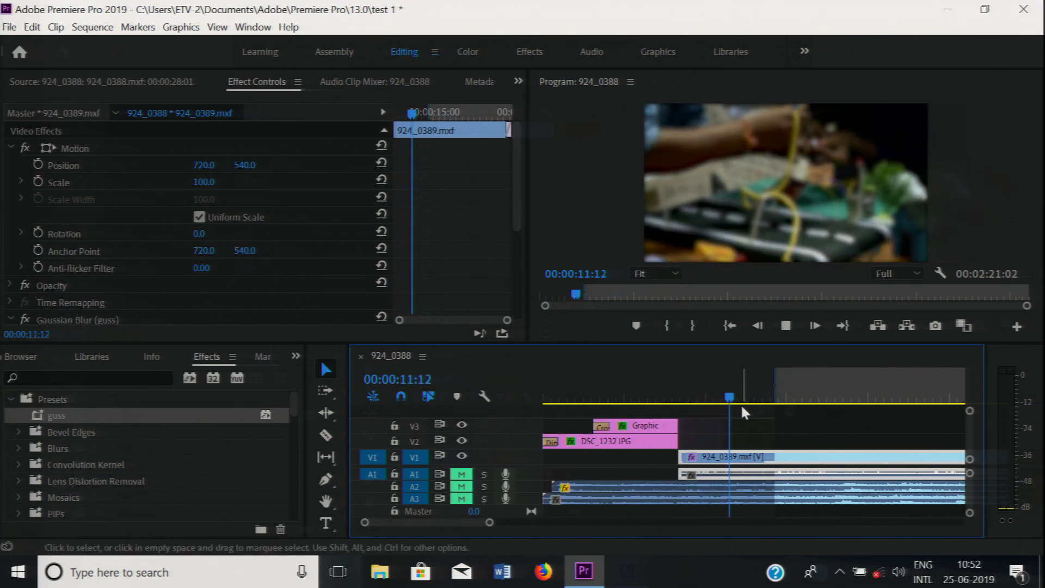
{"action": "key", "text": "space"}
{"action": "left_click_drag", "start_coordinate": [744, 405], "coordinate": [708, 400]}
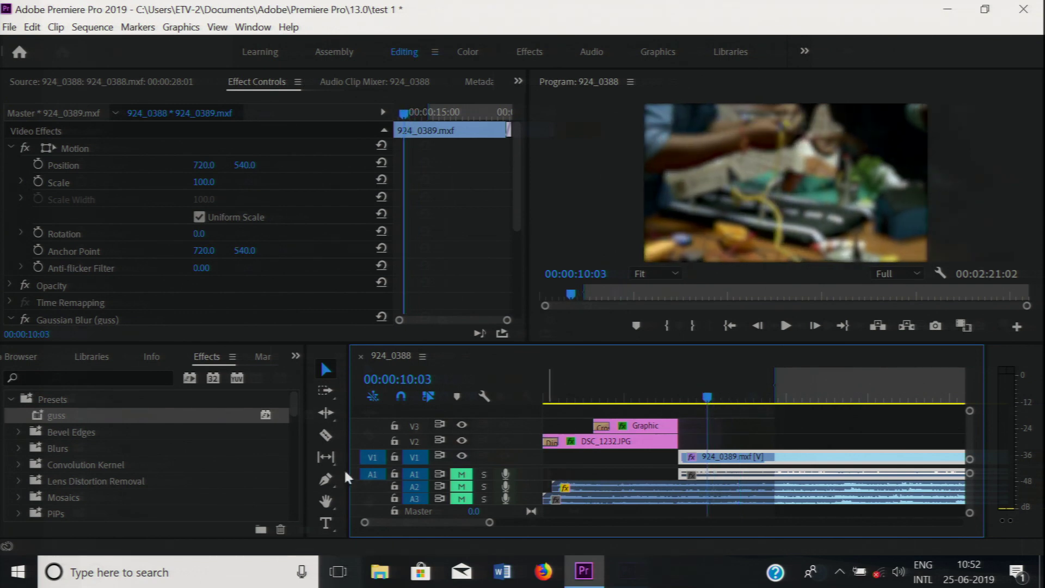
{"action": "left_click_drag", "start_coordinate": [491, 523], "coordinate": [538, 523]}
{"action": "left_click", "coordinate": [630, 401]}
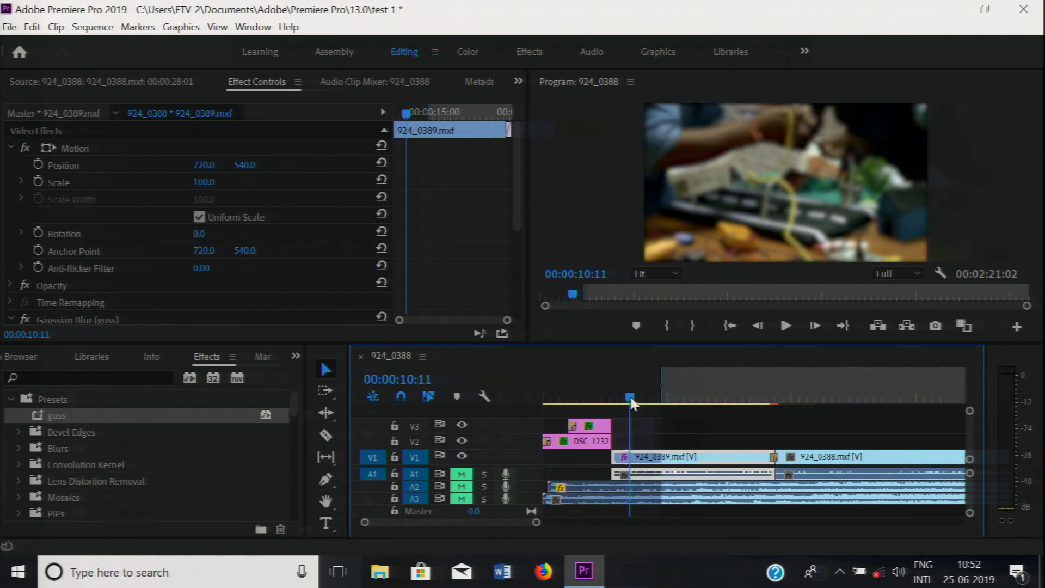
{"action": "key", "text": "space"}
{"action": "left_click", "coordinate": [611, 403]}
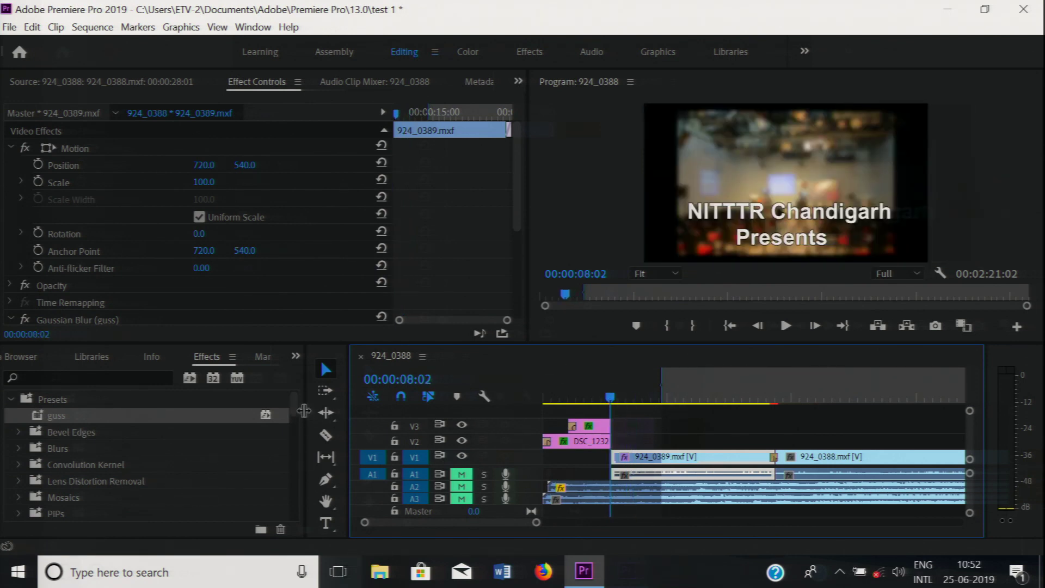
Expand the Lumetri Presets folder in the effects list, and undo the guss preset on clip 924_0389.mxf.
{"action": "left_click_drag", "start_coordinate": [294, 400], "coordinate": [295, 433]}
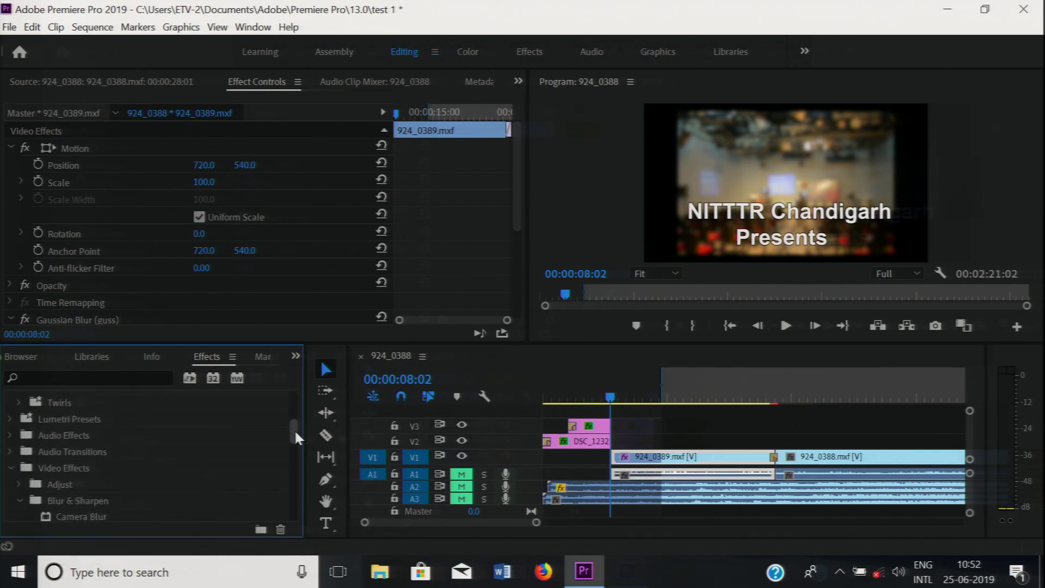
{"action": "left_click", "coordinate": [11, 420]}
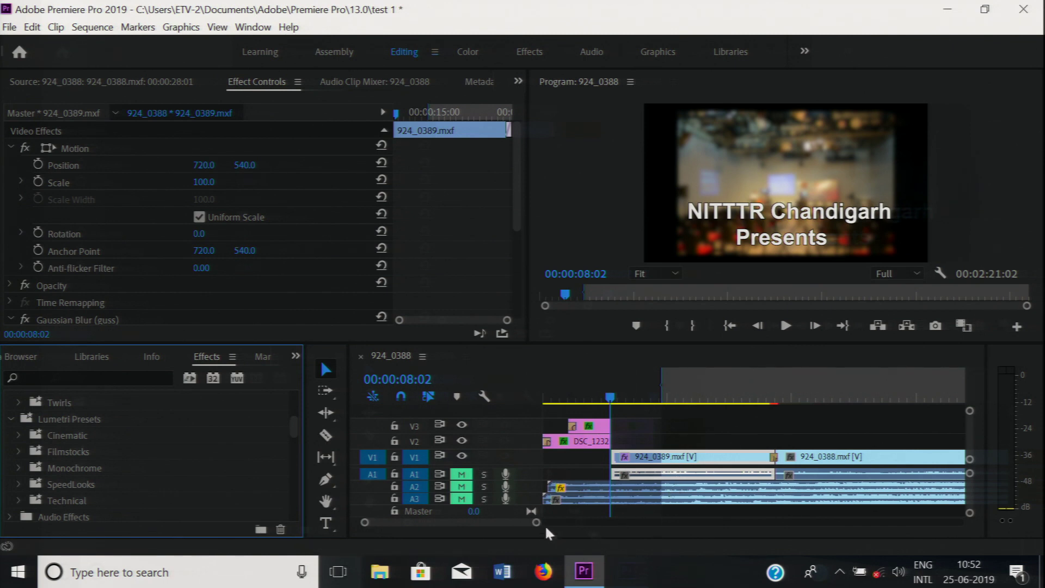
{"action": "key", "text": "ctrl+z"}
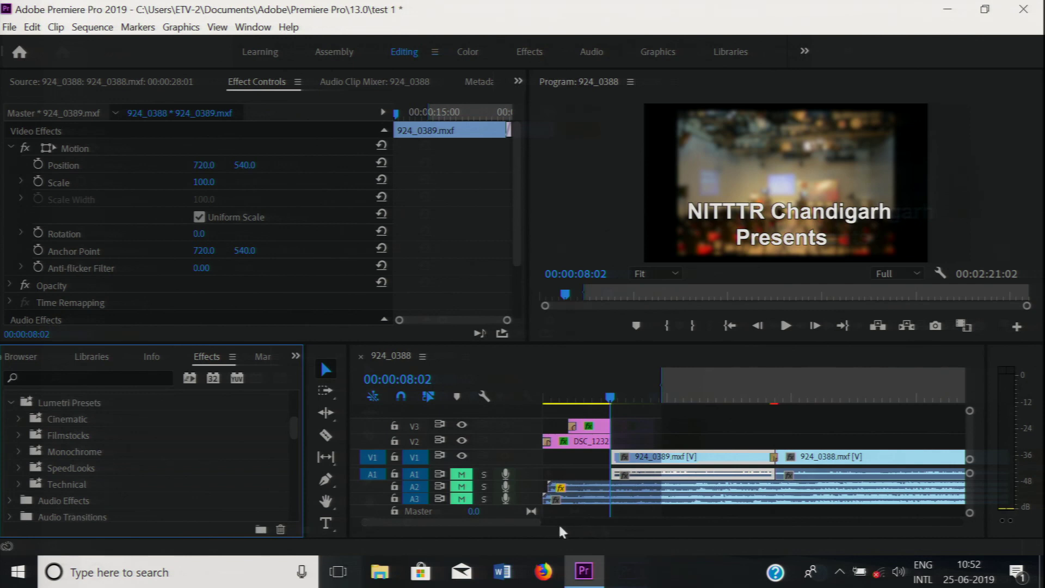
Select clip 924_0388.mxf on V1 with the playhead at 00:00:34:23, and switch to the Color workspace.
{"action": "left_click_drag", "start_coordinate": [540, 526], "coordinate": [547, 525]}
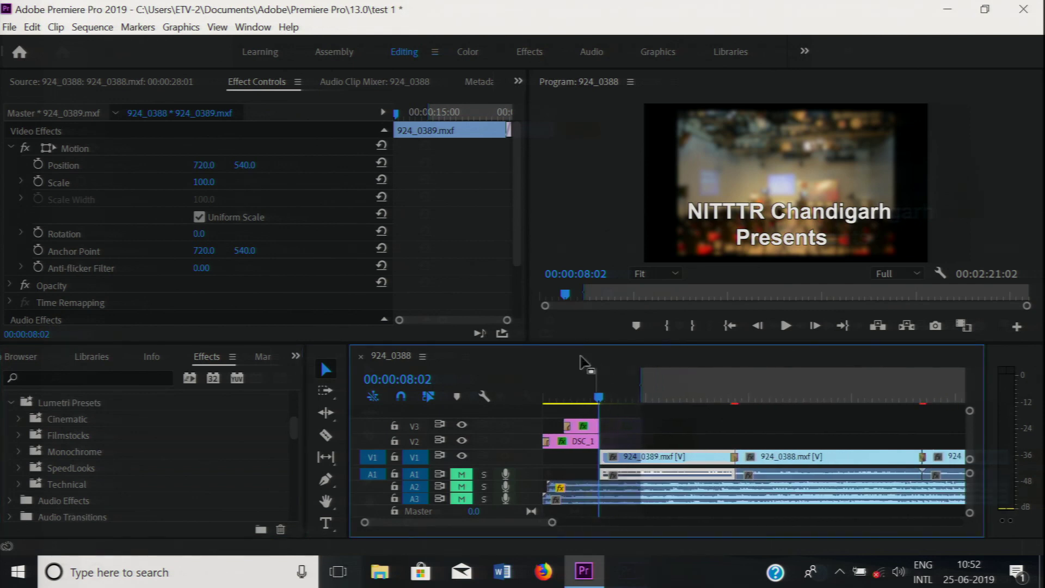
{"action": "left_click_drag", "start_coordinate": [602, 400], "coordinate": [783, 409]}
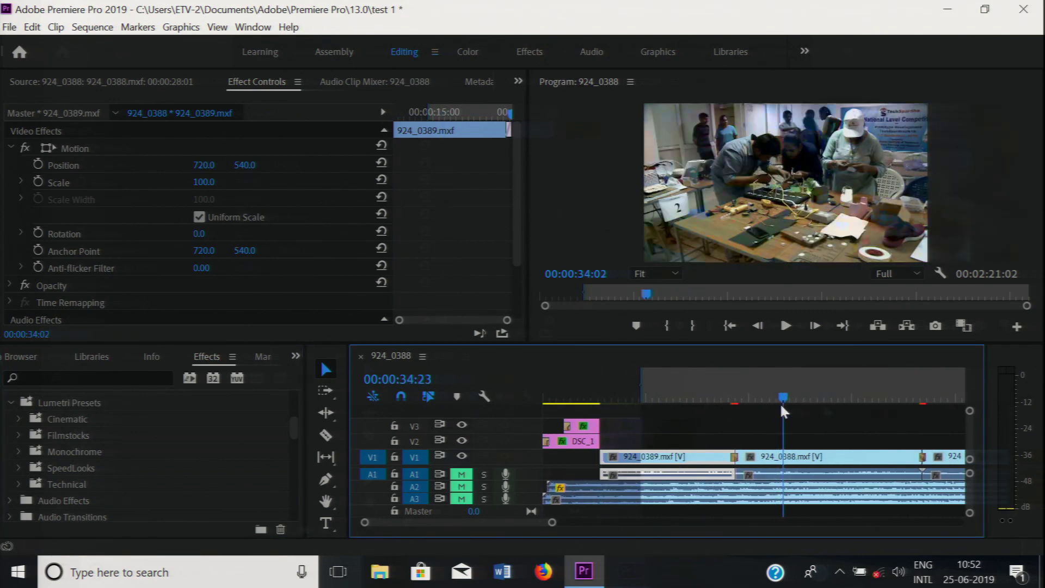
{"action": "left_click", "coordinate": [792, 466]}
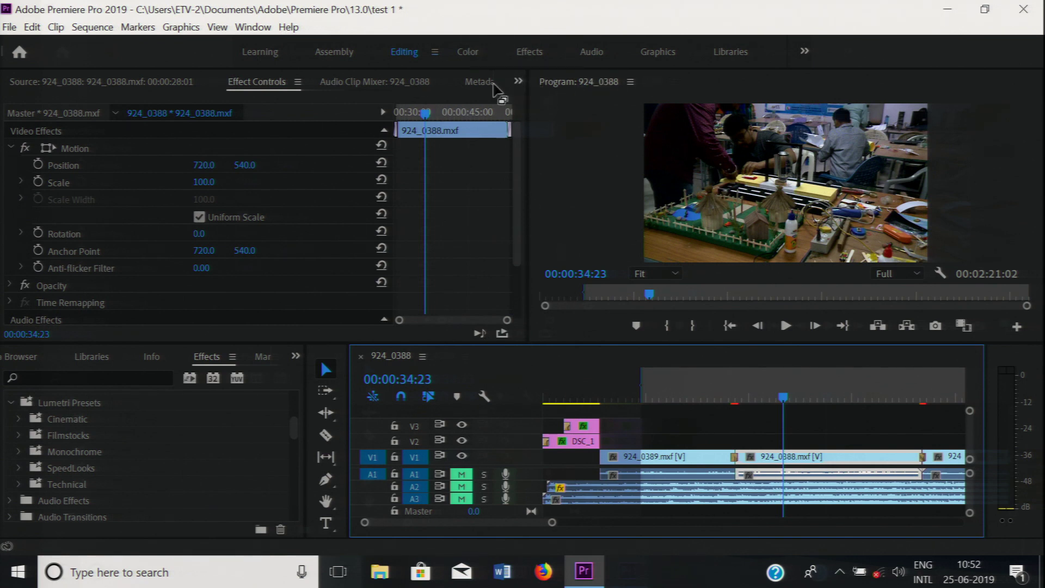
{"action": "left_click", "coordinate": [467, 55]}
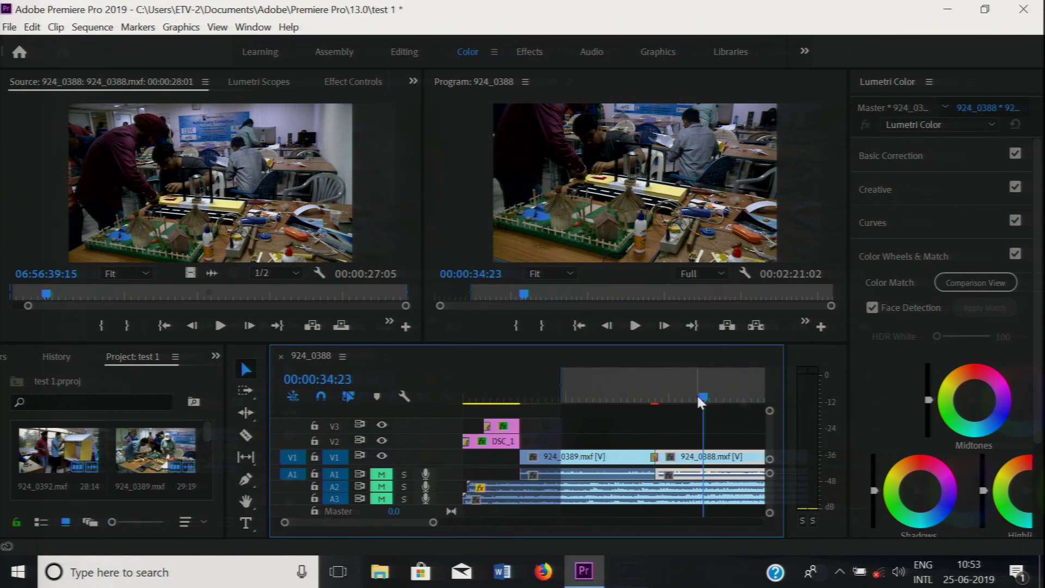
Scrub back to the start of clip 924_0388.mxf and return the playhead to 00:00:34:23.
{"action": "left_click_drag", "start_coordinate": [702, 402], "coordinate": [672, 400]}
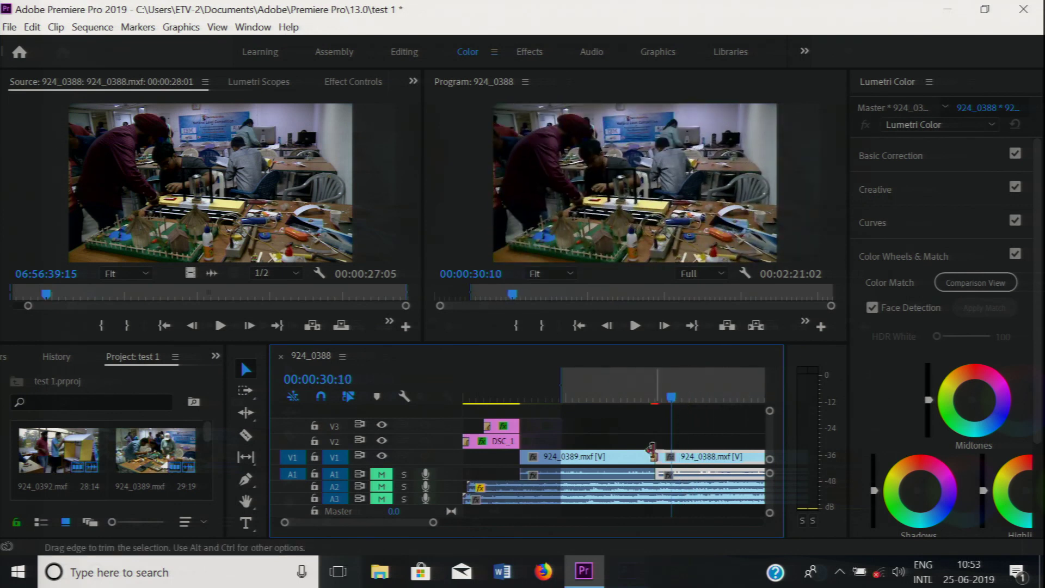
{"action": "left_click_drag", "start_coordinate": [436, 523], "coordinate": [494, 523]}
{"action": "left_click_drag", "start_coordinate": [555, 402], "coordinate": [569, 404]}
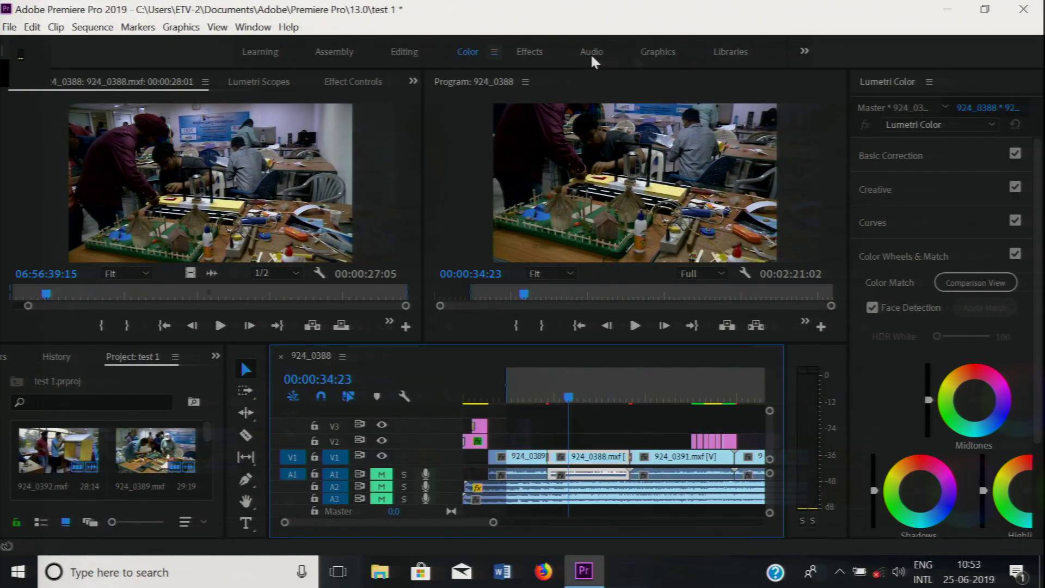
{"action": "left_click_drag", "start_coordinate": [458, 522], "coordinate": [465, 521]}
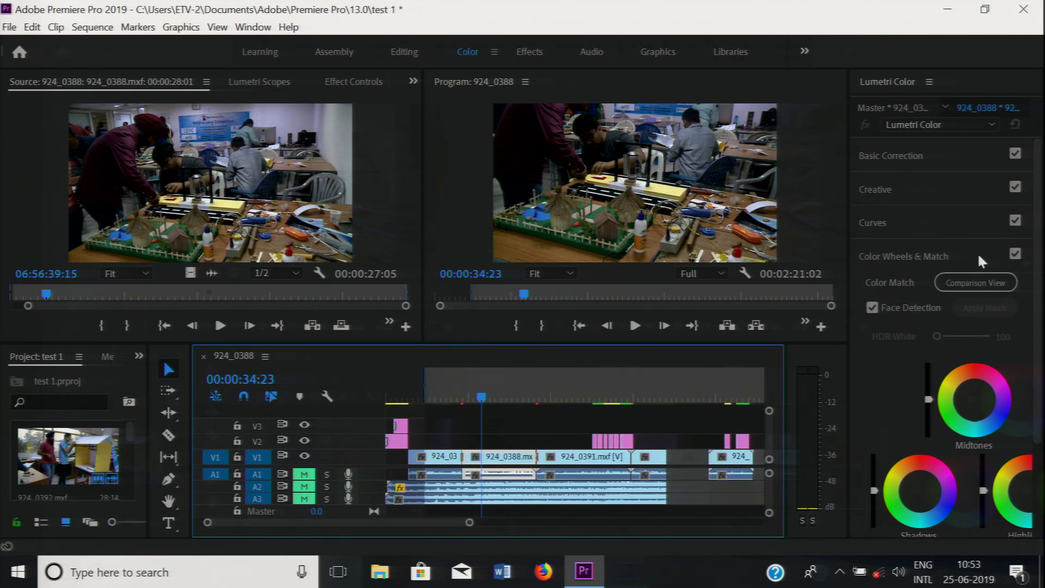
In Basic Correction, set the exposure of clip 924_0388.mxf to 1.2 and its contrast to 51.5.
{"action": "mouse_move", "coordinate": [1039, 262]}
{"action": "left_mouse_down"}
{"action": "mouse_move", "coordinate": [1039, 354]}
{"action": "mouse_move", "coordinate": [1038, 254]}
{"action": "left_mouse_up"}
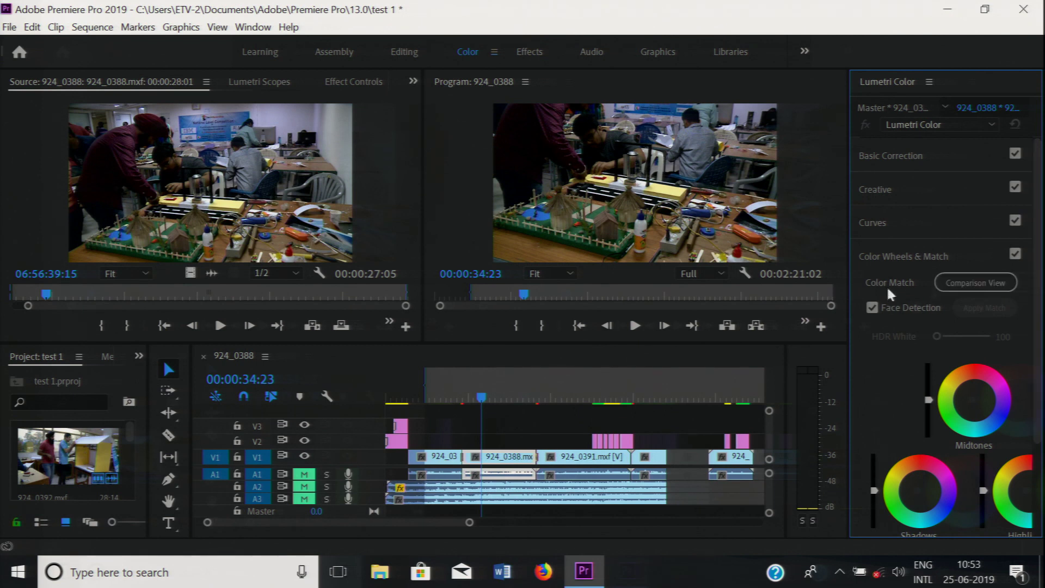
{"action": "left_click", "coordinate": [893, 157]}
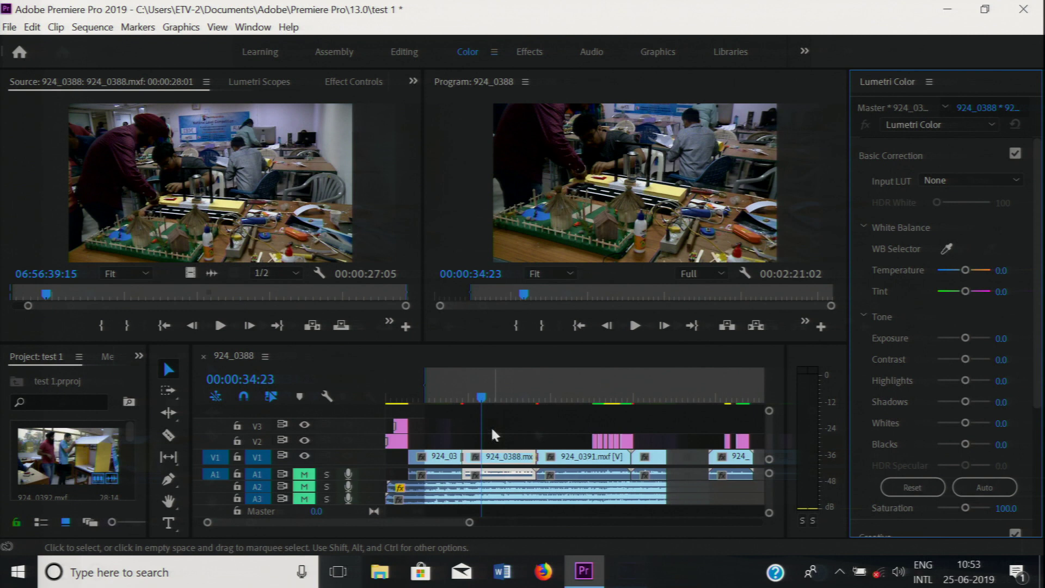
{"action": "left_click", "coordinate": [516, 475]}
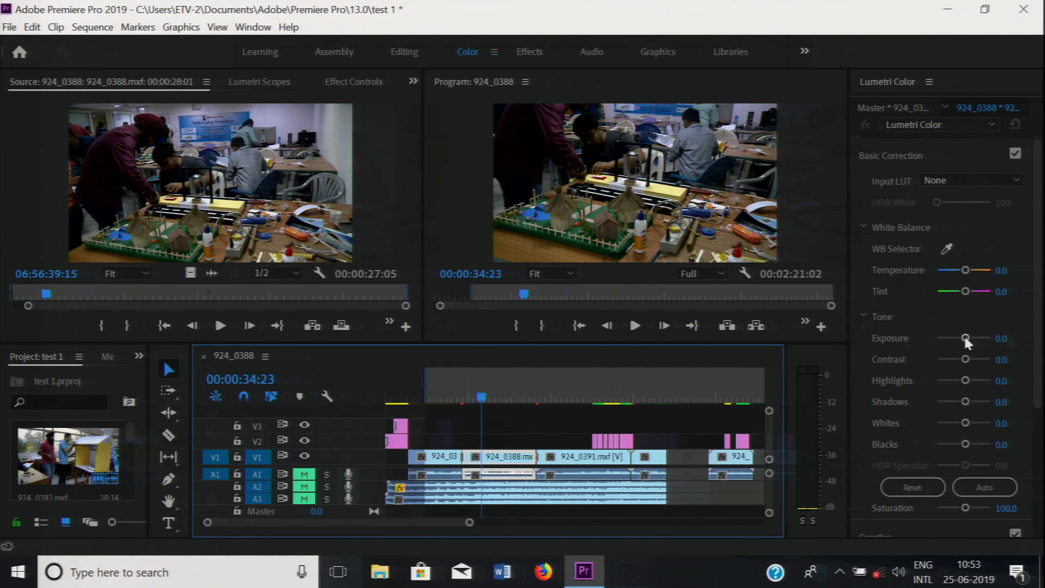
{"action": "mouse_move", "coordinate": [967, 338]}
{"action": "left_mouse_down"}
{"action": "mouse_move", "coordinate": [955, 339]}
{"action": "mouse_move", "coordinate": [973, 338]}
{"action": "mouse_move", "coordinate": [964, 339]}
{"action": "left_mouse_up"}
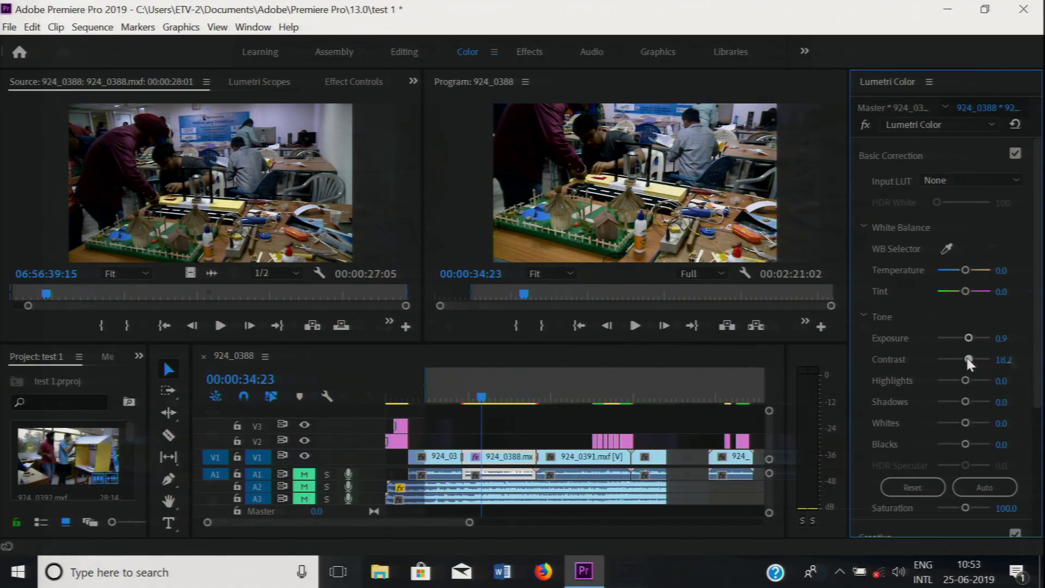
{"action": "left_click_drag", "start_coordinate": [948, 362], "coordinate": [971, 342]}
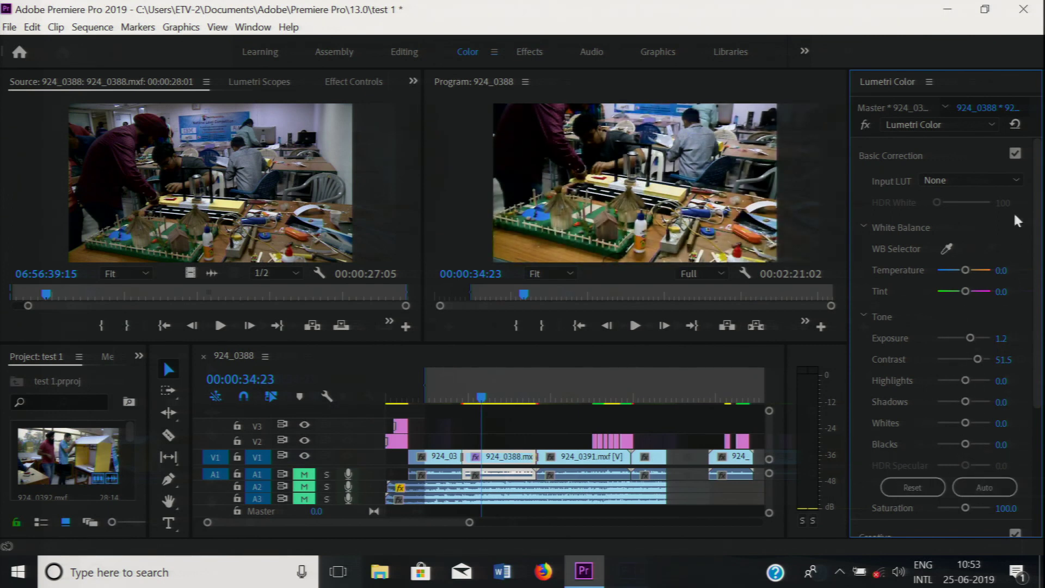
Apply the creative look Monochrome Kodak 5205 Fuji 3510 (by Adobe) to clip 924_0388.mxf.
{"action": "left_click_drag", "start_coordinate": [1038, 196], "coordinate": [1037, 330]}
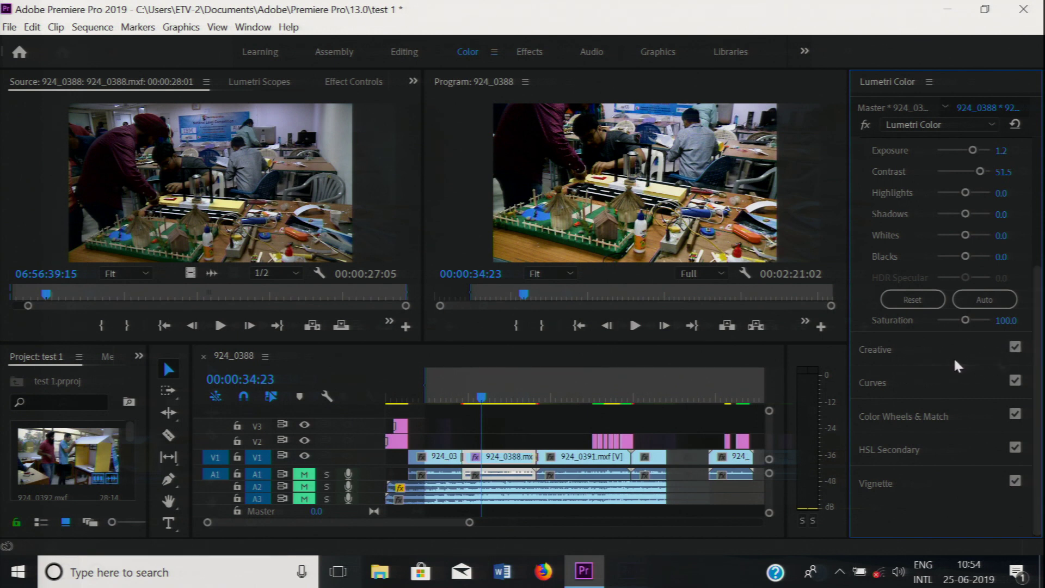
{"action": "left_click", "coordinate": [1017, 357]}
{"action": "scroll", "coordinate": [1038, 303], "scroll_direction": "up", "scroll_amount": 1}
{"action": "left_click_drag", "start_coordinate": [1037, 303], "coordinate": [1037, 185]}
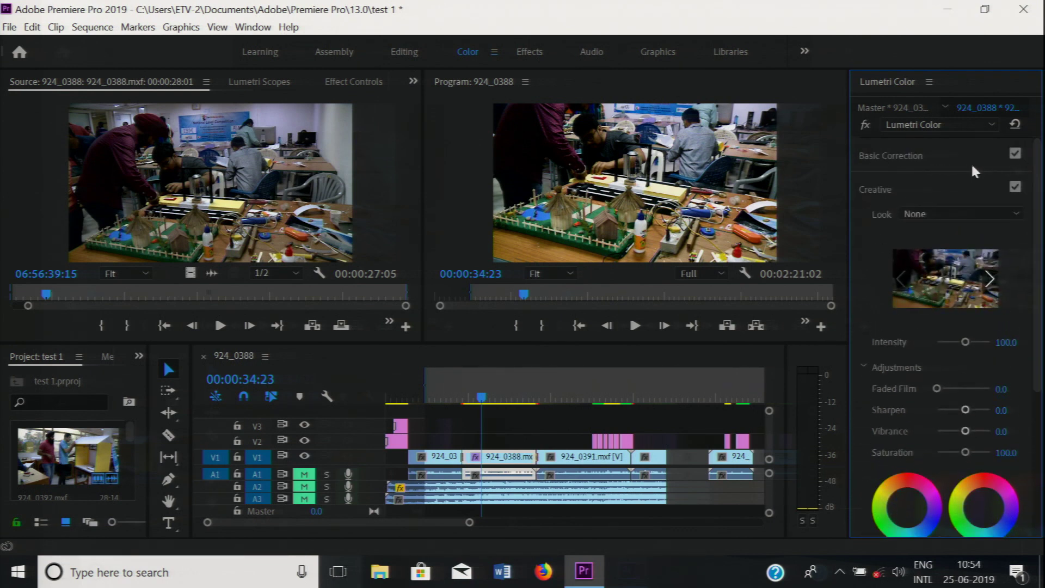
{"action": "left_click", "coordinate": [1018, 218]}
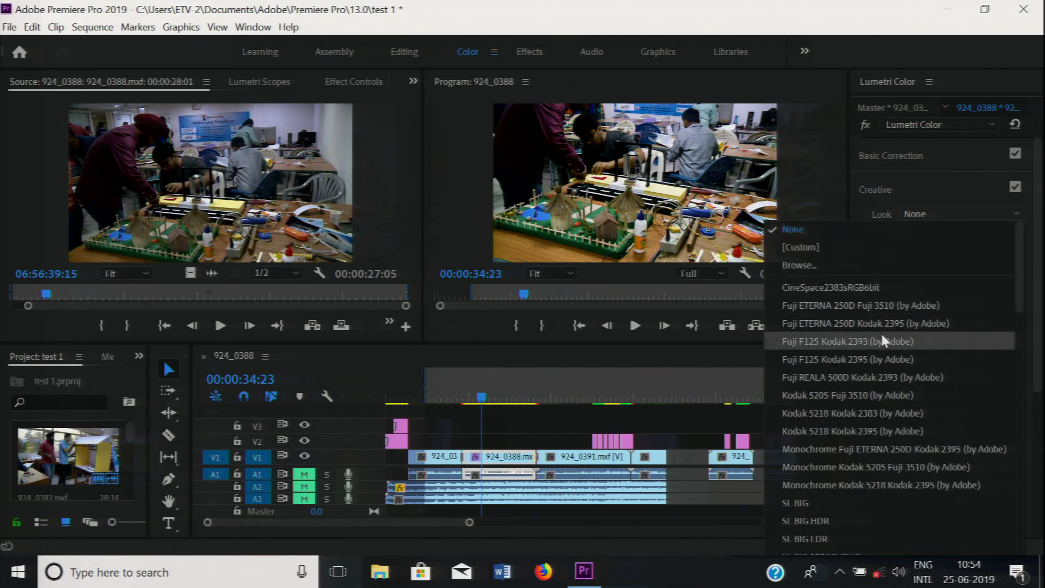
{"action": "left_click", "coordinate": [887, 467]}
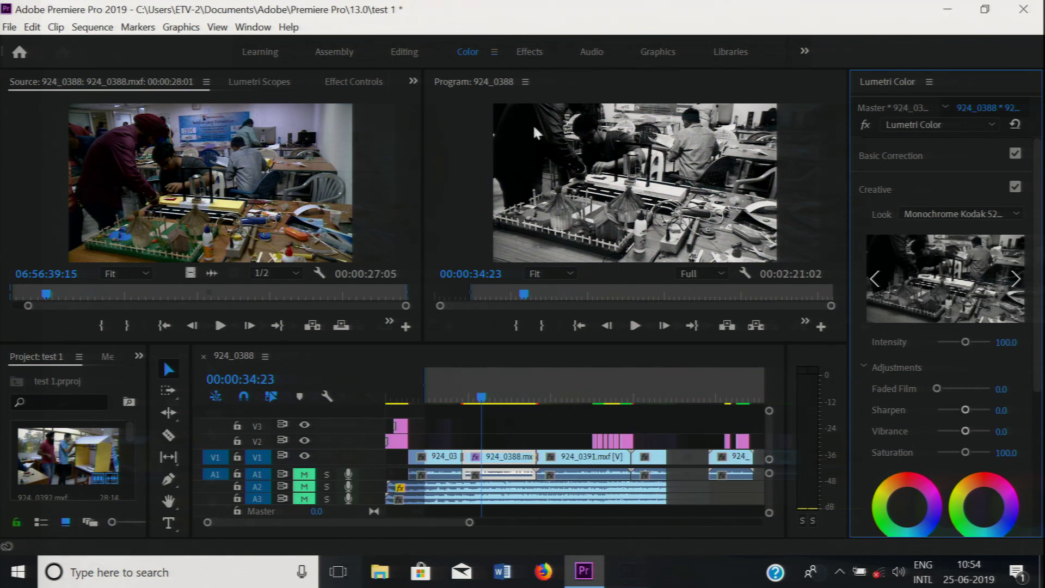
Inspect the monochrome frame enlarged in the Program monitor, and restore the normal panel layout.
{"action": "key", "text": "grave"}
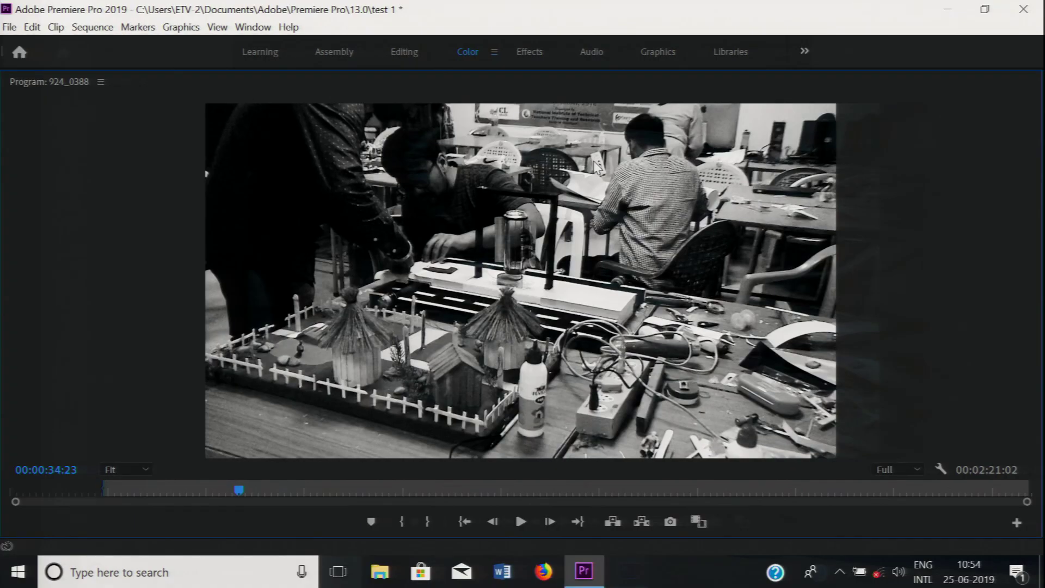
{"action": "key", "text": "grave"}
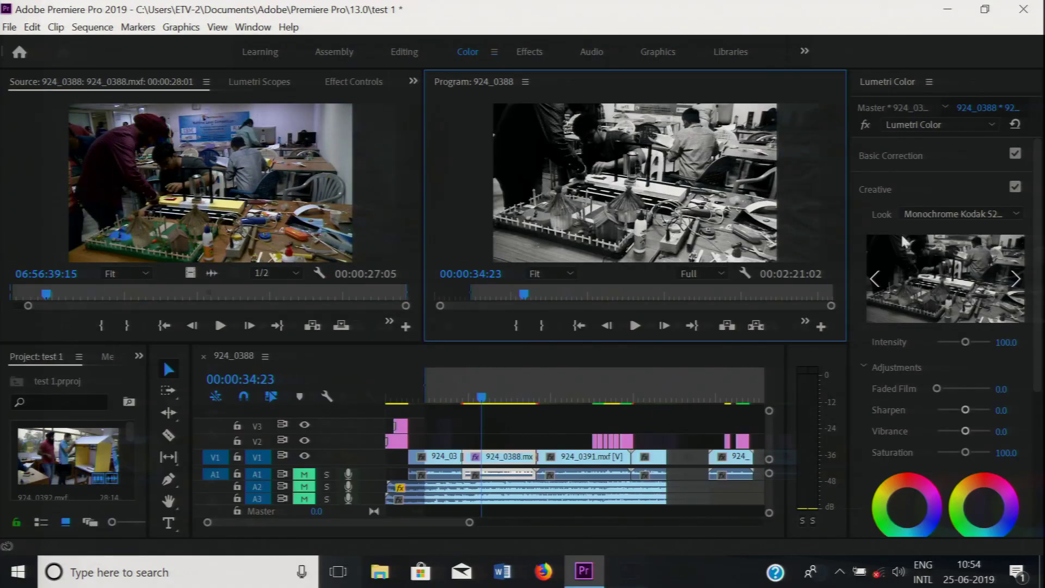
{"action": "left_click", "coordinate": [953, 184]}
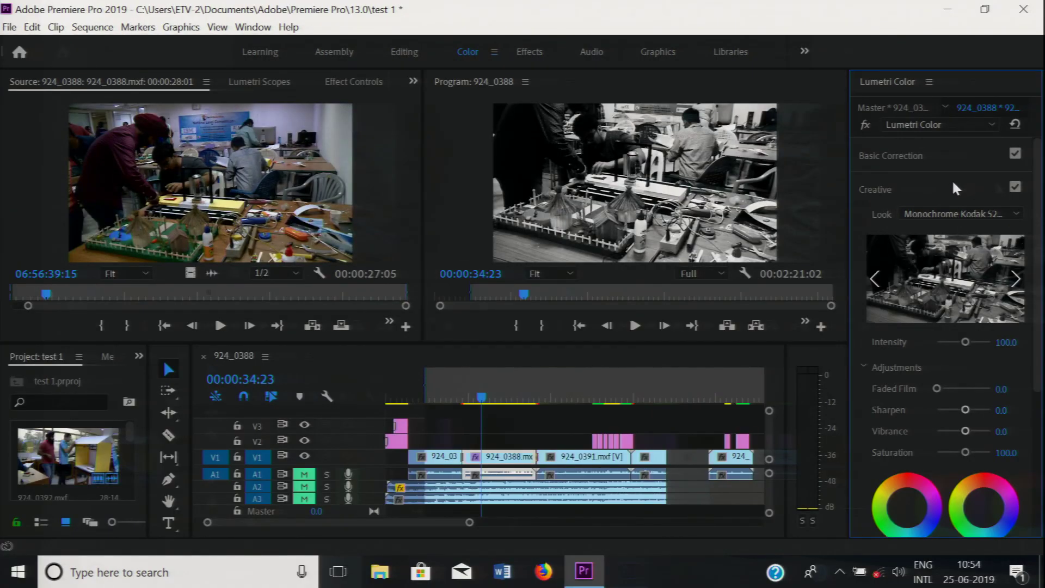
{"action": "key", "text": "grave"}
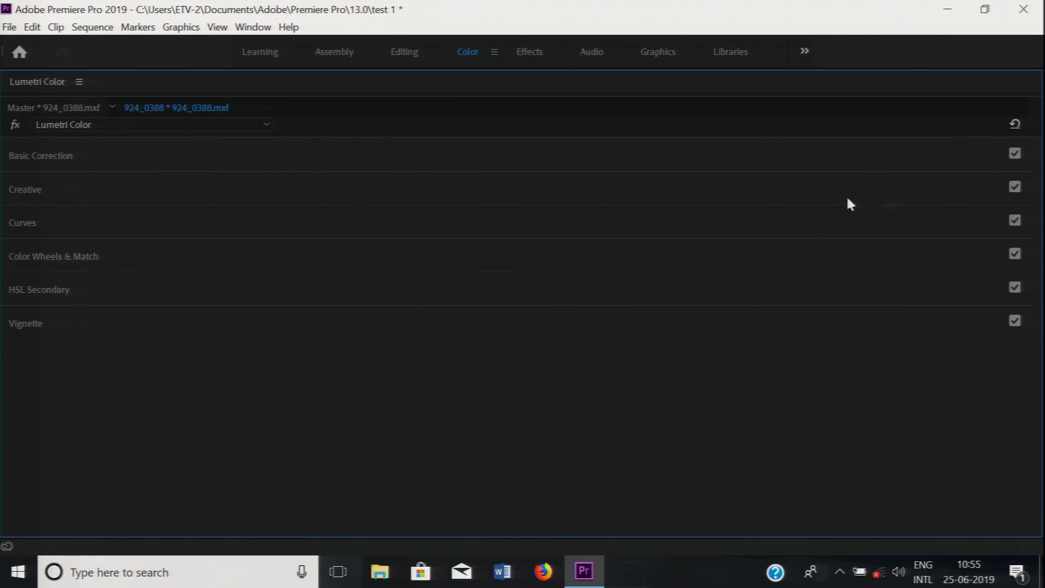
{"action": "key", "text": "grave"}
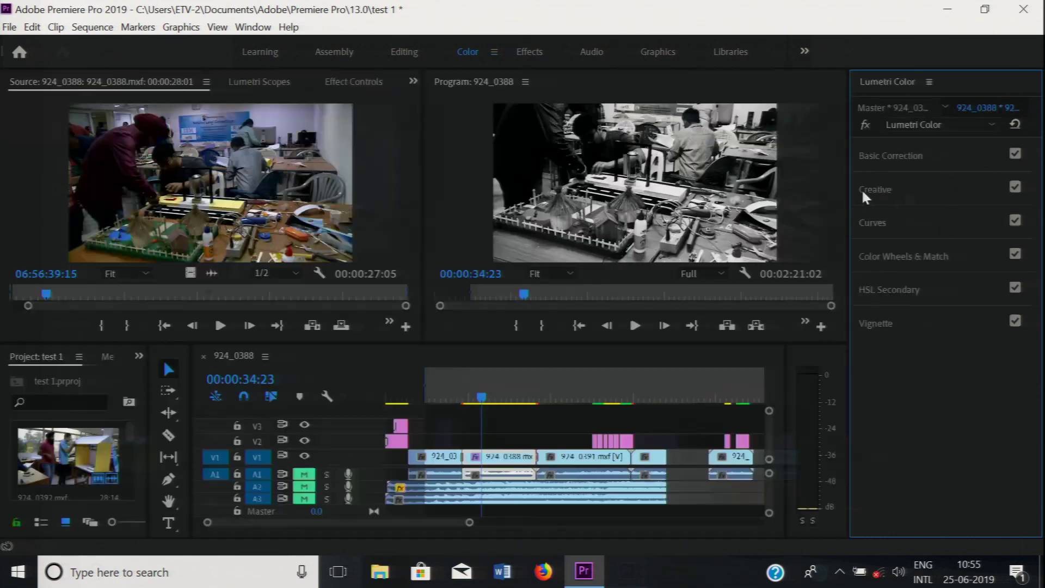
Change the creative look of clip 924_0388.mxf to SL BLUE COLD.
{"action": "left_click", "coordinate": [979, 190]}
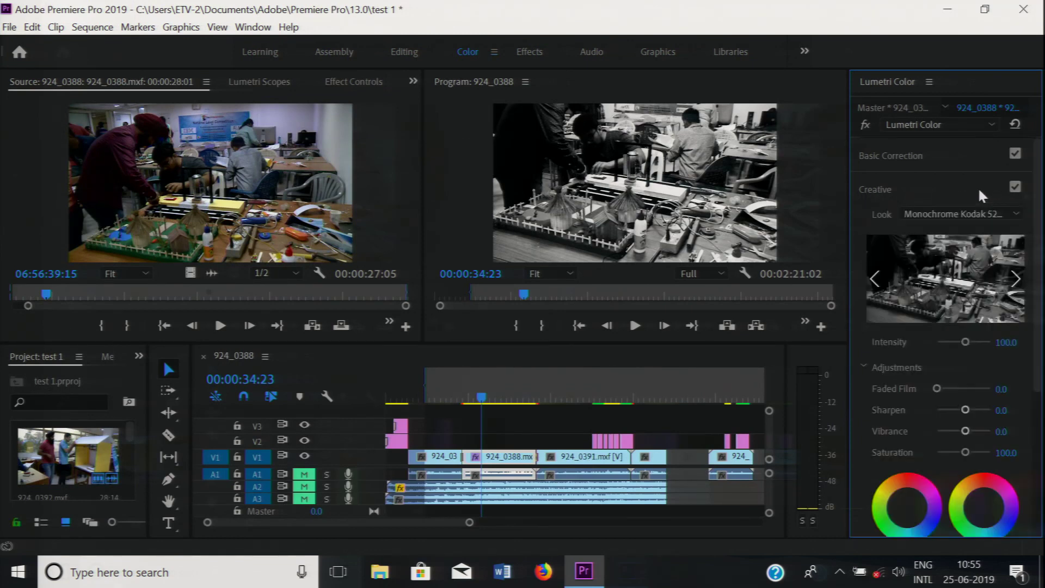
{"action": "left_click", "coordinate": [1014, 215]}
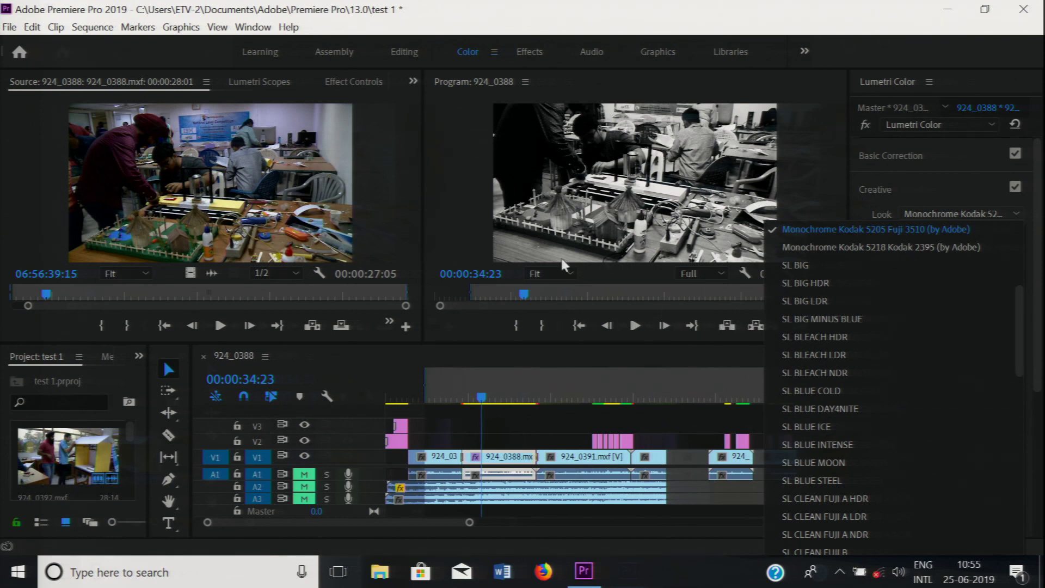
{"action": "left_click", "coordinate": [830, 398]}
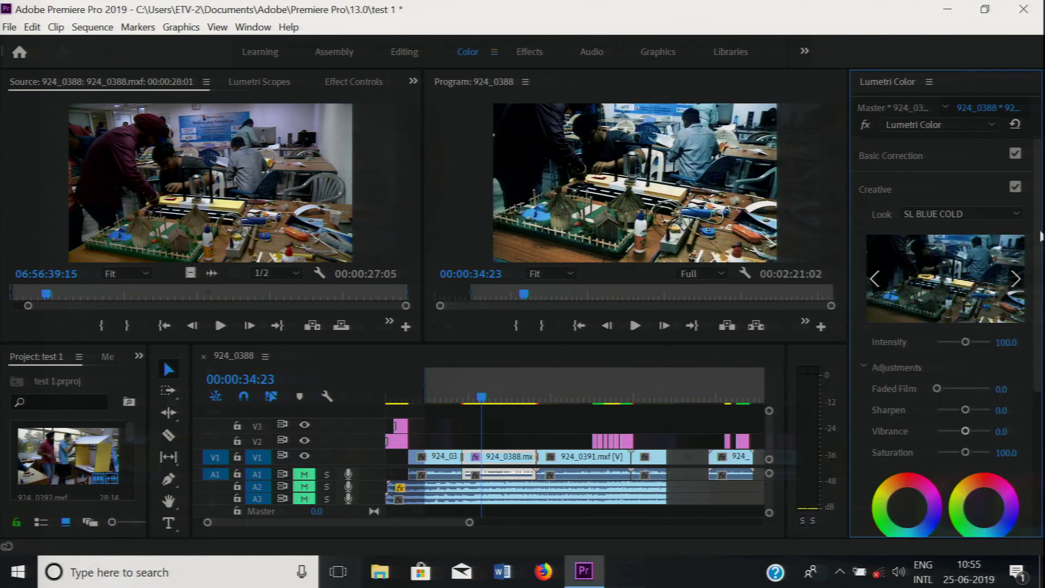
Tint the shadows, midtones and highlights of clip 924_0388.mxf green with the color wheels.
{"action": "scroll", "coordinate": [1037, 235], "scroll_direction": "down", "scroll_amount": 5}
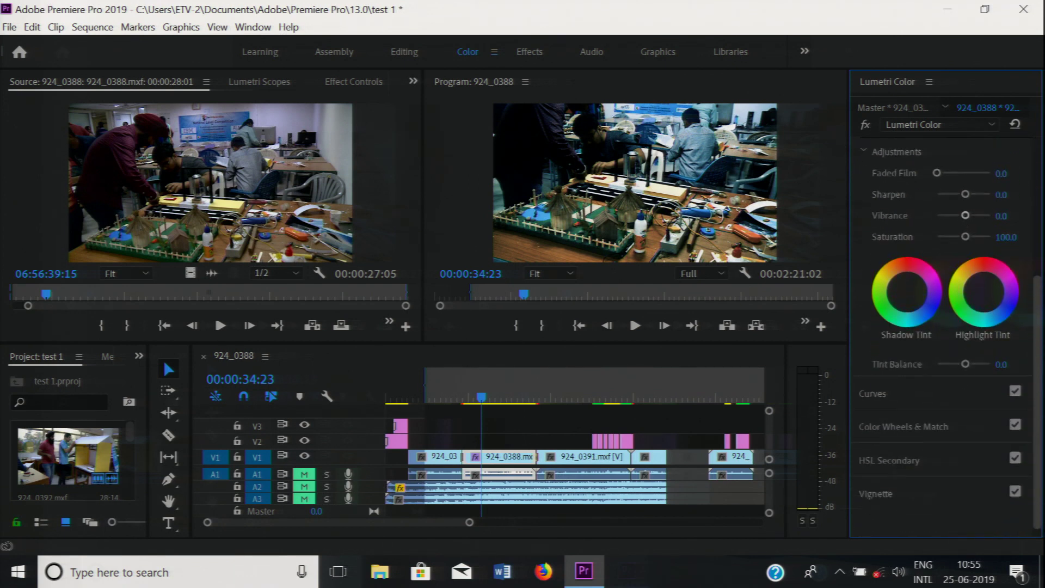
{"action": "scroll", "coordinate": [978, 413], "scroll_direction": "down", "scroll_amount": 1}
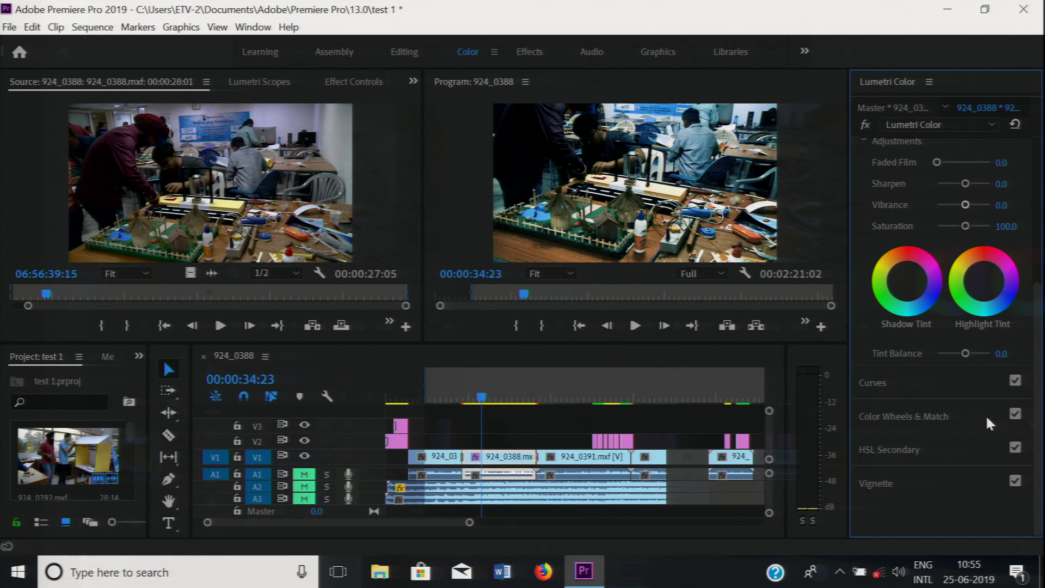
{"action": "left_click", "coordinate": [986, 419]}
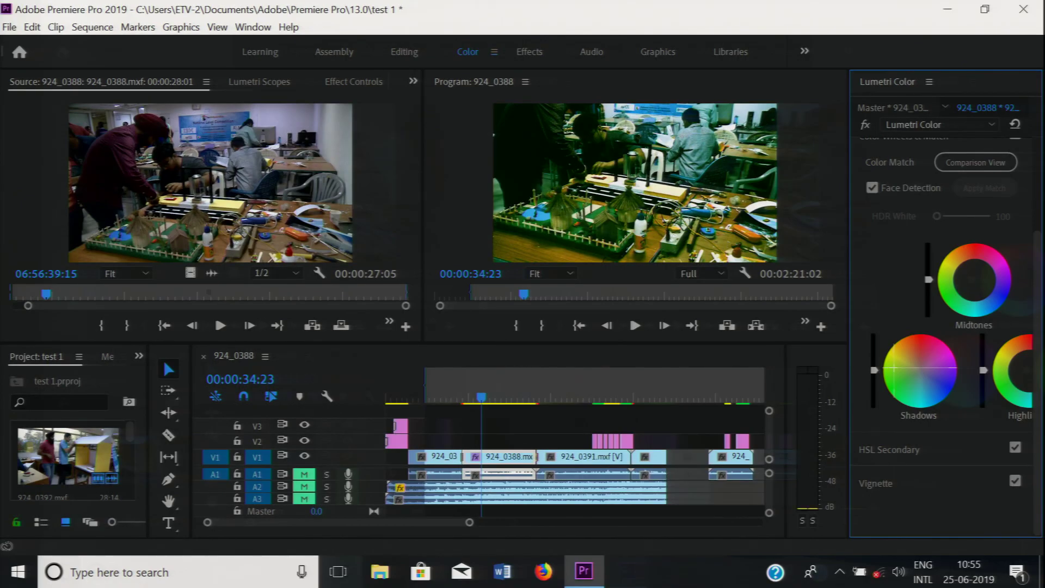
{"action": "left_click", "coordinate": [944, 284]}
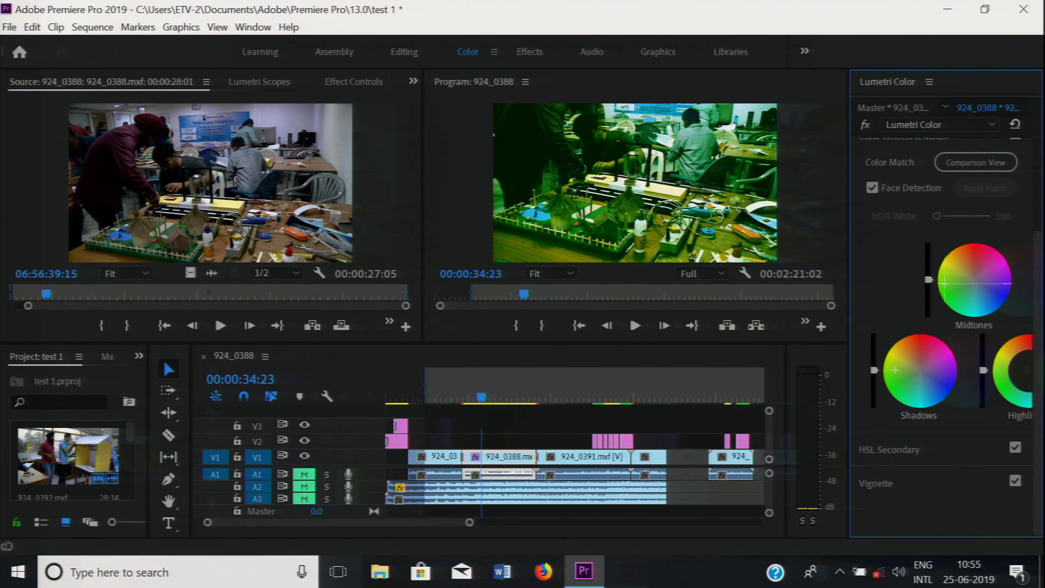
{"action": "left_click", "coordinate": [1003, 380]}
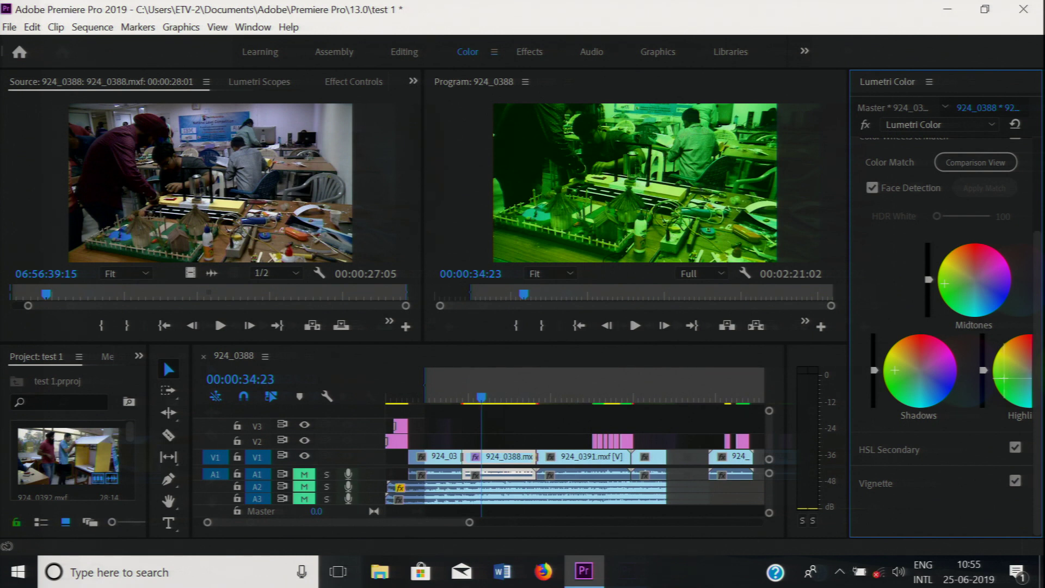
Shift the highlights tint towards yellow-orange, slightly adjust the shadow and midtone brightness, and scrub through clip 924_0388.mxf to check the grade.
{"action": "left_click_drag", "start_coordinate": [1004, 384], "coordinate": [983, 371]}
{"action": "mouse_move", "coordinate": [873, 372]}
{"action": "left_mouse_down"}
{"action": "mouse_move", "coordinate": [874, 360]}
{"action": "mouse_move", "coordinate": [874, 371]}
{"action": "left_mouse_up"}
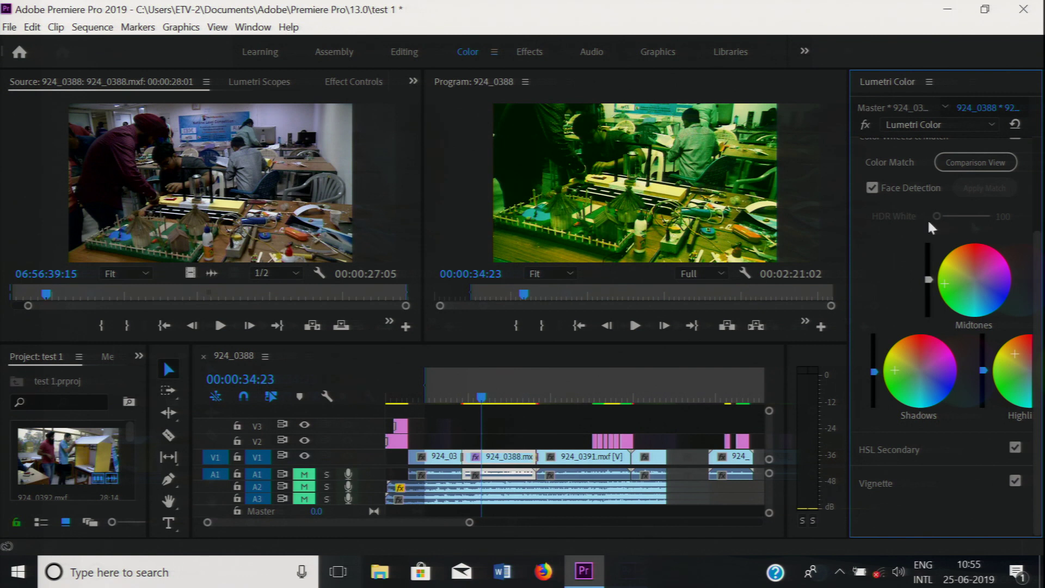
{"action": "left_click_drag", "start_coordinate": [929, 280], "coordinate": [929, 282]}
{"action": "left_click_drag", "start_coordinate": [481, 401], "coordinate": [509, 402]}
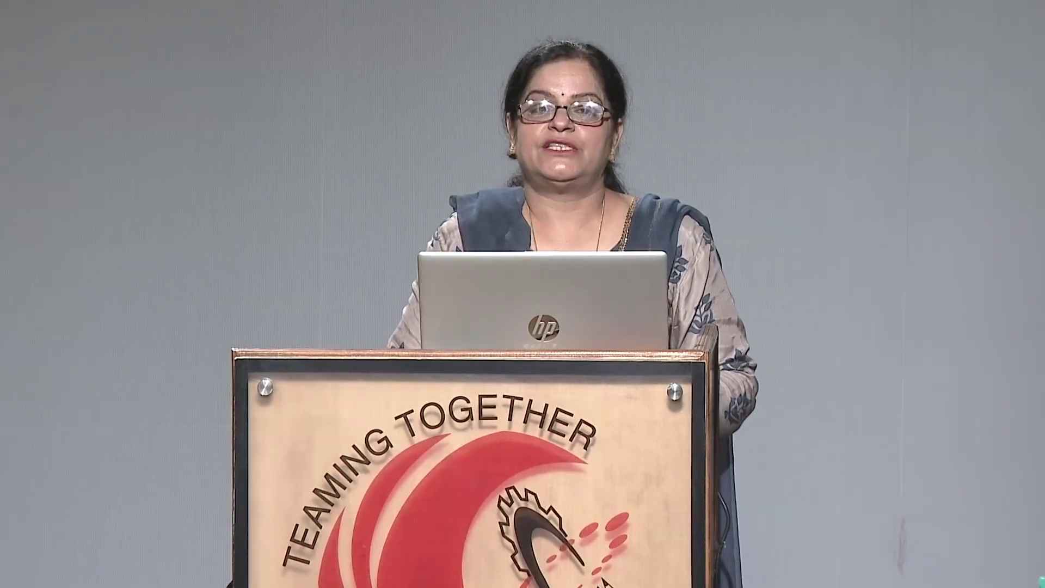